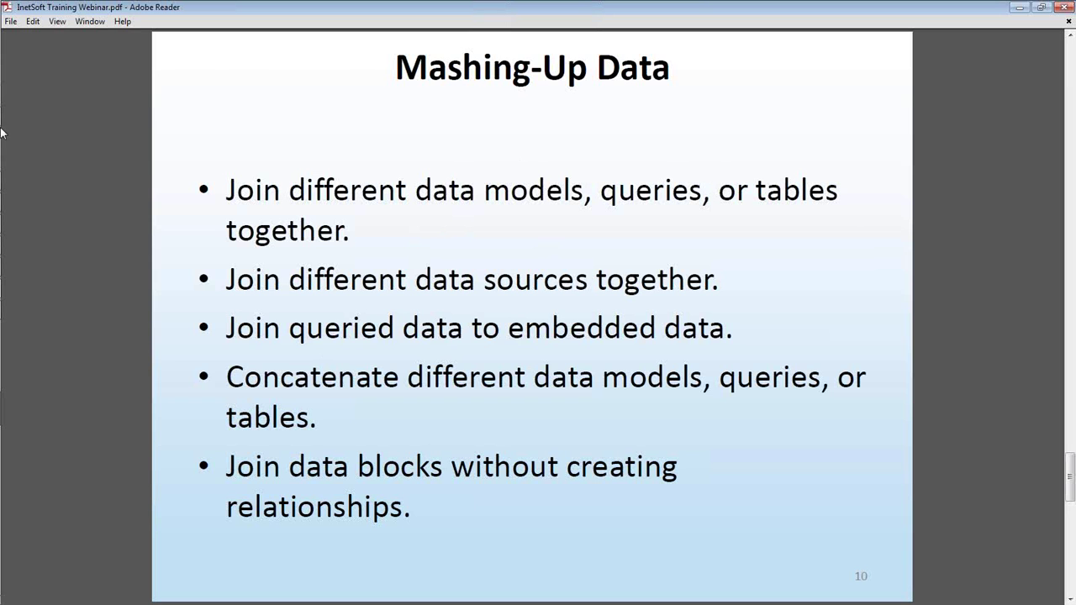
Step: Switch to Visual Composer in Firefox and create a new worksheet
mouse_move(20, 117)
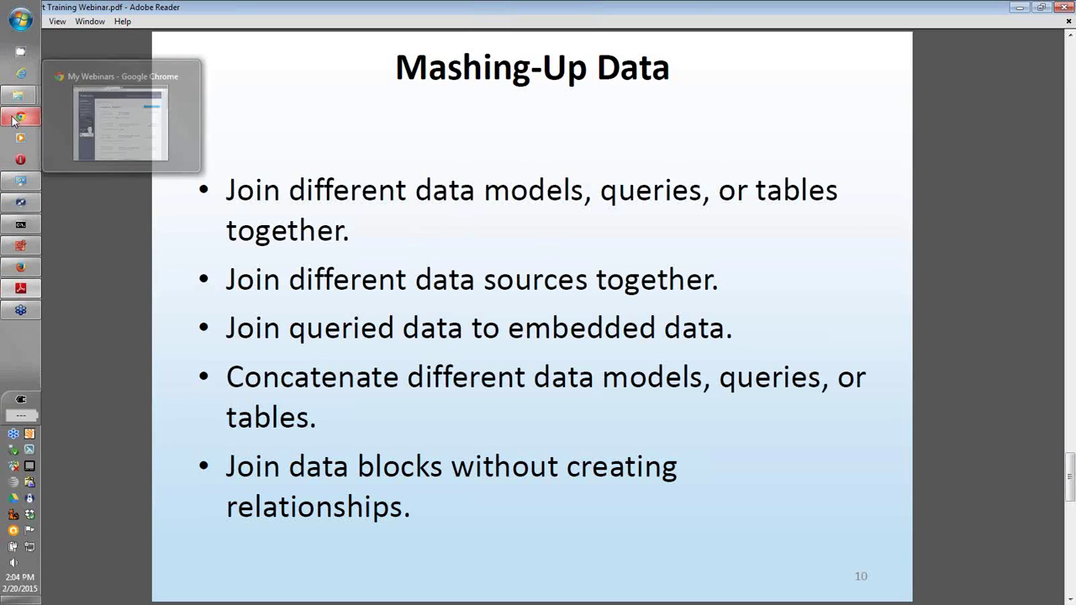
click(20, 267)
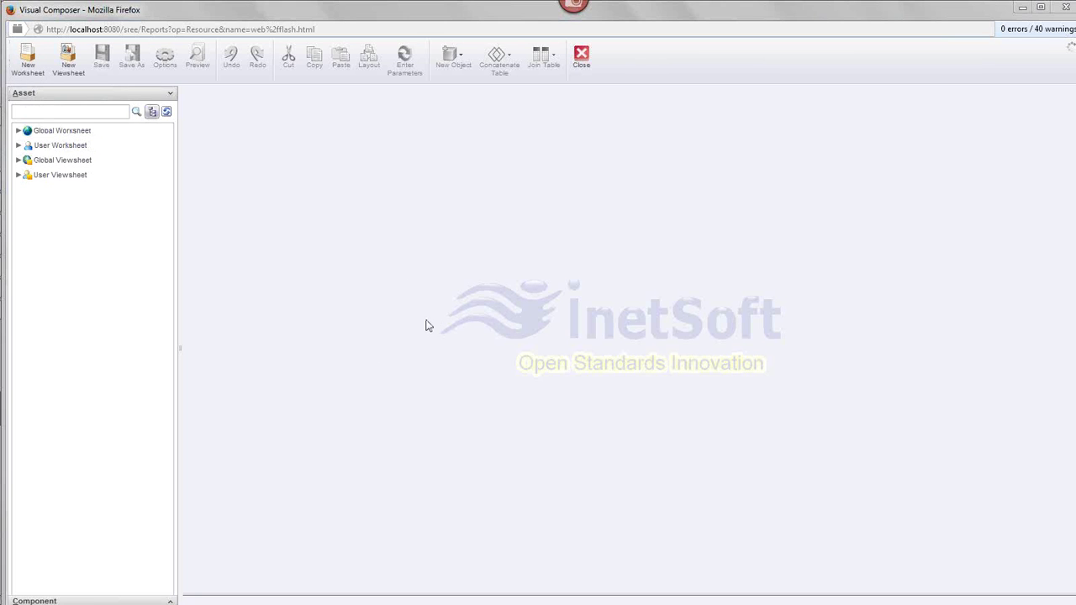
click(28, 62)
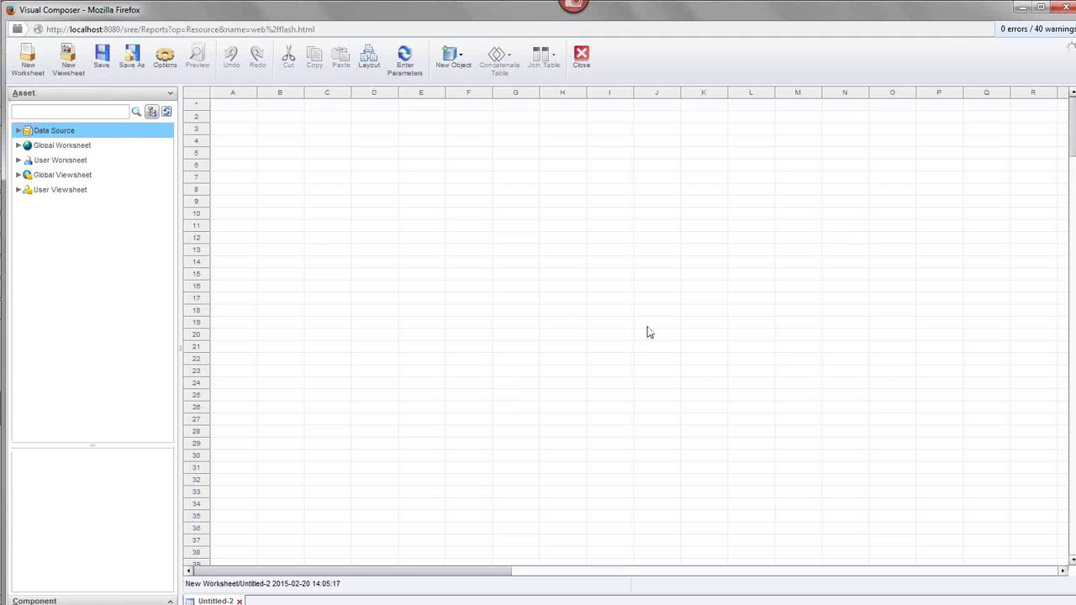
Step: Expand the data sources to show the contents of Orders and Other Data Sources
click(17, 131)
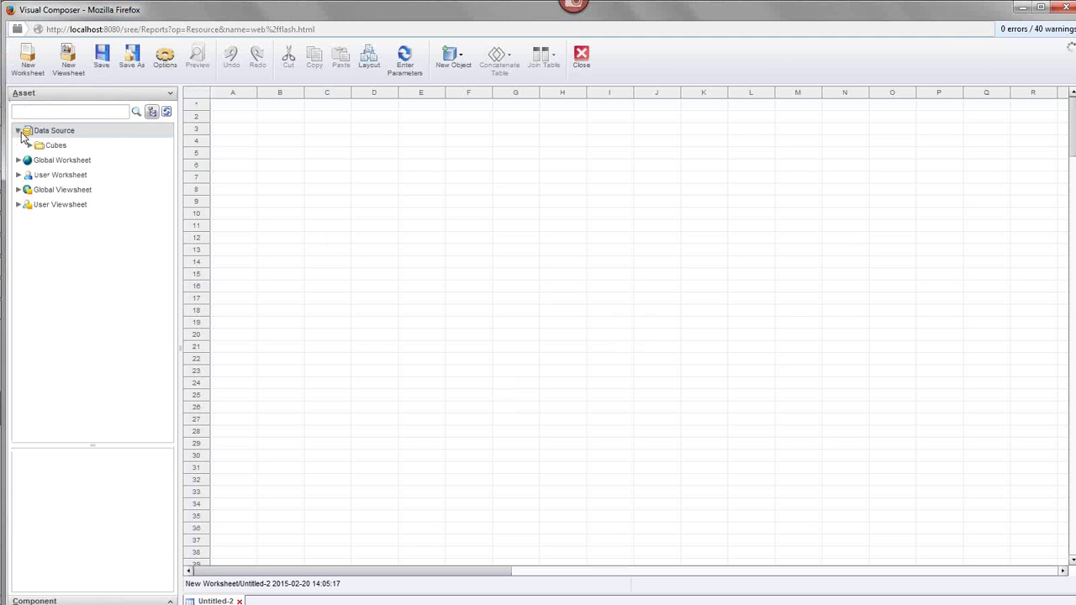
click(31, 160)
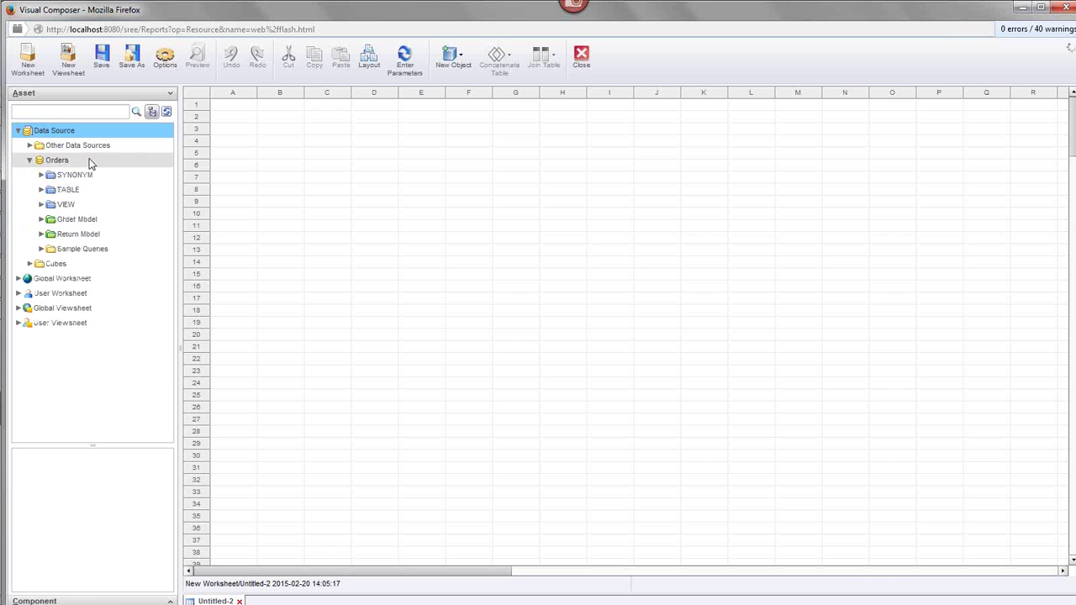
click(30, 146)
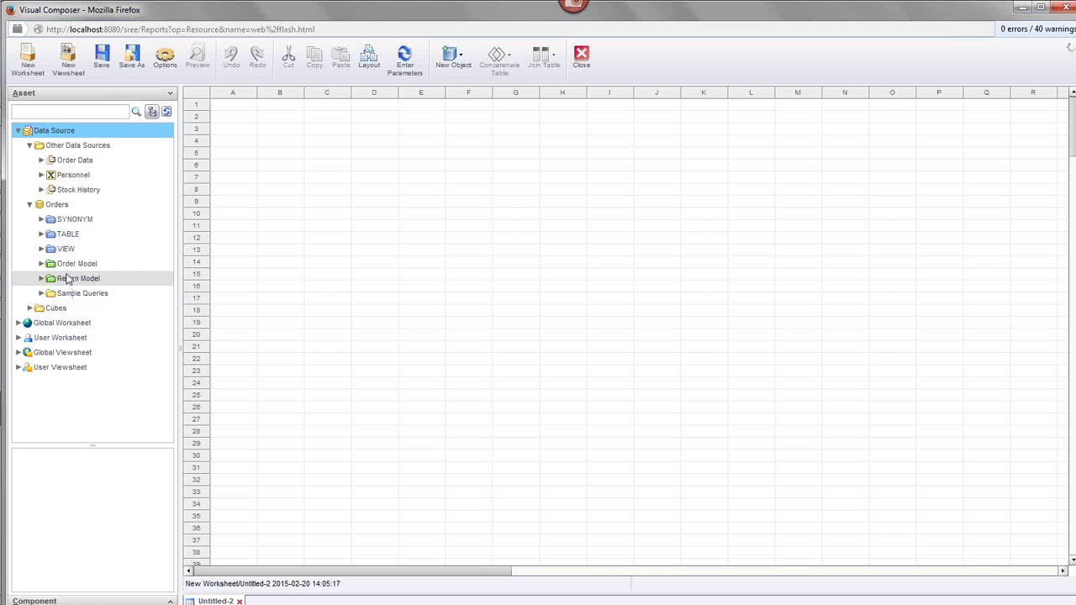
mouse_move(69, 281)
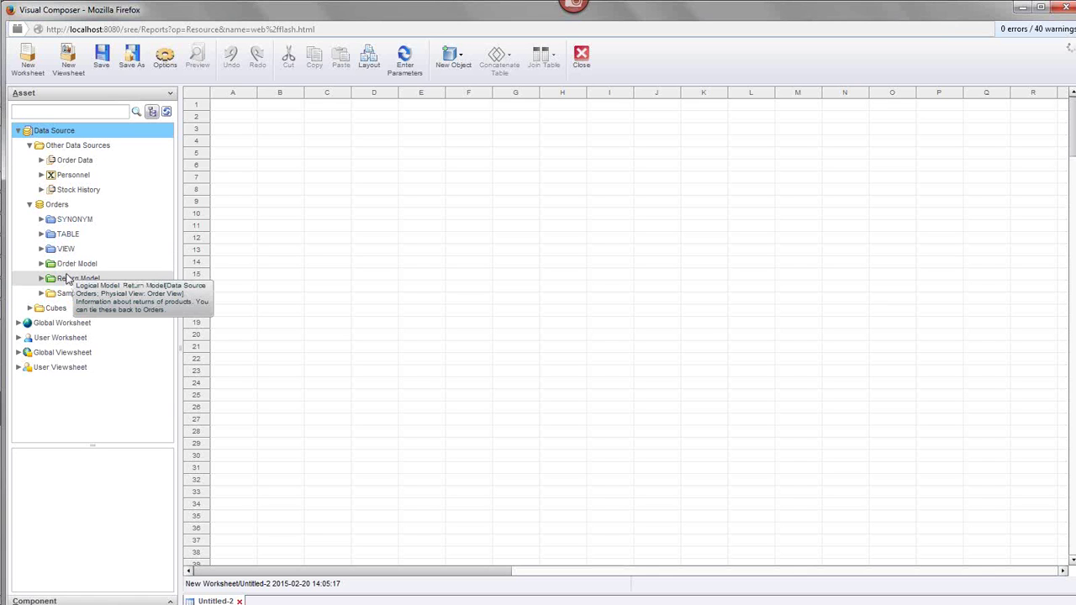
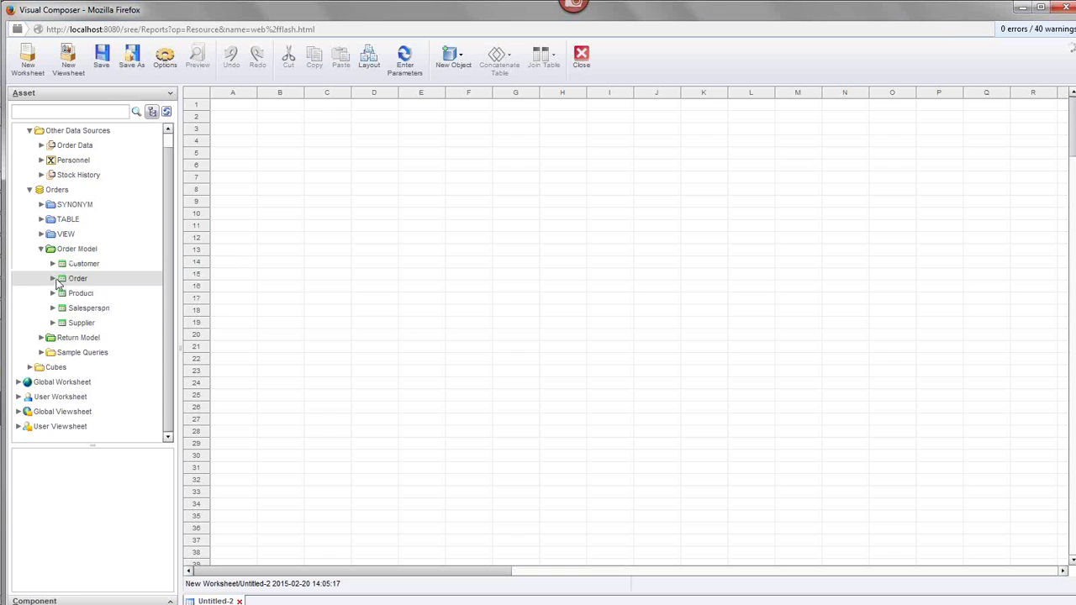
Step: Create a table at cell B3 from the Order Model's Order entity with the Date and Num columns
click(53, 278)
drag(84, 307, 282, 126)
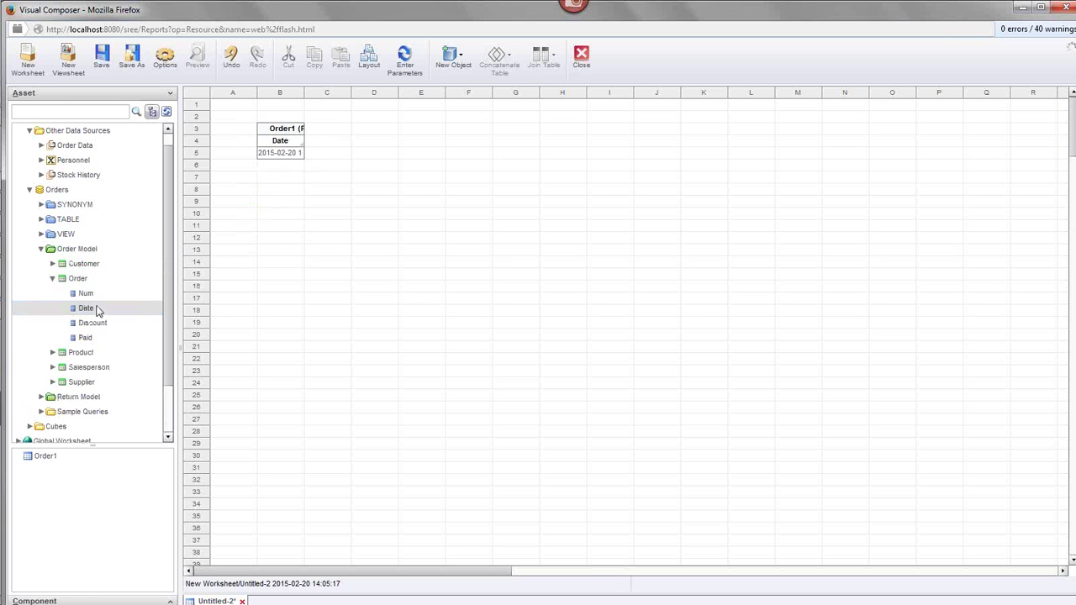
drag(85, 293, 301, 154)
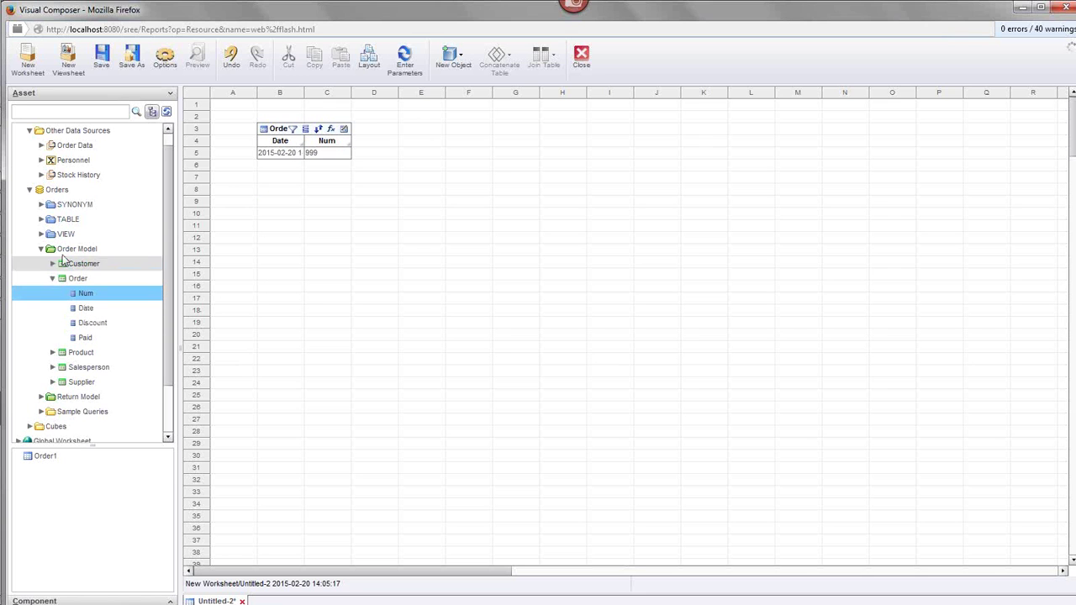
Step: Add the Product entity's Name, Category and Total columns to the end of the order table
click(52, 353)
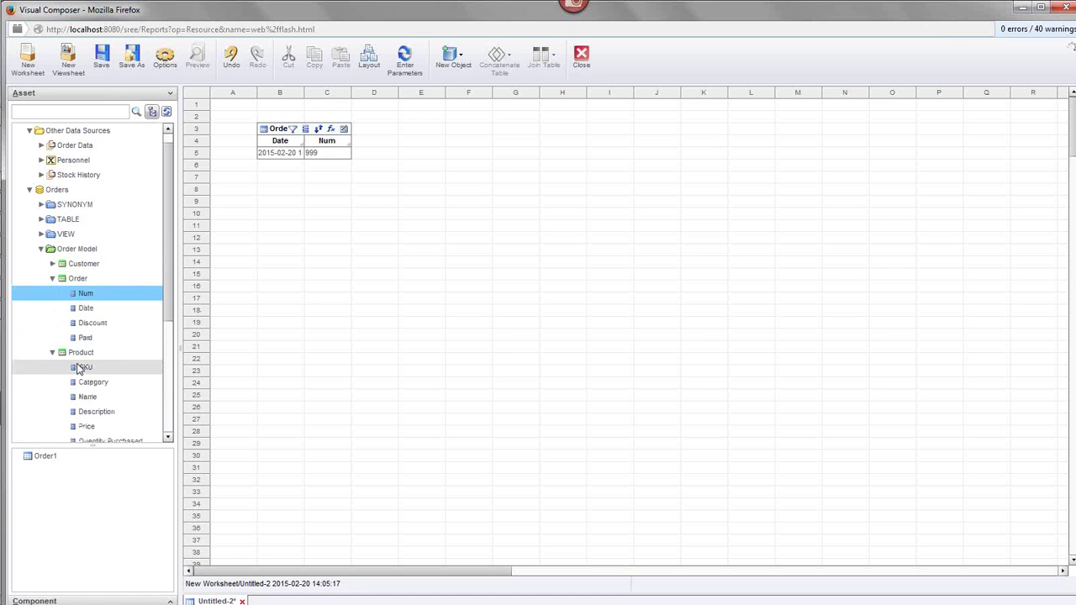
drag(87, 397, 361, 155)
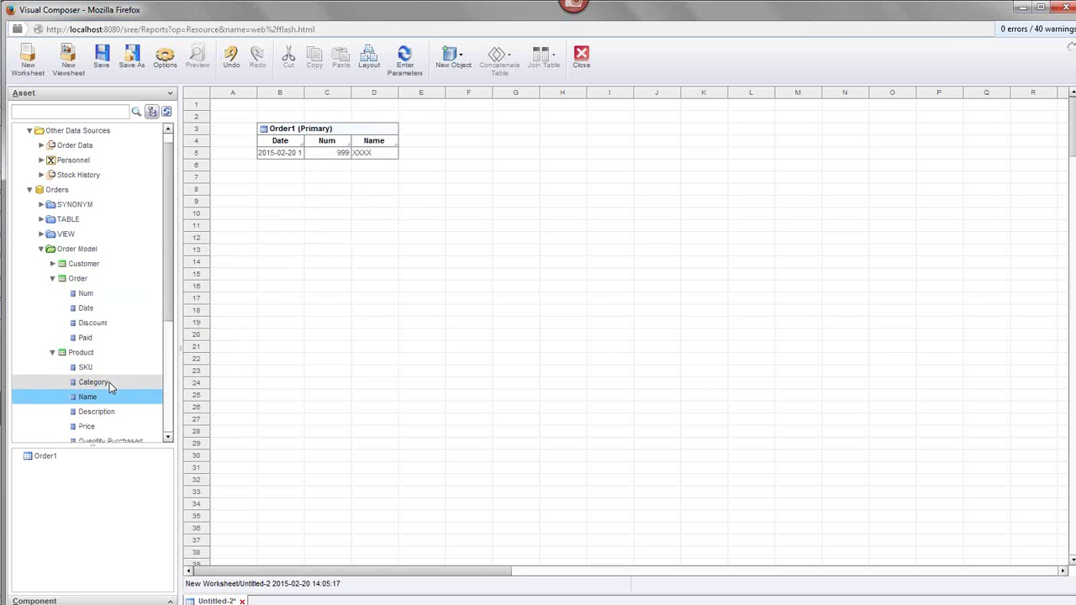
drag(109, 382, 397, 159)
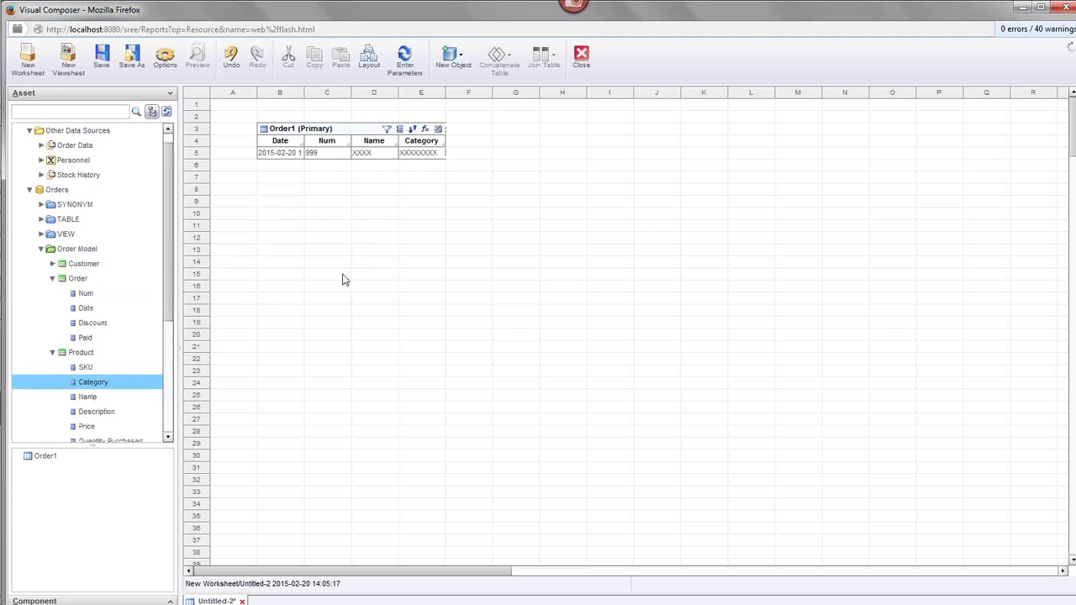
click(168, 438)
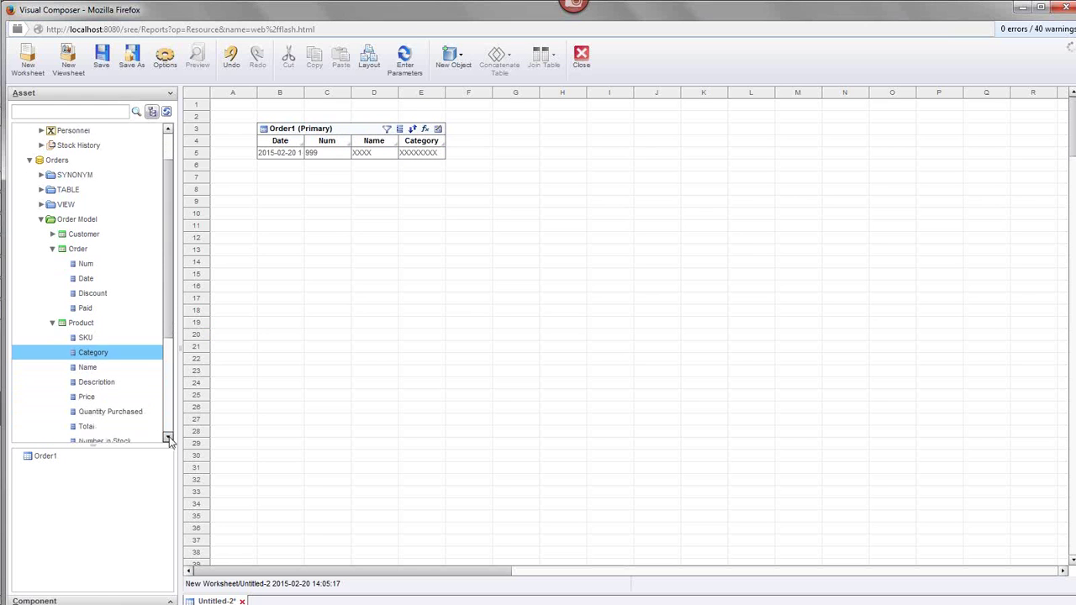
click(168, 438)
drag(93, 411, 446, 160)
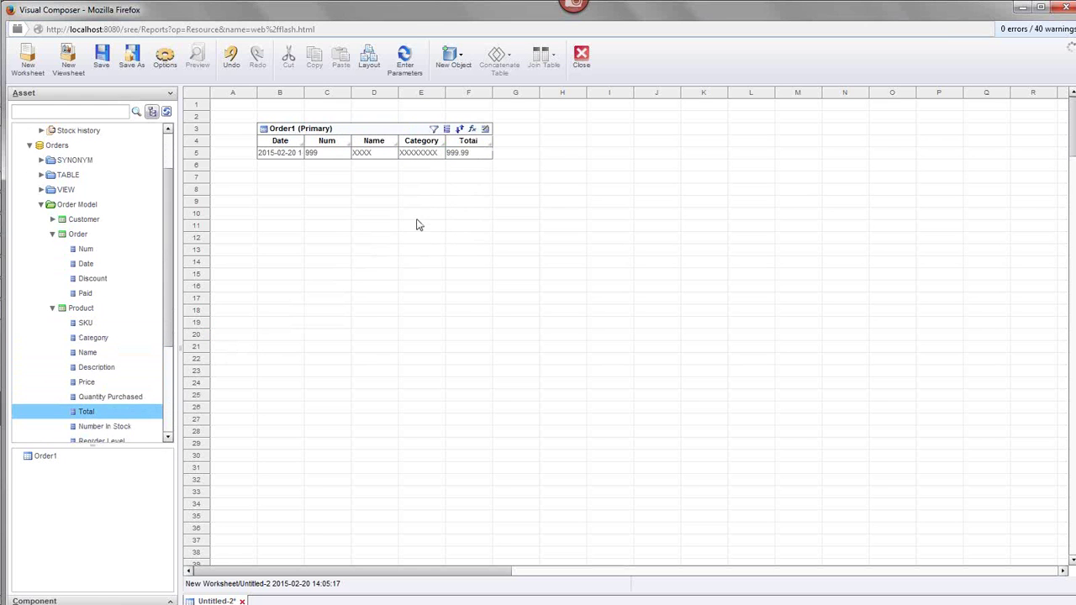
Step: Add the Customer entity's State and Company columns to the end of the order table
click(52, 219)
drag(85, 308, 494, 151)
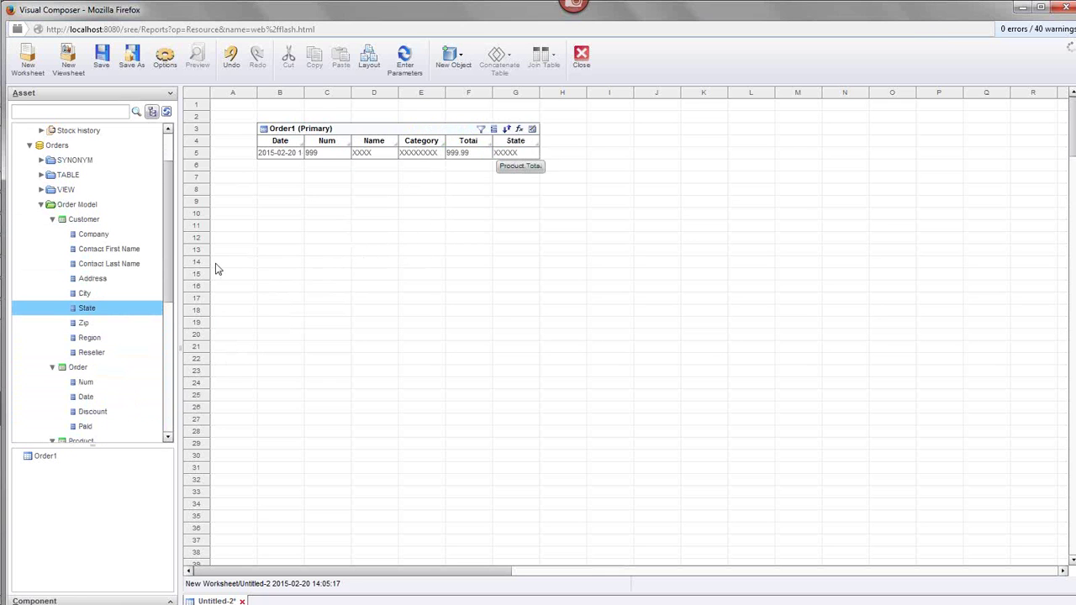
drag(93, 234, 541, 159)
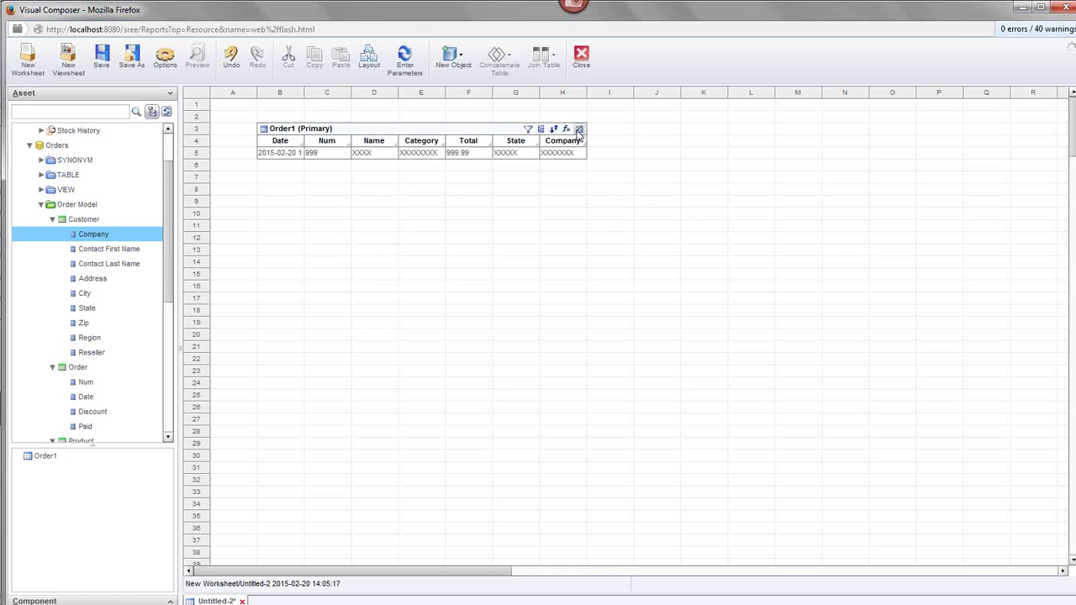
Step: Switch the order table to live data and lengthen it down to row 12 to show eight records
click(579, 129)
click(605, 152)
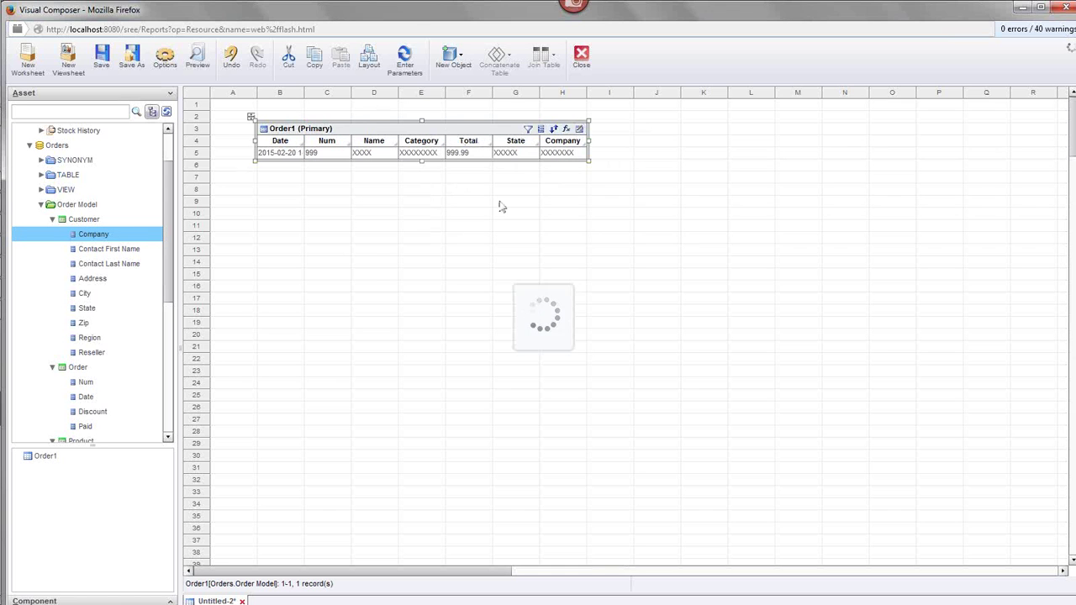
drag(423, 163, 422, 246)
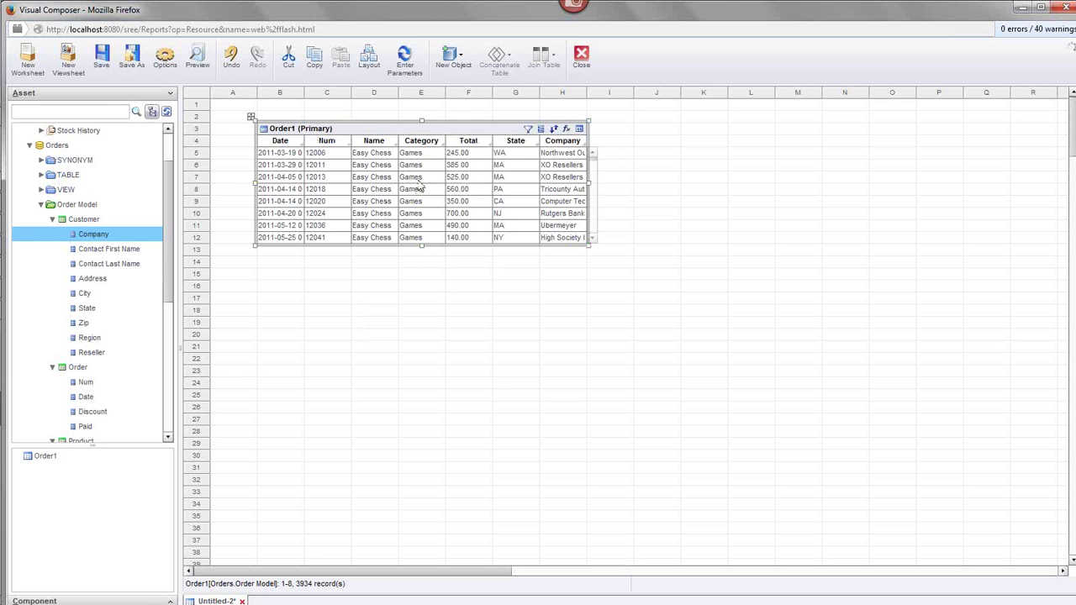
Step: Examine the order table's query plan with its generated SQL, and close it
right_click(352, 134)
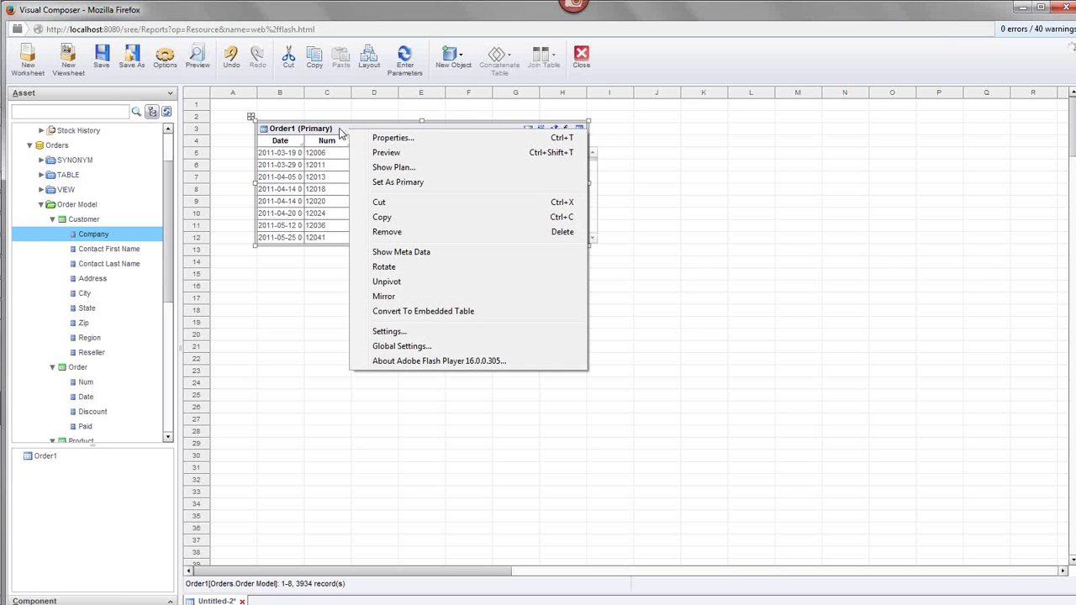
click(429, 171)
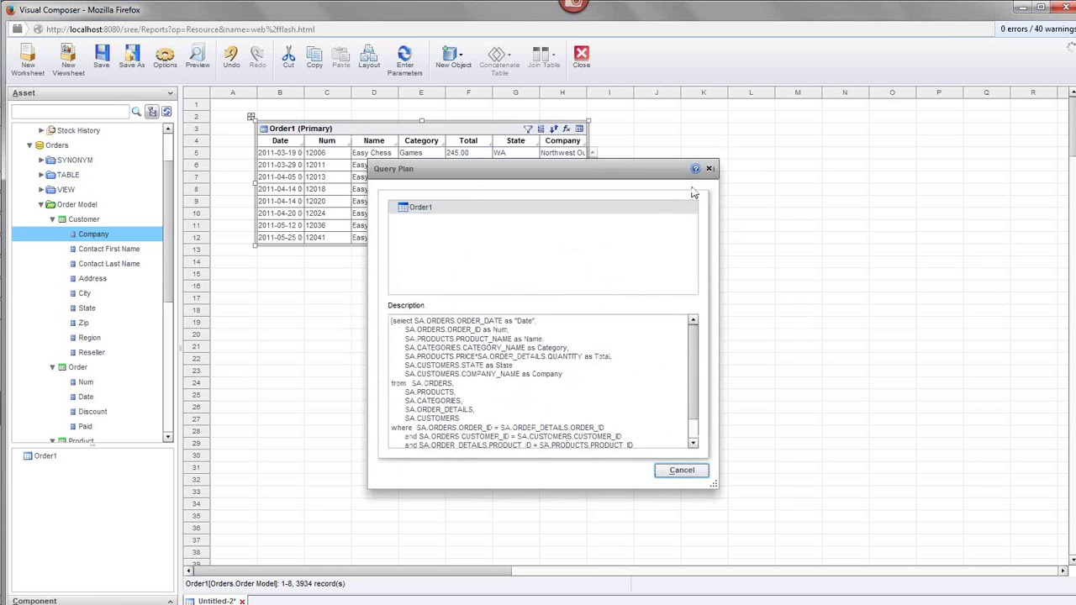
click(710, 169)
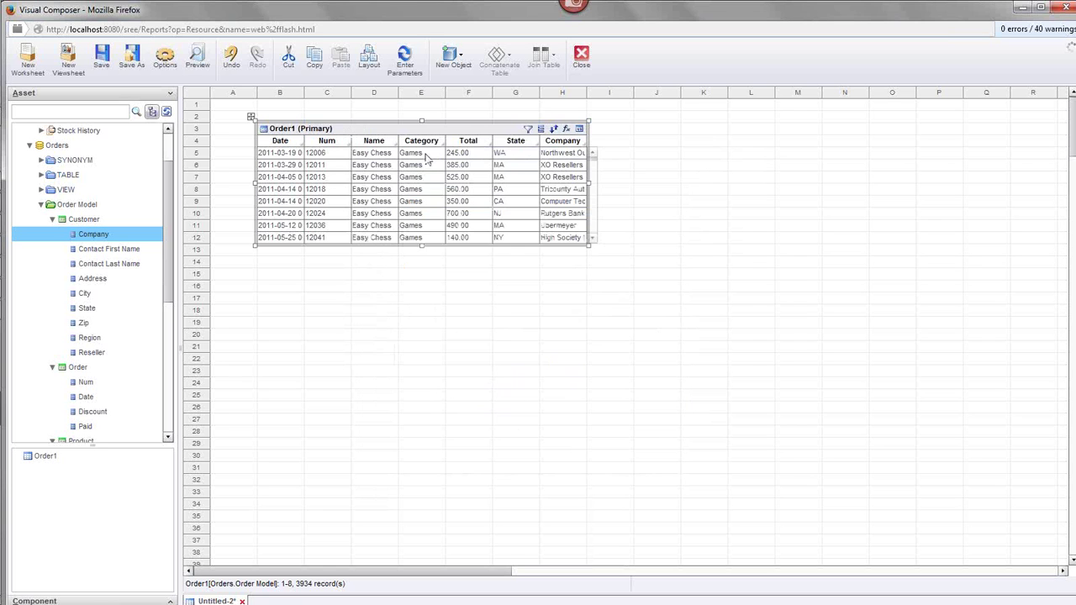
Step: Collapse the Order Model and shorten the order table to four records, ending at row 8
click(42, 205)
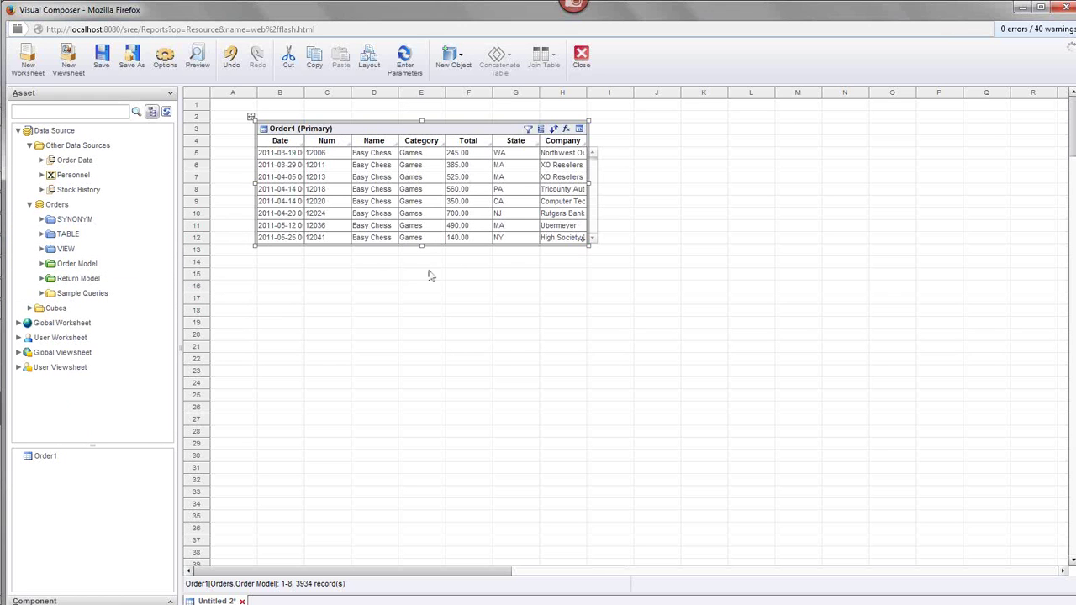
drag(421, 244, 421, 198)
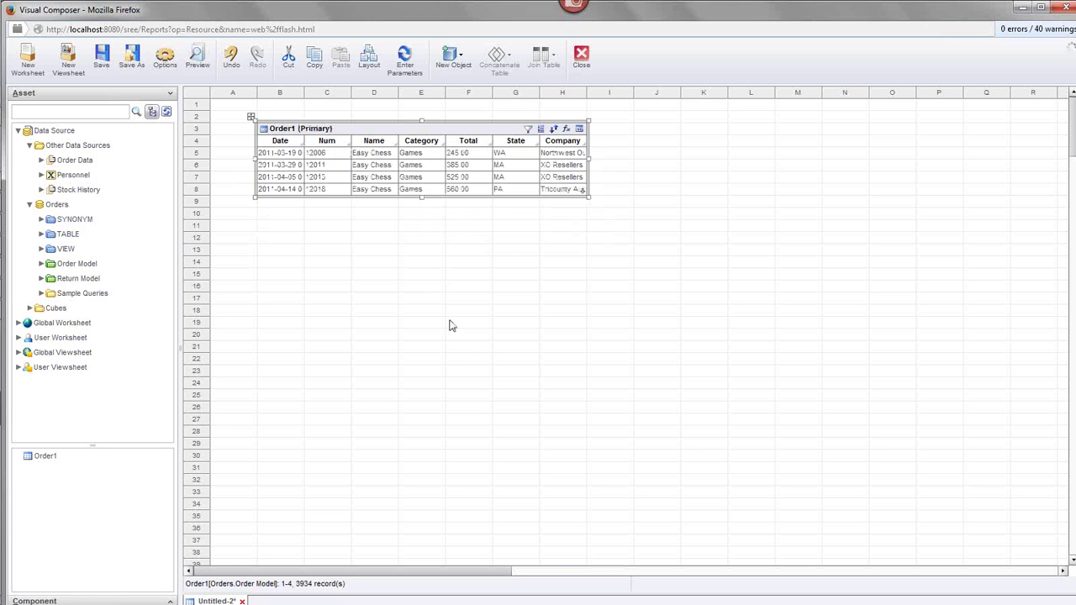
Step: Try to add the Return entity's Date field from the Return Model to the order table, and collapse the Return Model
click(46, 283)
click(42, 280)
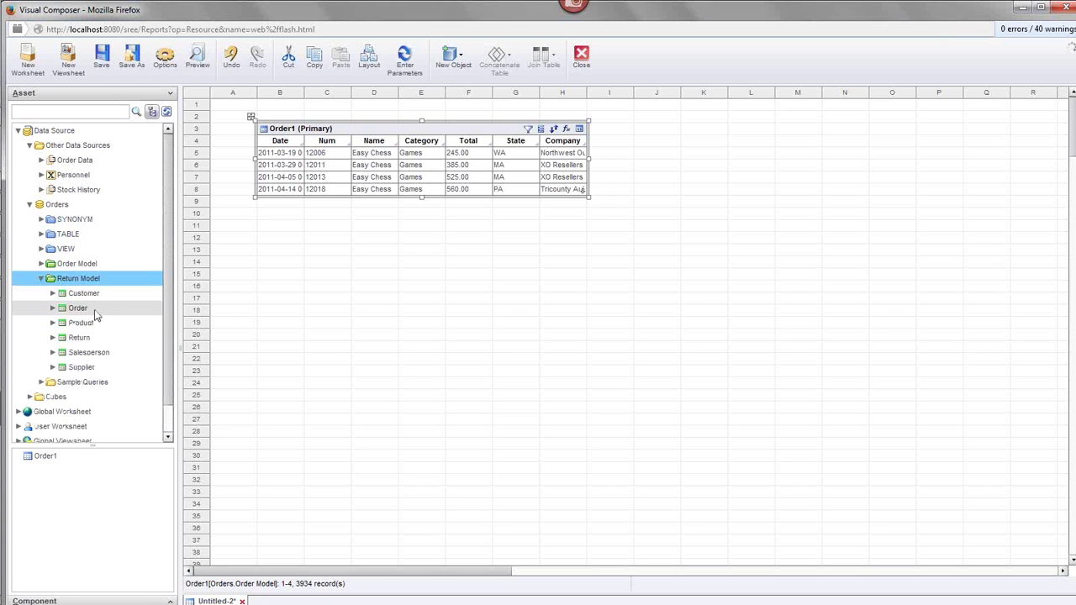
click(53, 338)
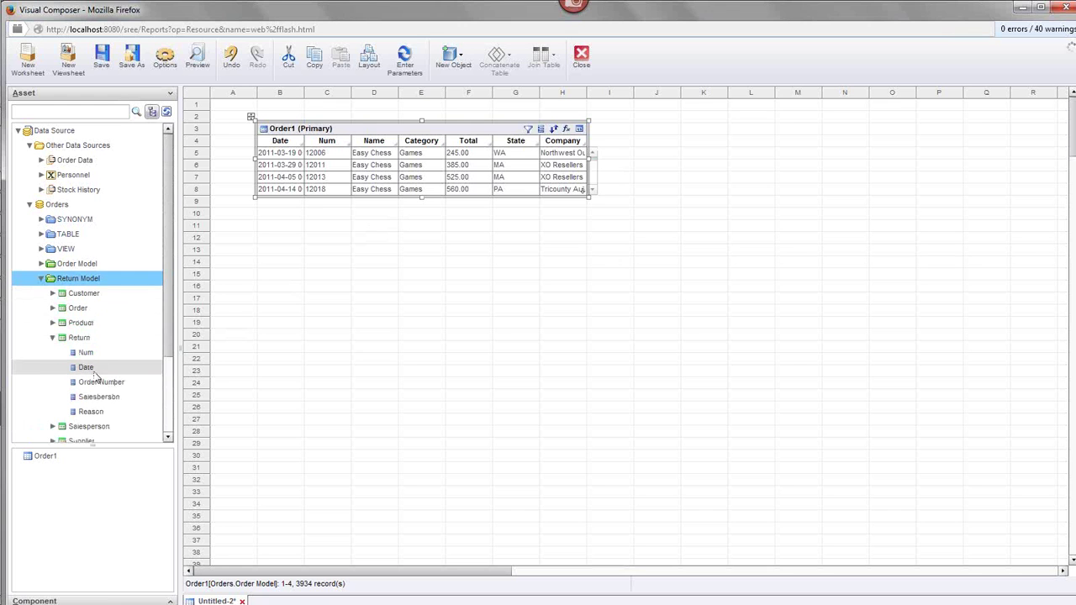
scroll(160, 300, down, 3)
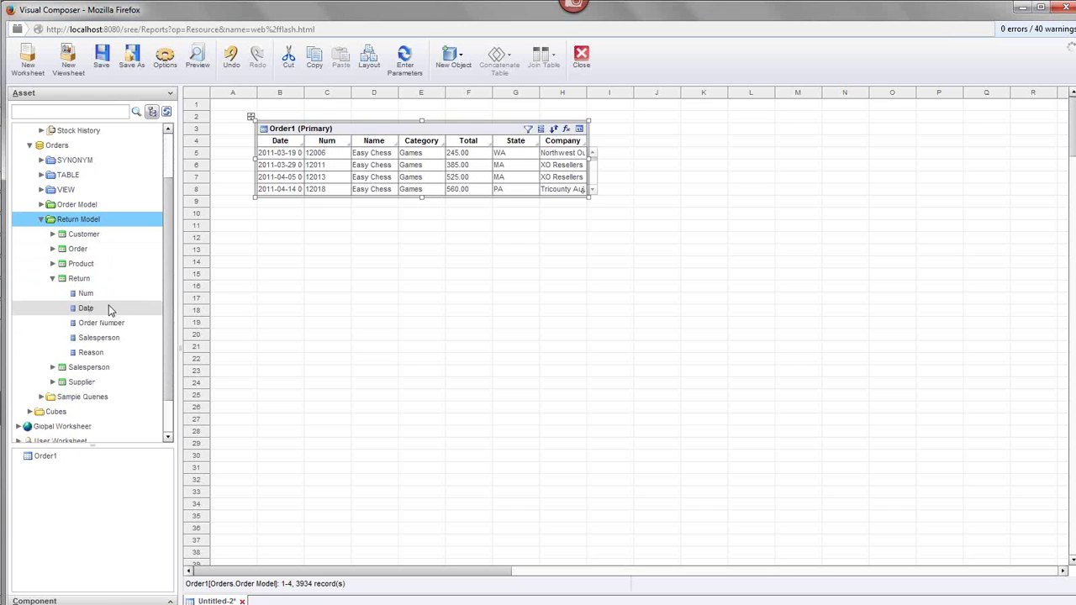
mouse_move(81, 228)
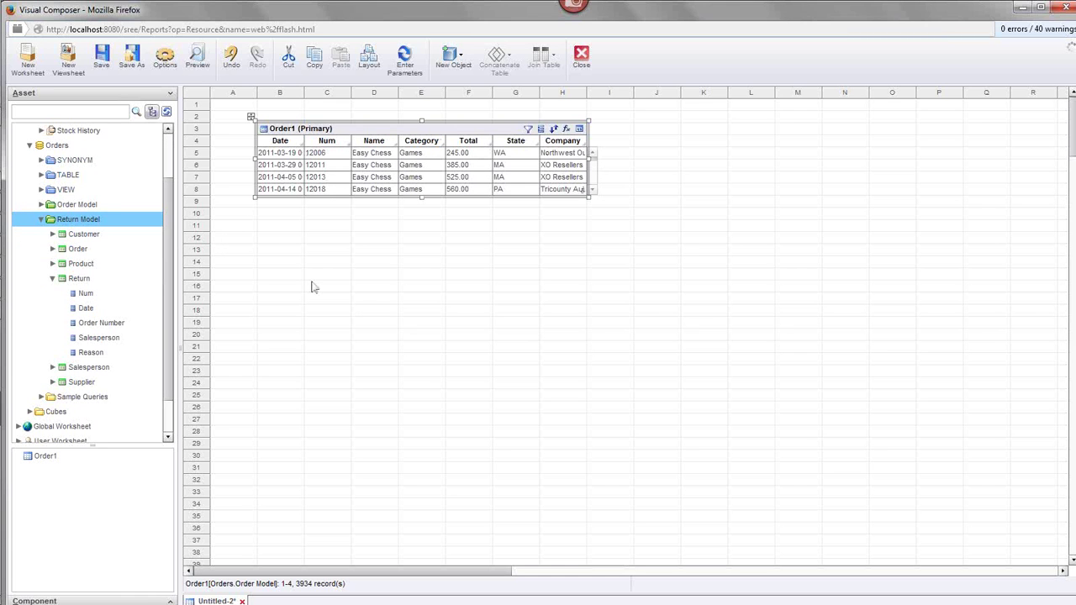
click(102, 311)
drag(86, 308, 429, 164)
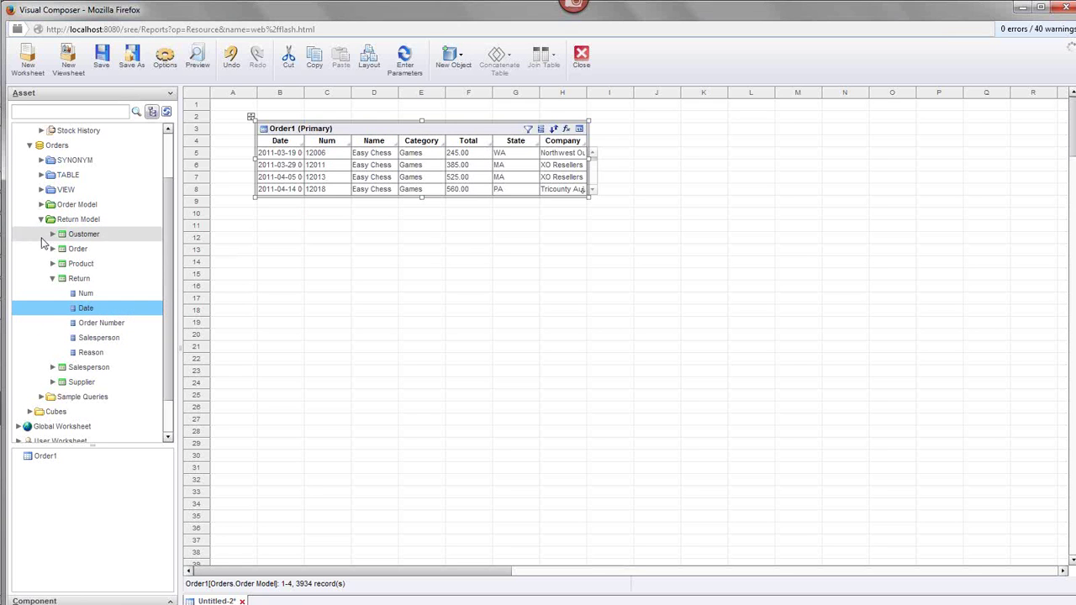
double_click(70, 222)
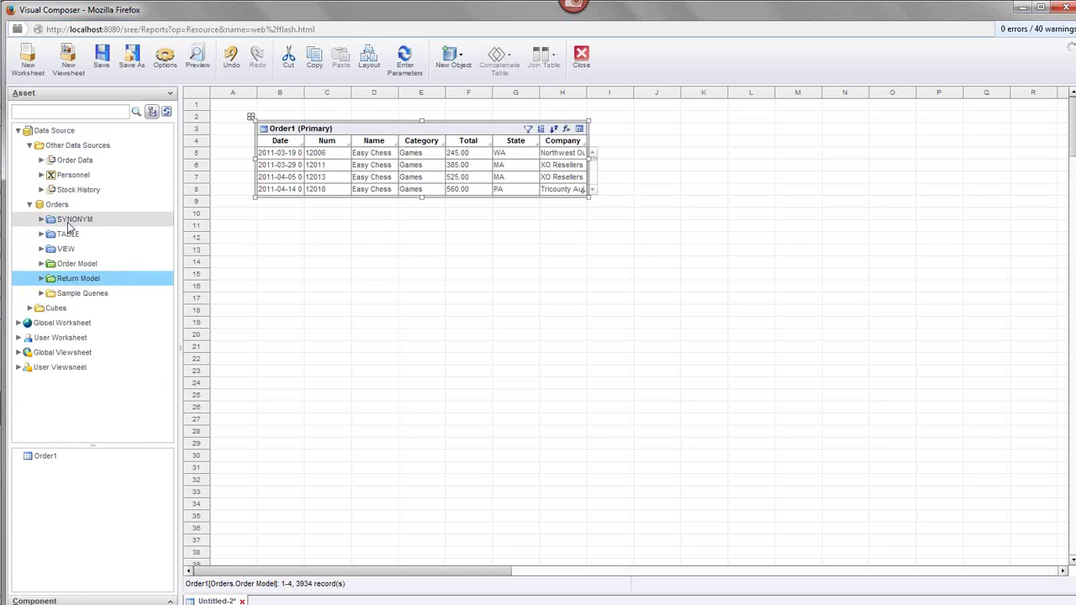
click(77, 282)
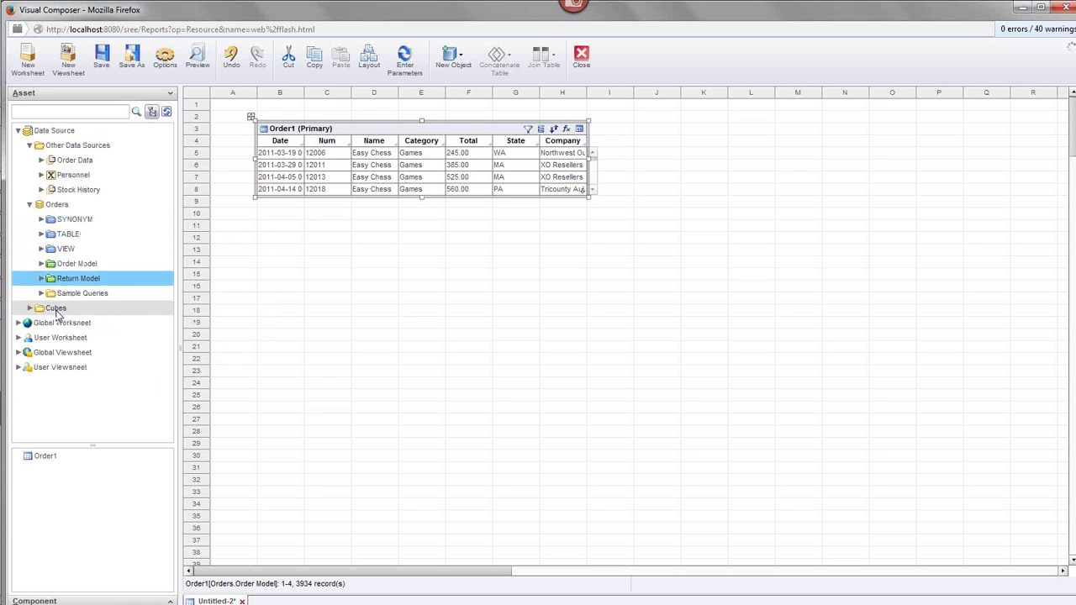
Step: Create a separate table at cell B12 from the Return Model with the Return Date, Order Num and Product Name columns
click(41, 278)
click(52, 337)
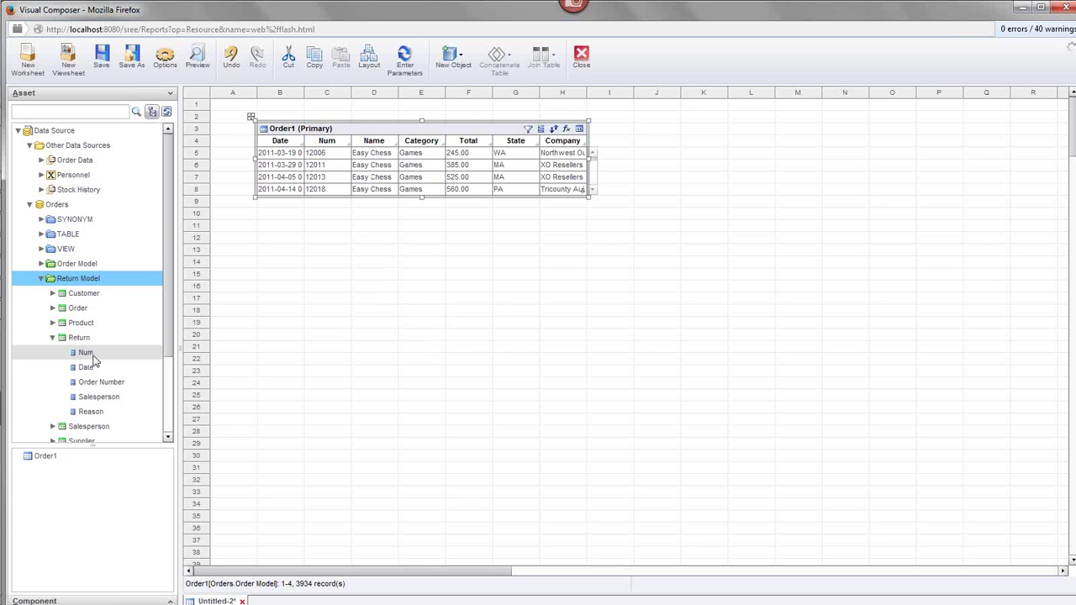
drag(86, 367, 282, 266)
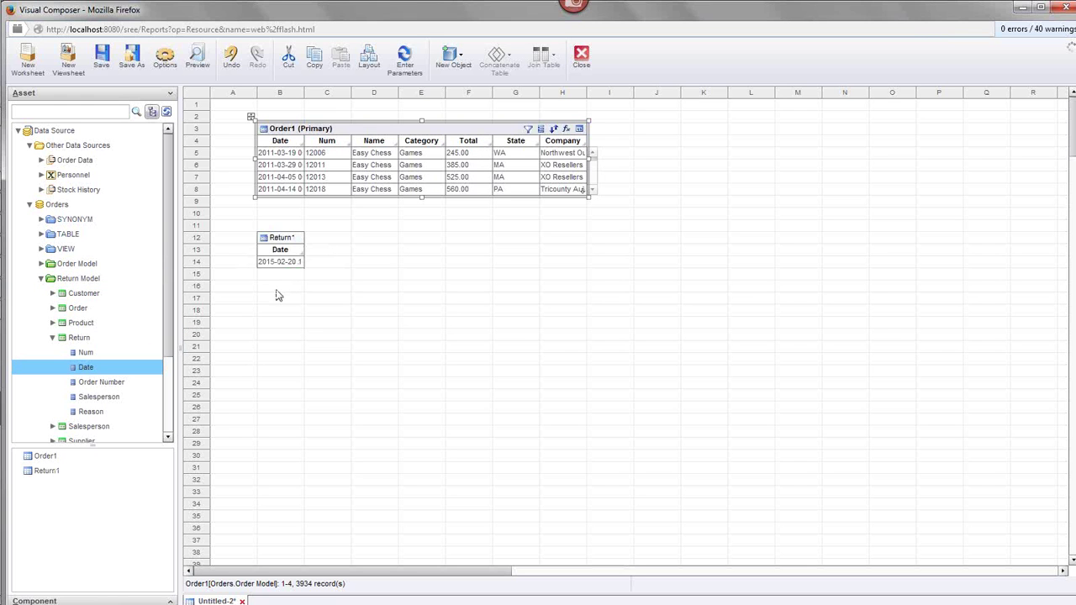
click(52, 307)
drag(86, 323, 301, 264)
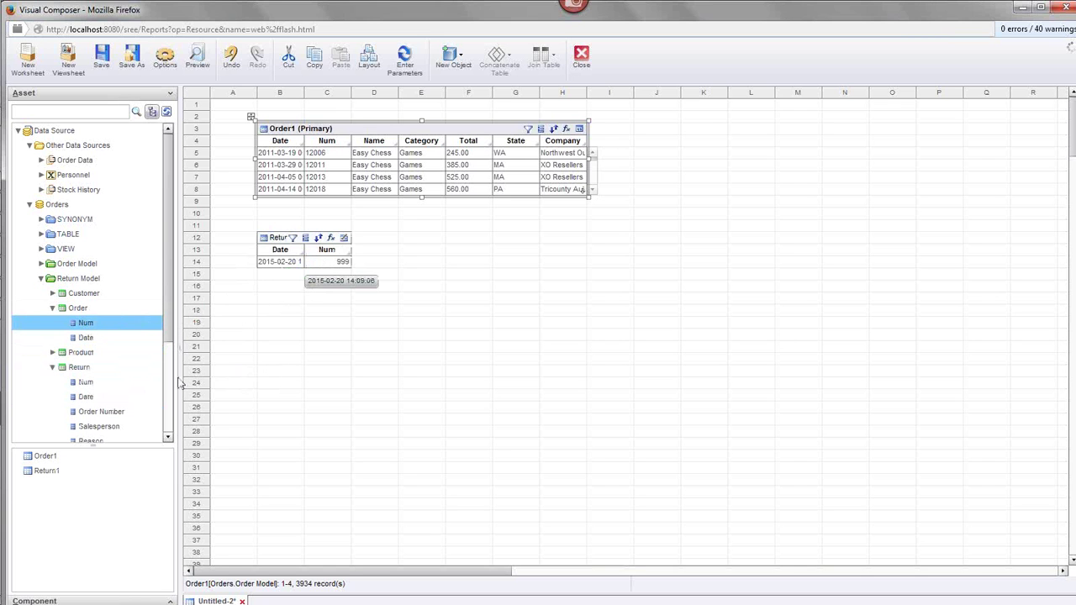
click(52, 352)
drag(101, 395, 359, 262)
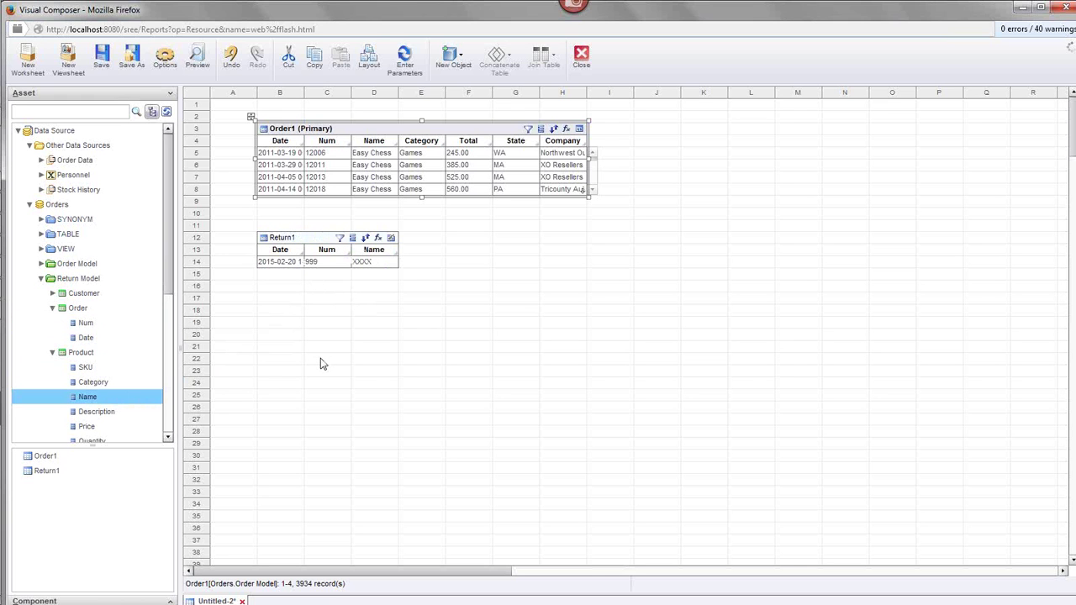
Step: Add the Return entity's Reason and Num and the Product entity's Total to the return table, and collapse the Return Model
drag(169, 268, 166, 355)
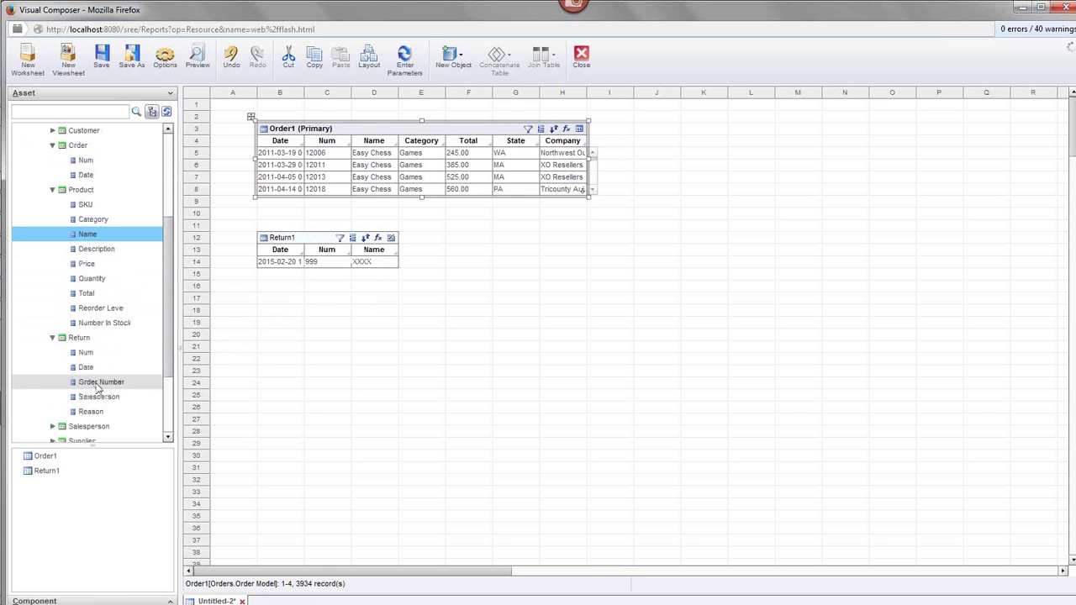
drag(91, 412, 395, 258)
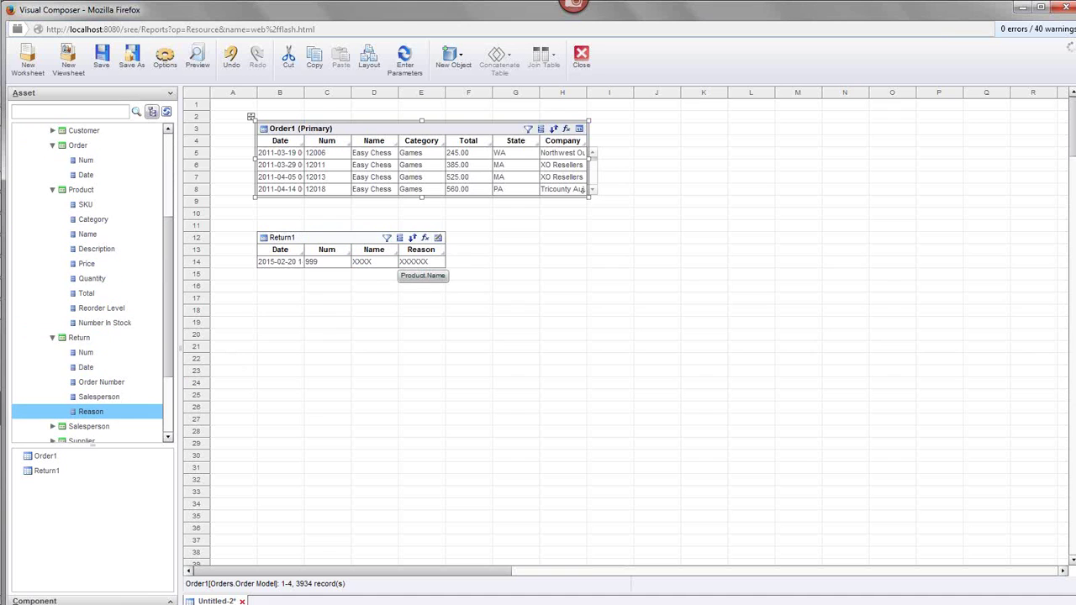
drag(135, 355, 460, 254)
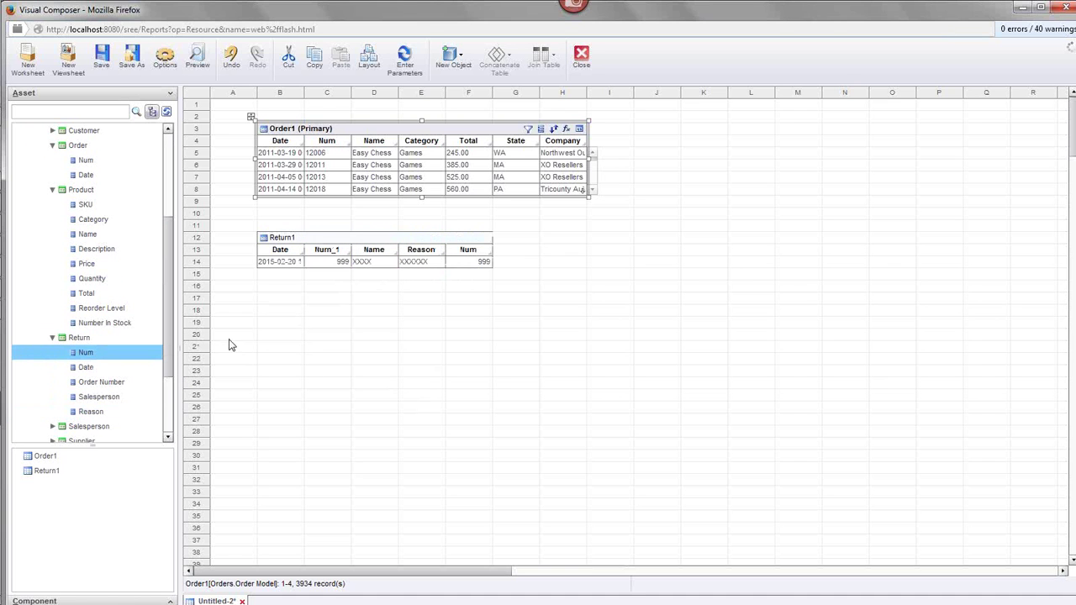
scroll(134, 358, down, 3)
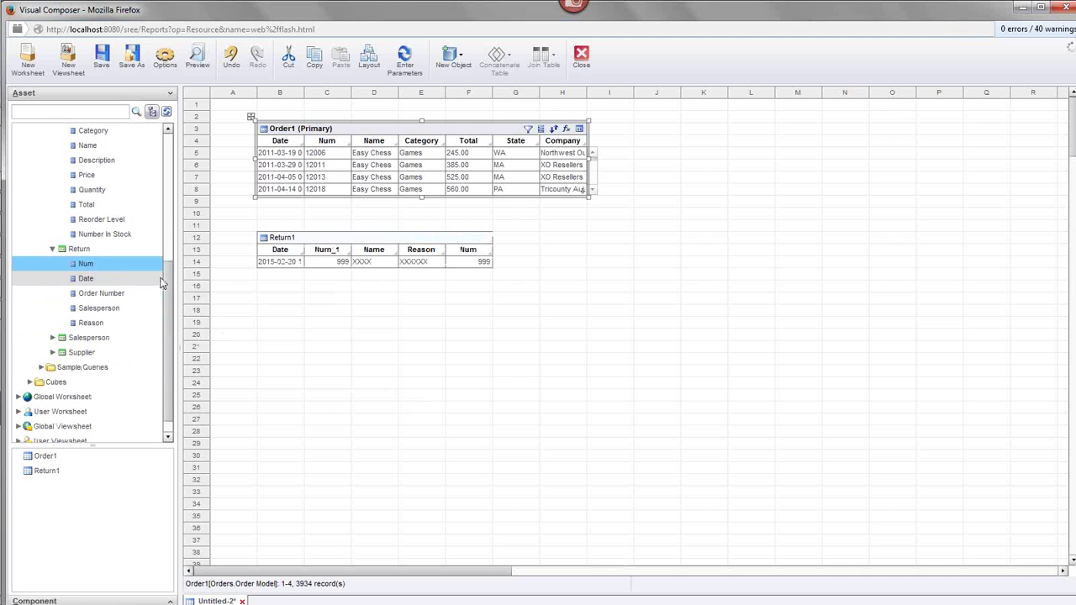
scroll(165, 288, up, 1)
drag(87, 249, 488, 255)
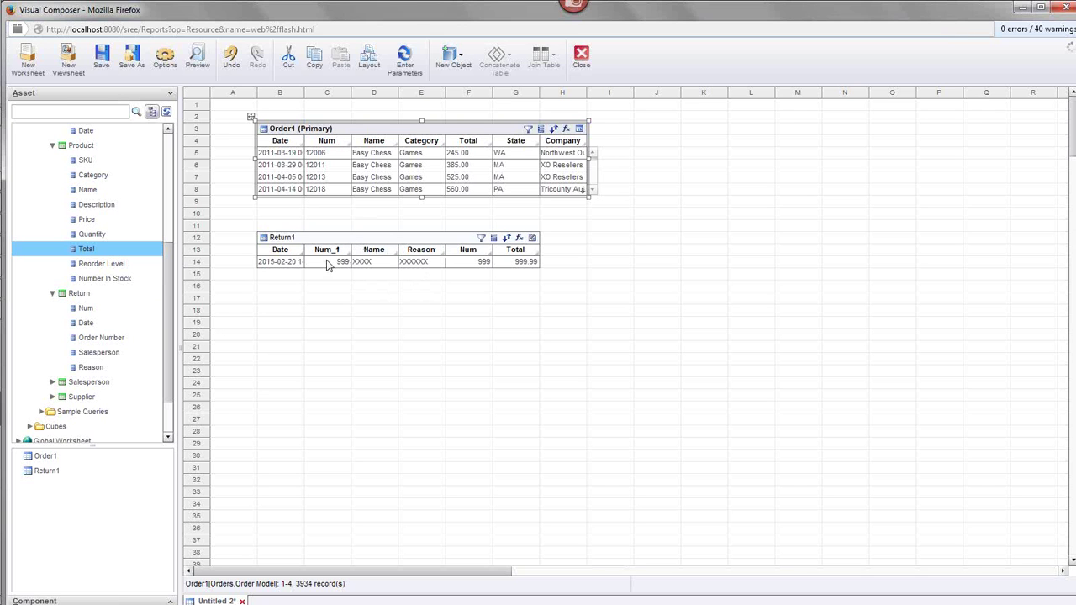
scroll(160, 278, up, 3)
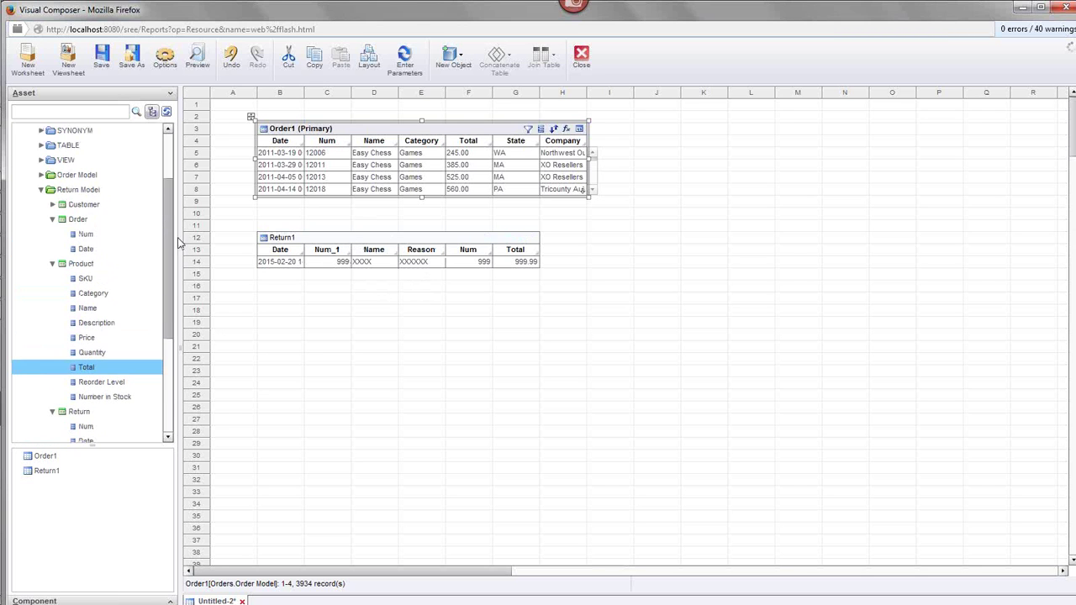
click(40, 189)
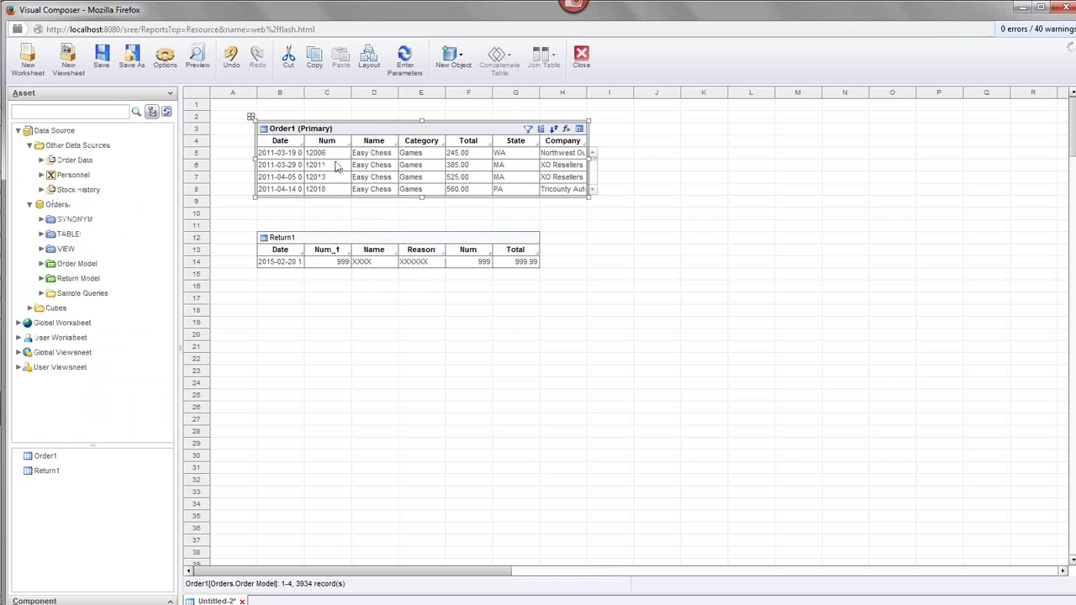
Step: Switch the return table to Live Preview and enlarge it to four records, ending at row 17
click(404, 239)
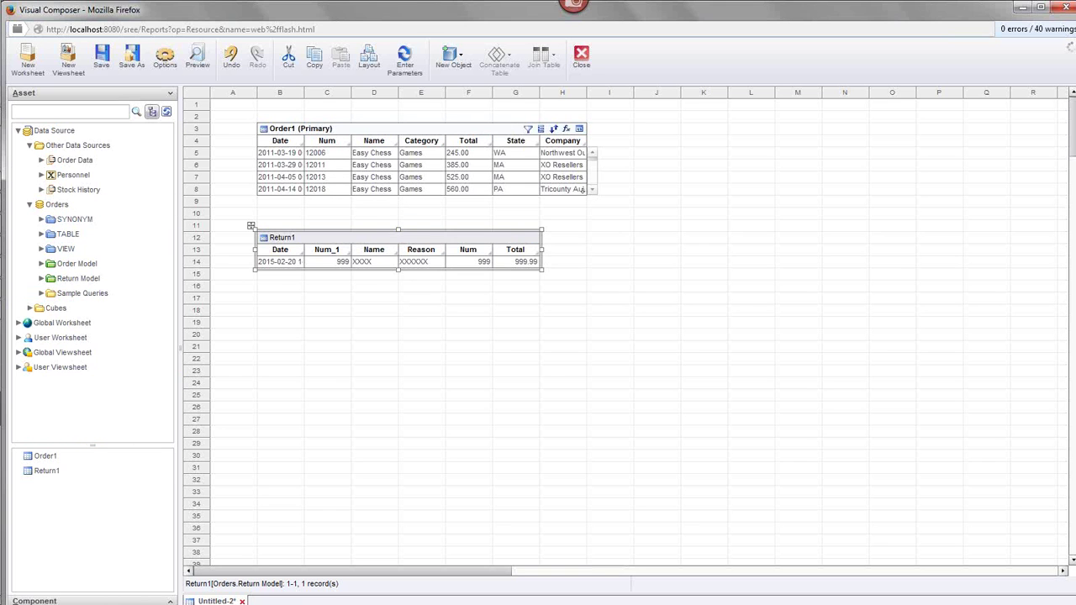
click(532, 239)
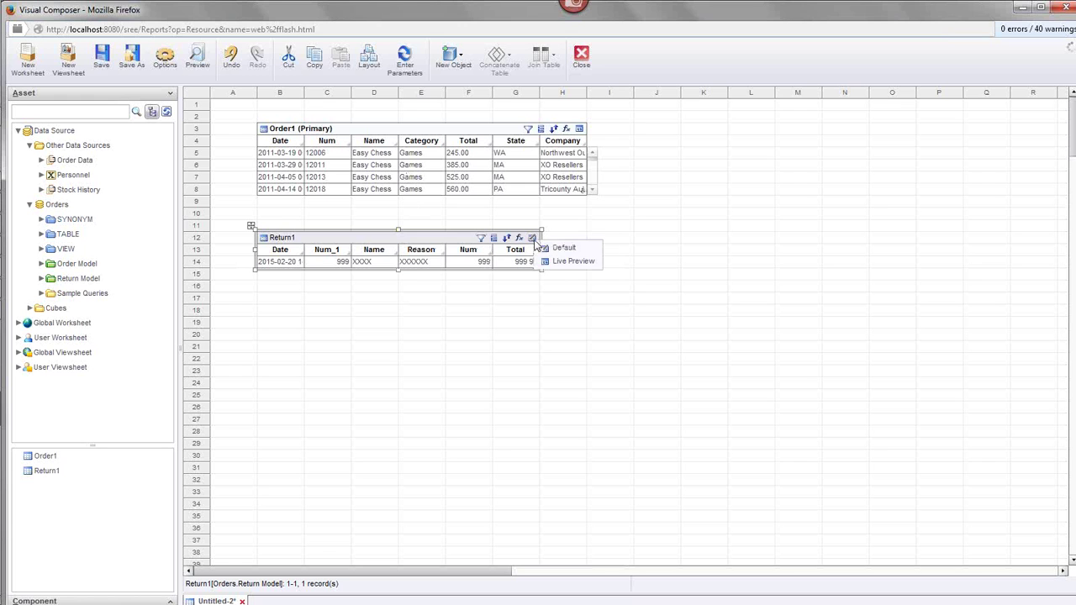
click(561, 262)
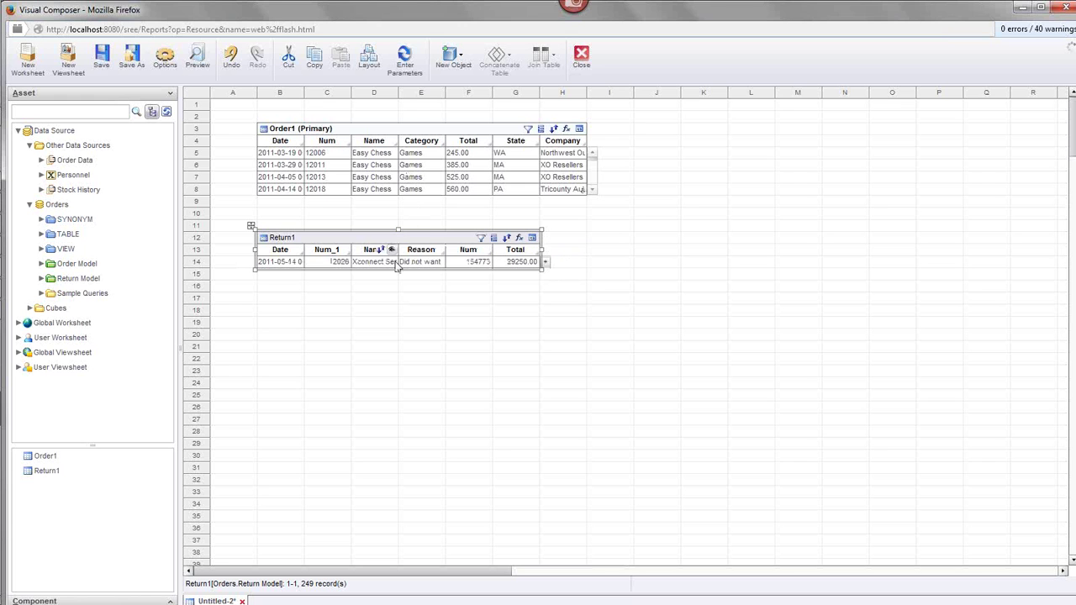
drag(397, 267, 420, 308)
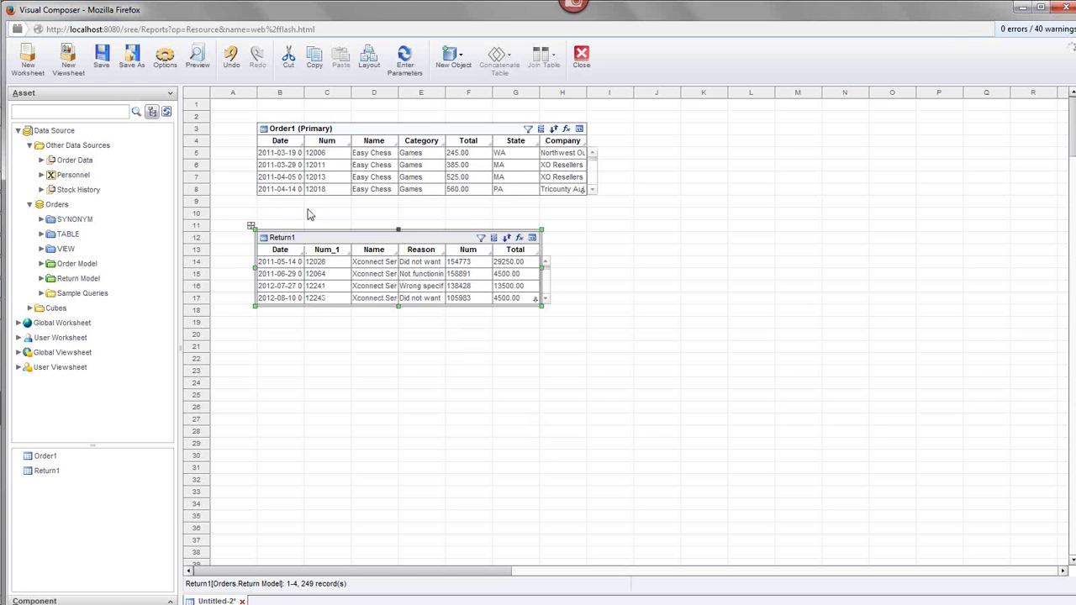
Step: Rename the order table's first two columns as Order Date and Order Num
click(267, 140)
click(274, 141)
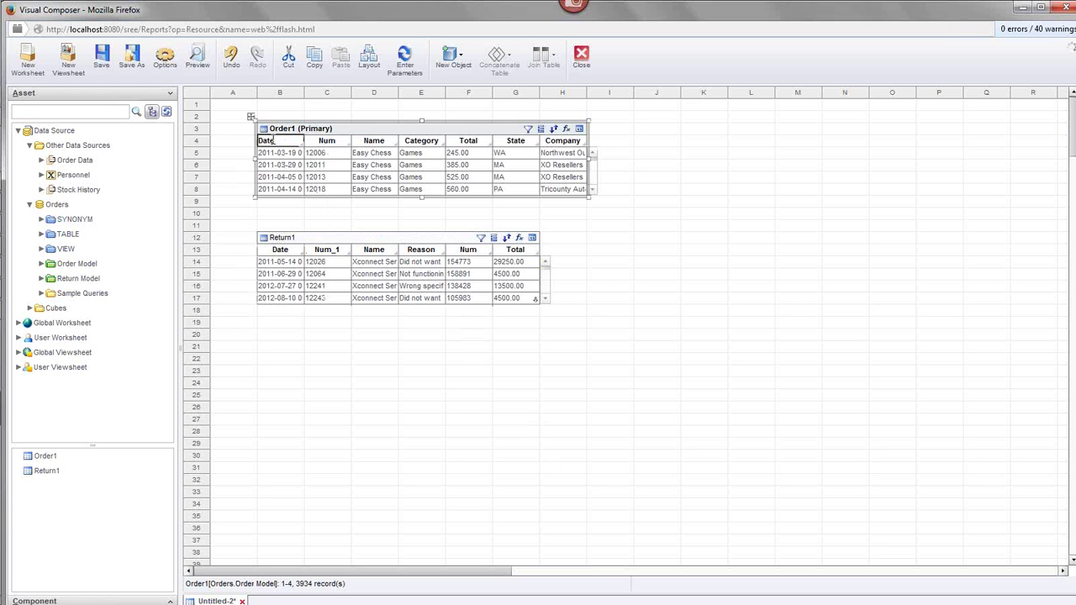
key(Home)
text(Order)
click(311, 143)
click(322, 144)
key(Home)
text(O)
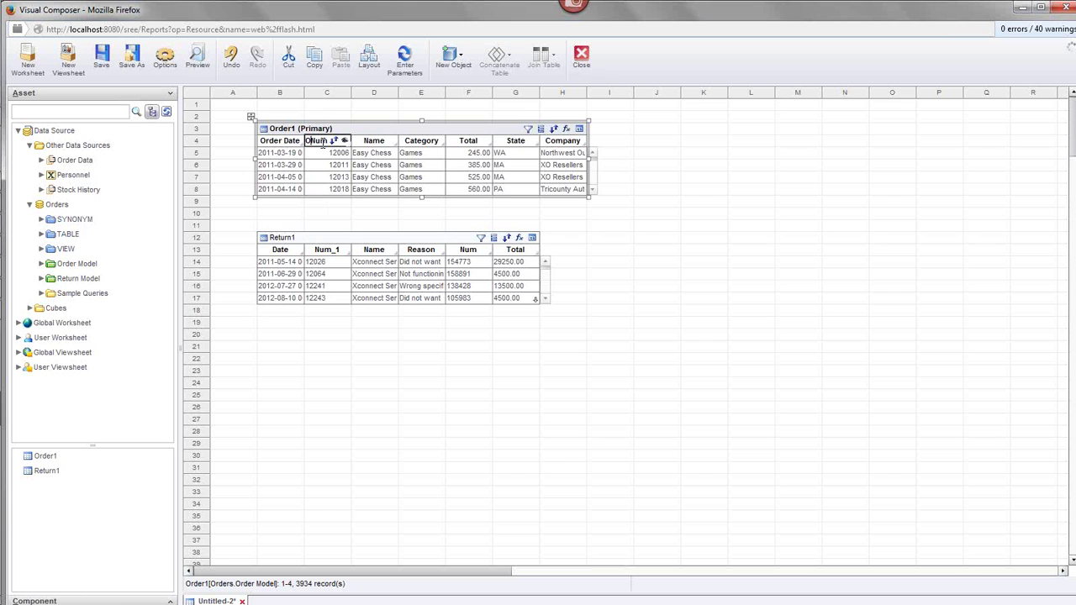
text(rder)
key(Escape)
Step: Rename the order table's Total column as Order Total
click(452, 143)
click(452, 143)
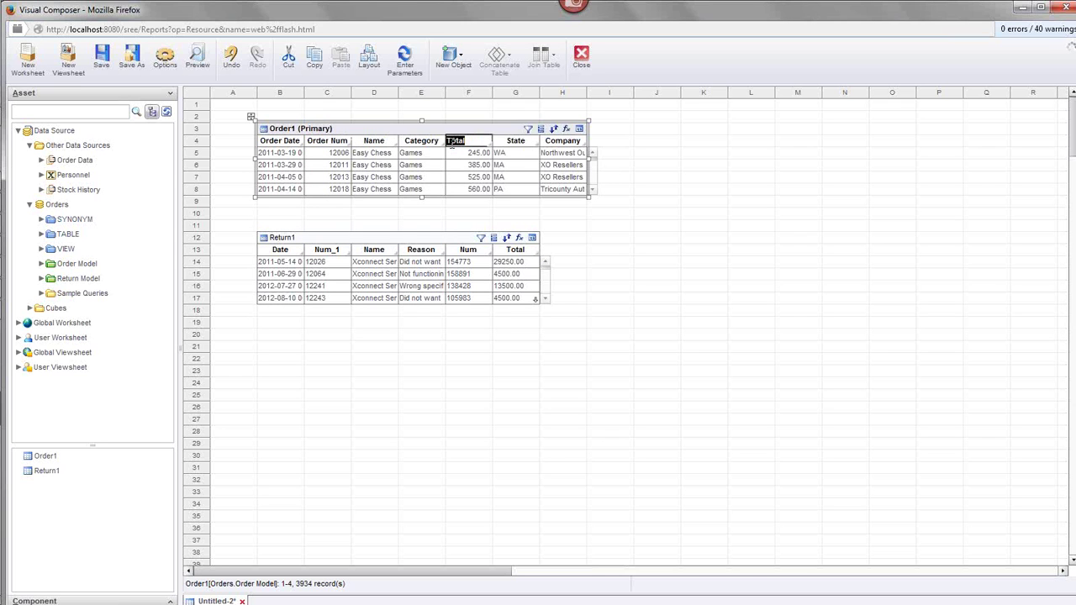
key(Return)
text(Order)
Step: Rename the return table's first two columns as Return Date and Order Num
click(263, 253)
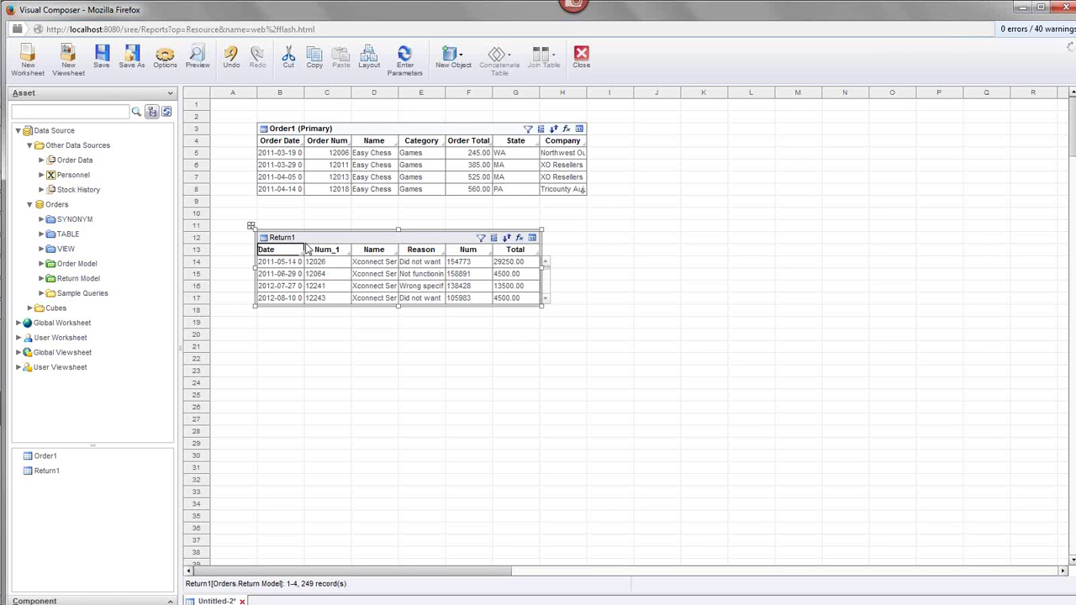
text(Return)
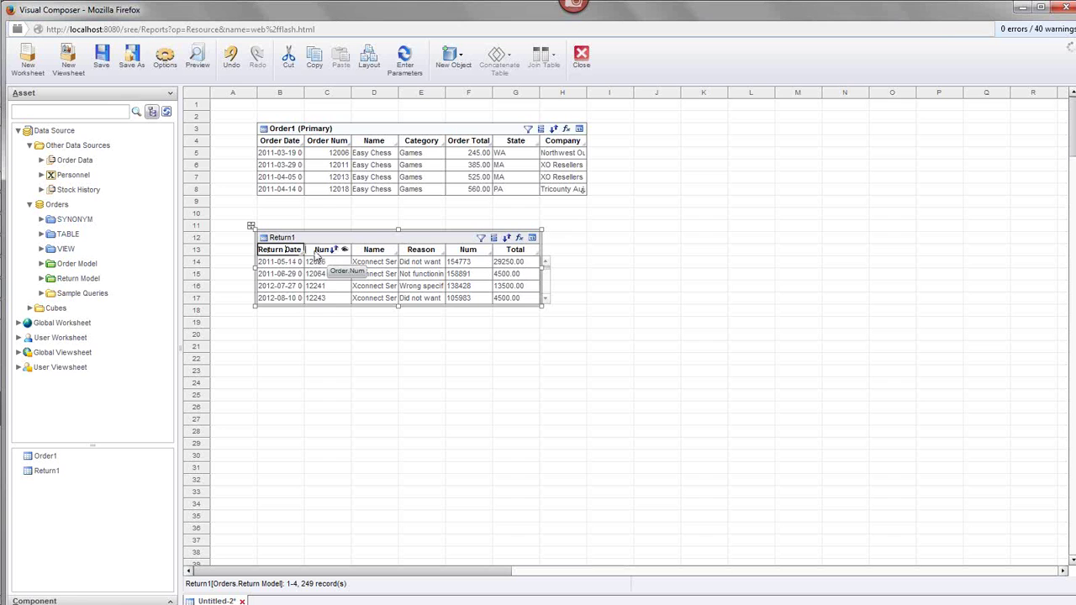
double_click(317, 252)
key(Home)
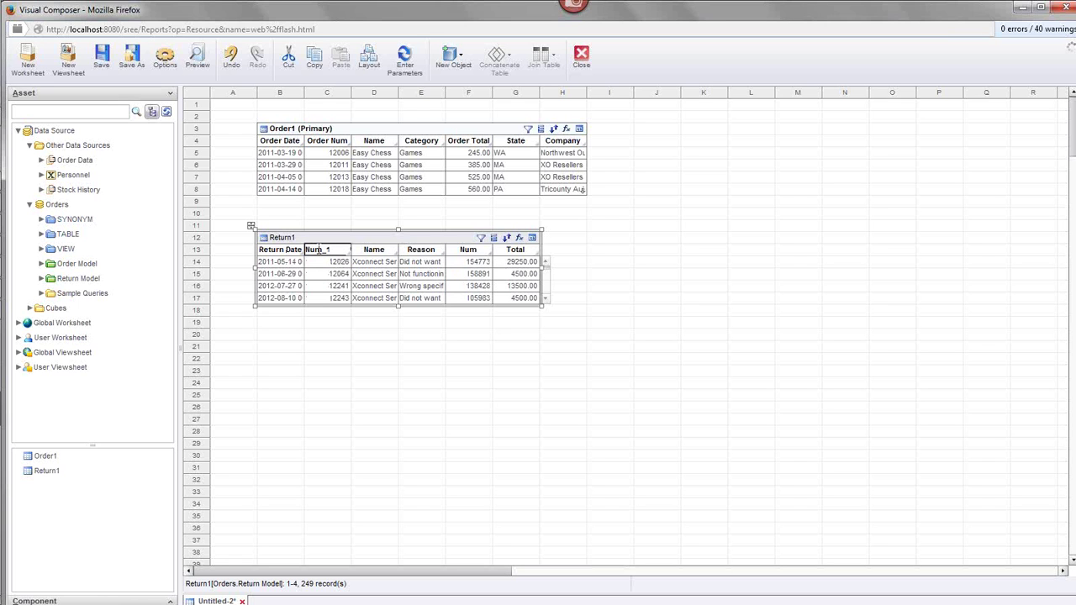
text(Order)
key(End)
key(BackSpace)
key(BackSpace)
Step: Rename the return table's Num and Total columns as Return Num and Return Total
double_click(458, 251)
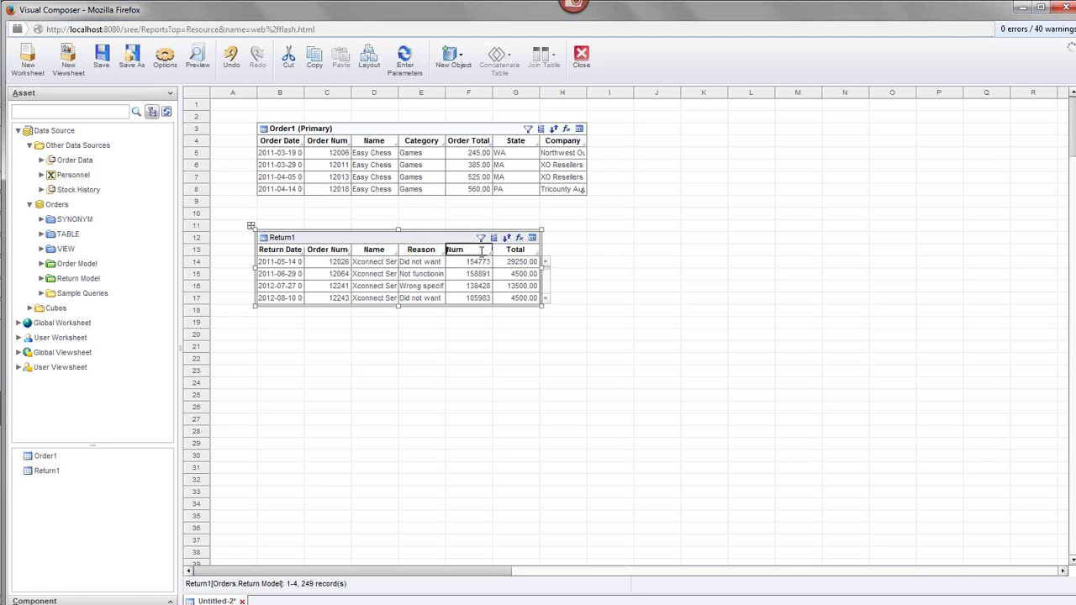
text(Return)
click(515, 251)
double_click(503, 250)
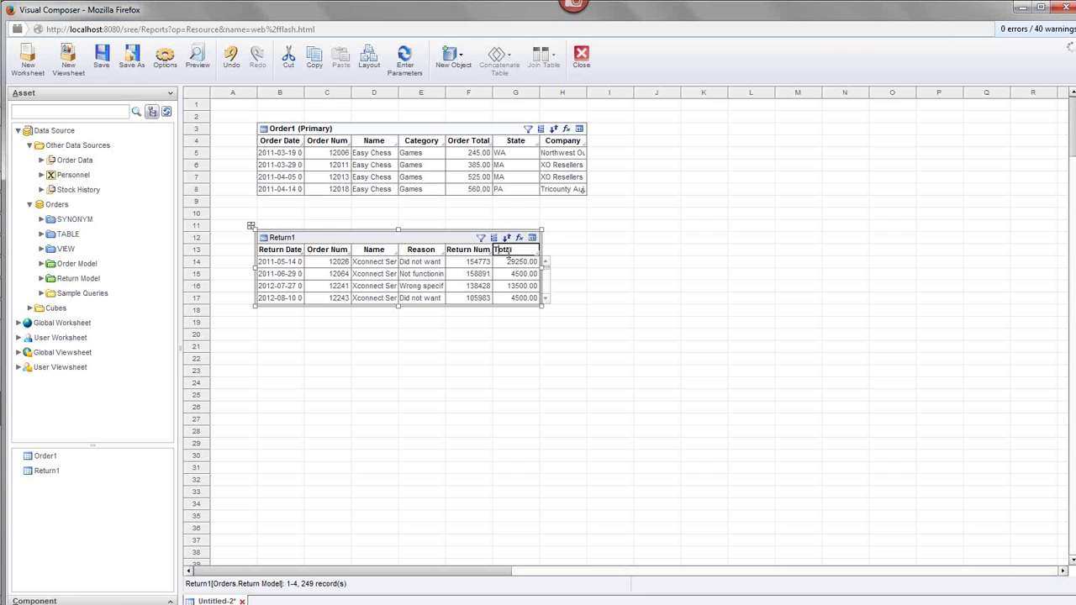
text(Re)
key(BackSpace)
key(BackSpace)
click(661, 281)
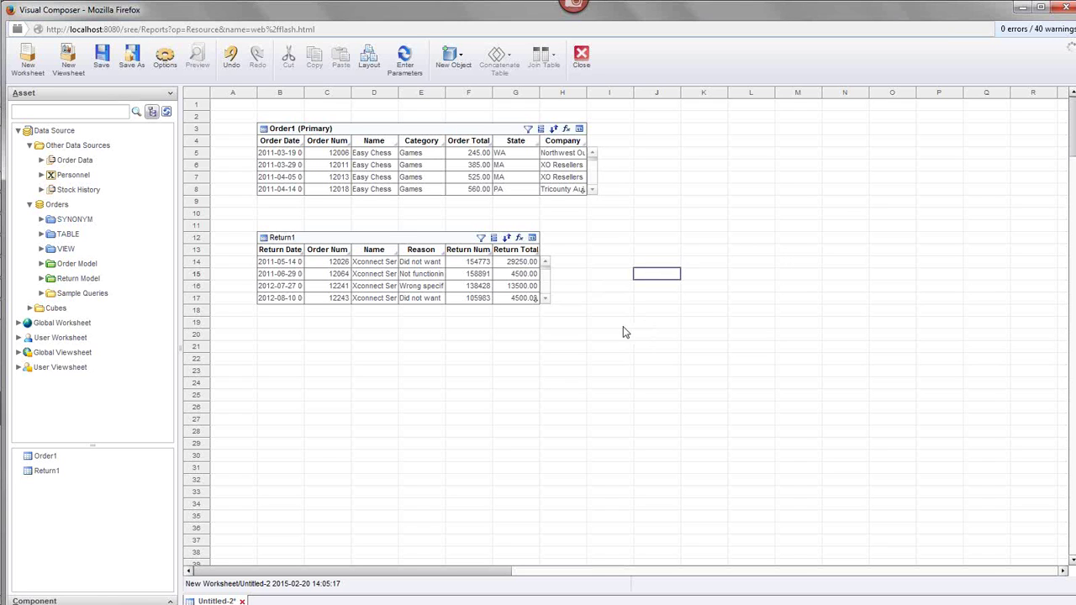
drag(691, 340, 247, 107)
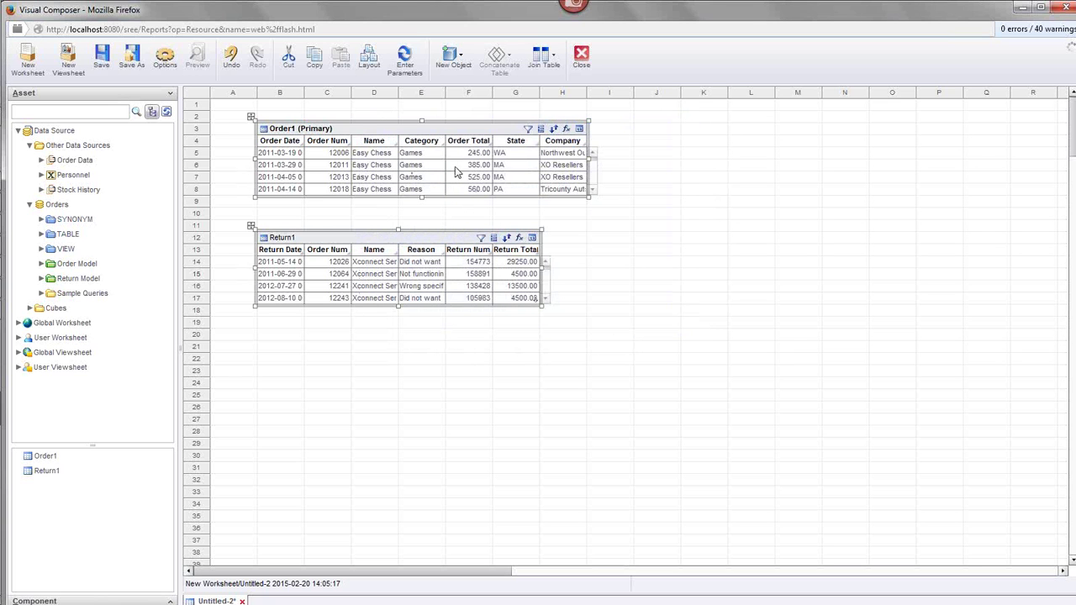
click(550, 69)
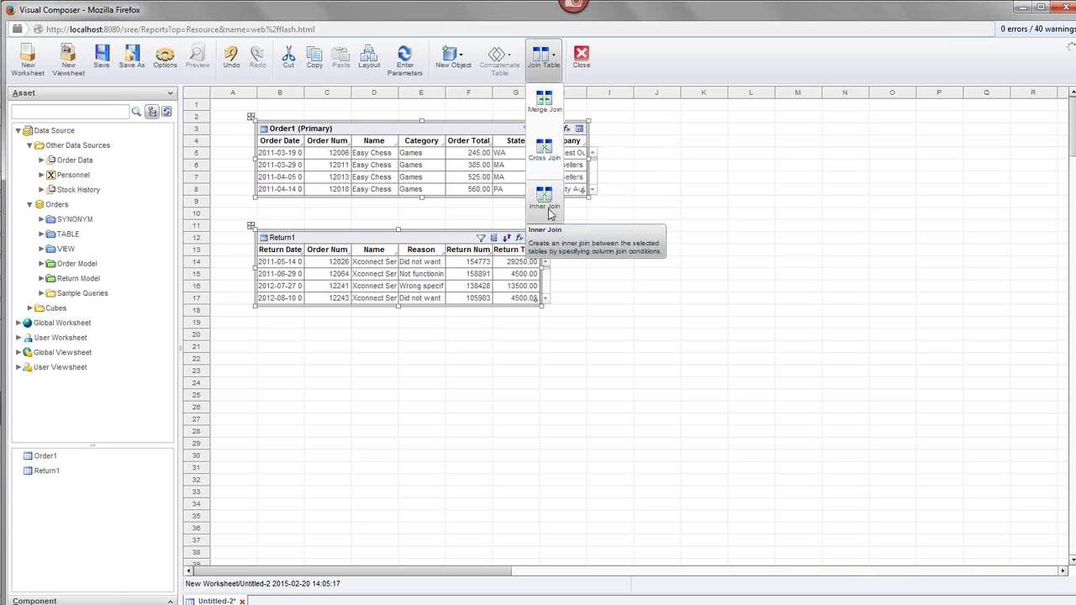
click(546, 218)
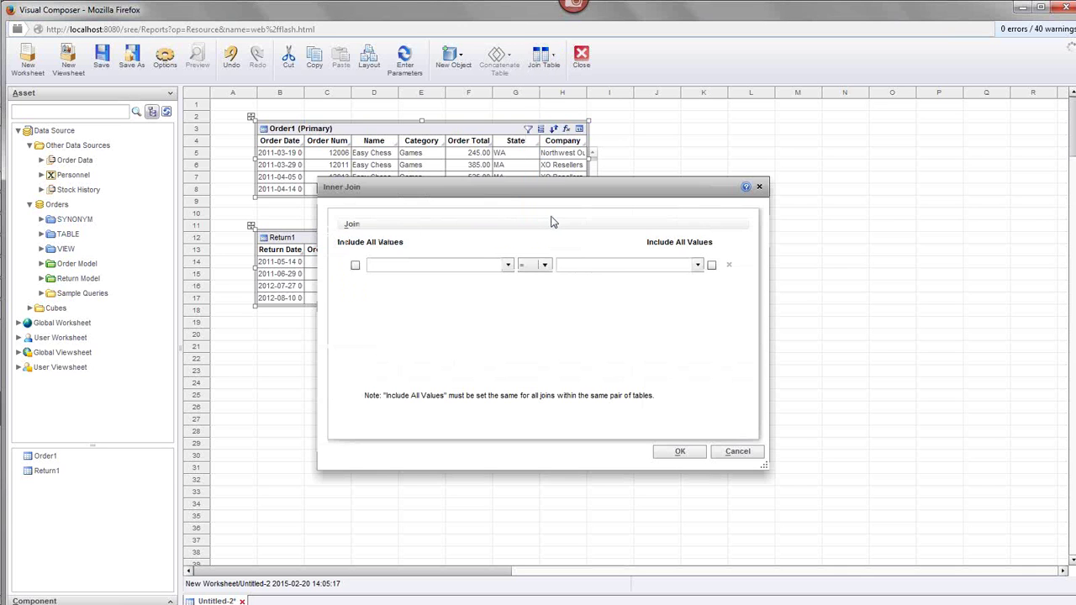
click(508, 265)
click(373, 280)
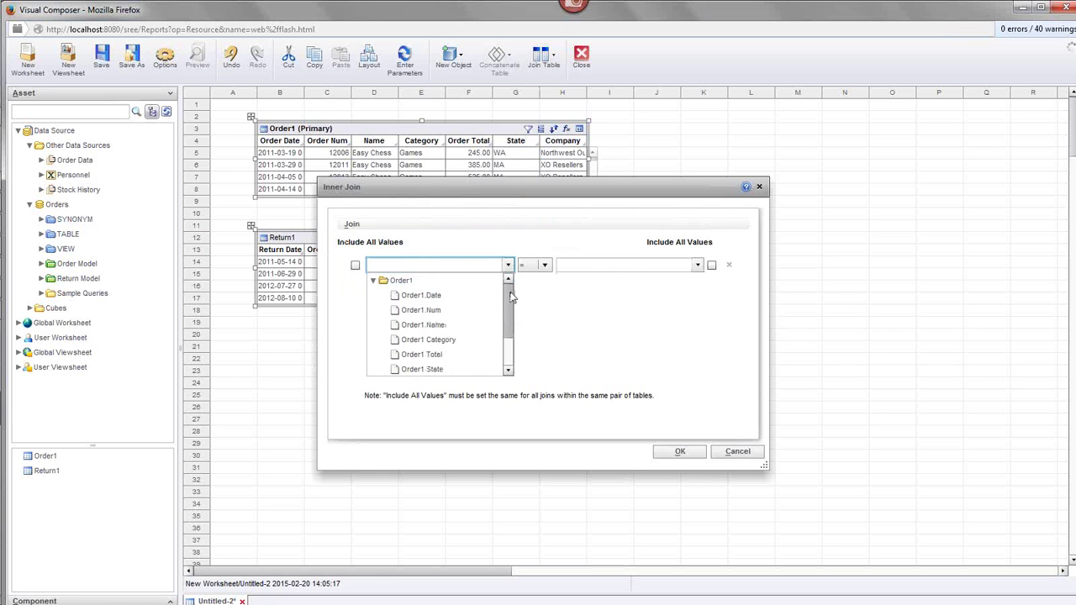
click(588, 218)
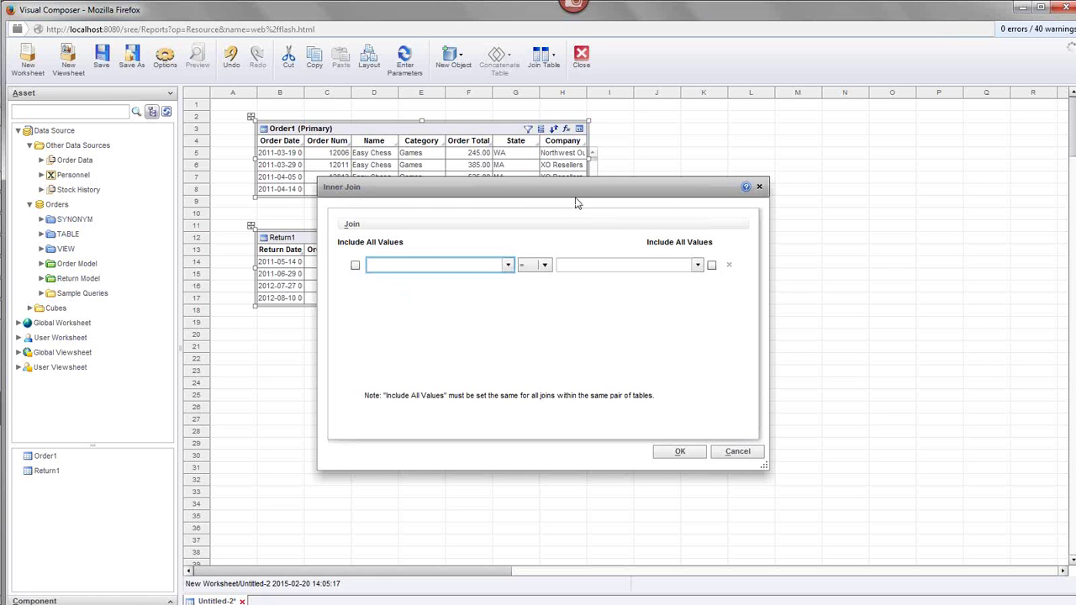
click(508, 266)
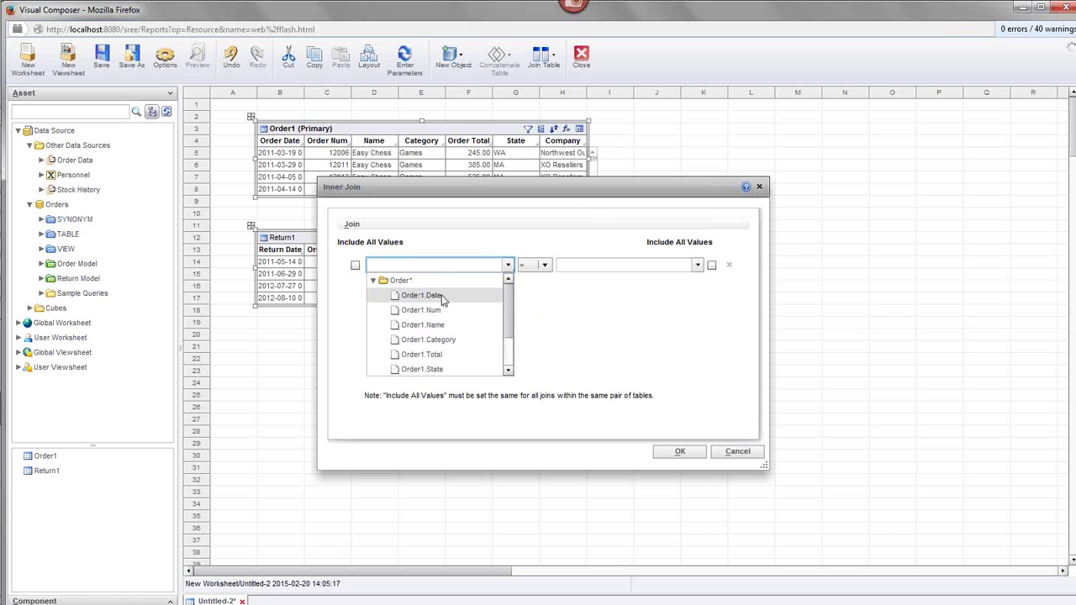
click(441, 295)
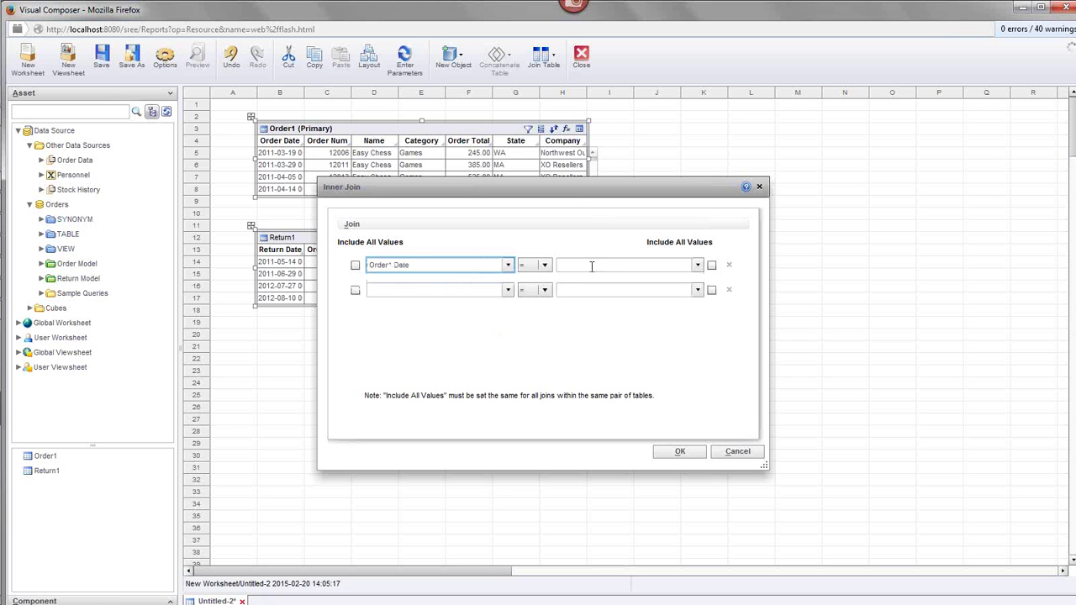
click(698, 265)
click(565, 297)
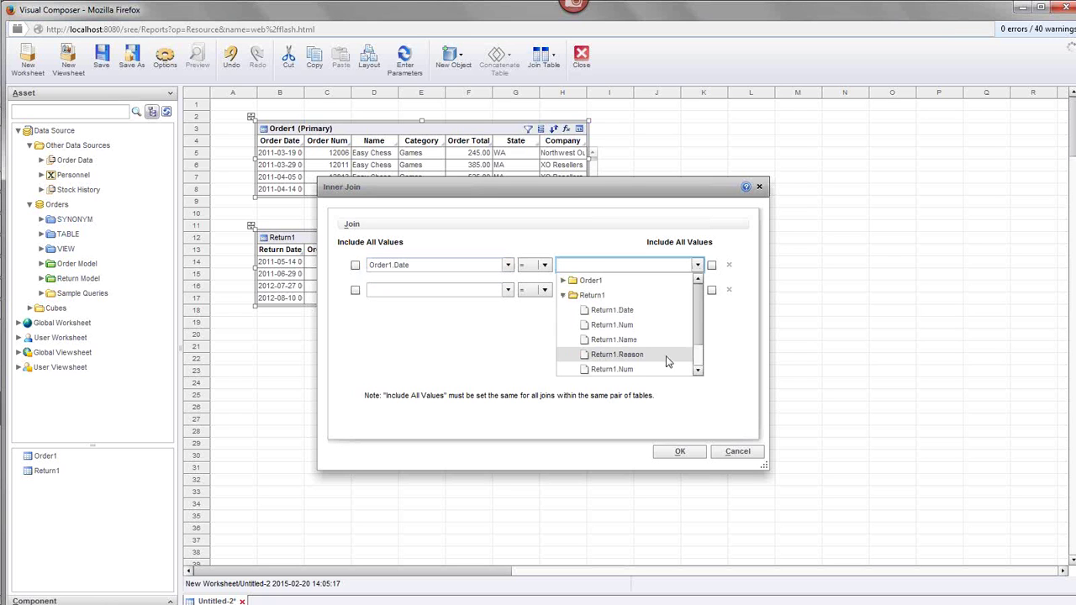
click(636, 311)
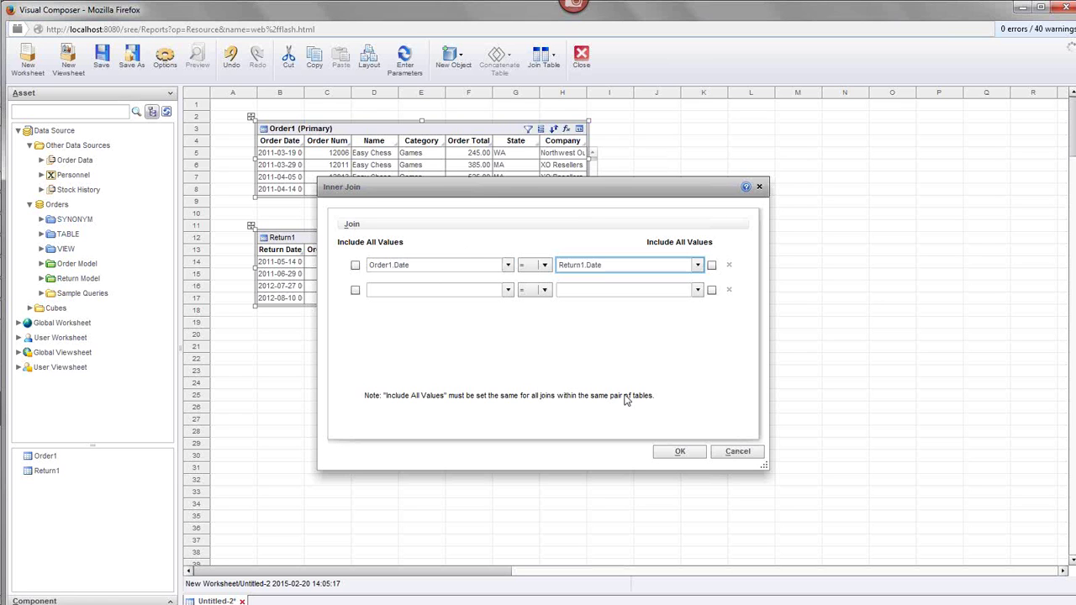
click(738, 452)
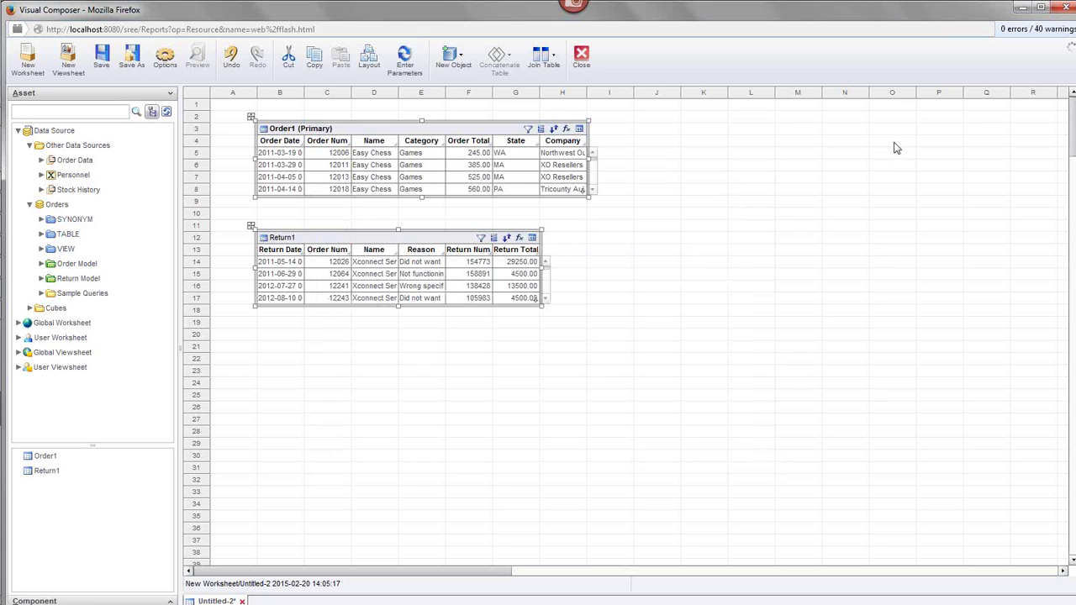
click(711, 213)
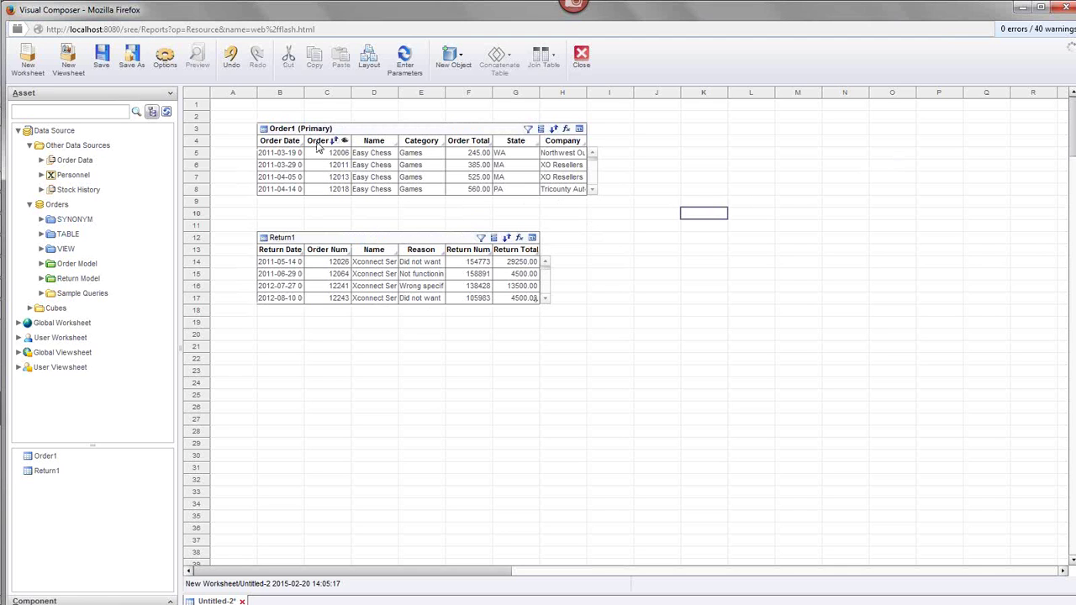
Step: Join the order and return tables on their Order Num columns, and move the joined table down to start at row 20
drag(317, 146, 323, 257)
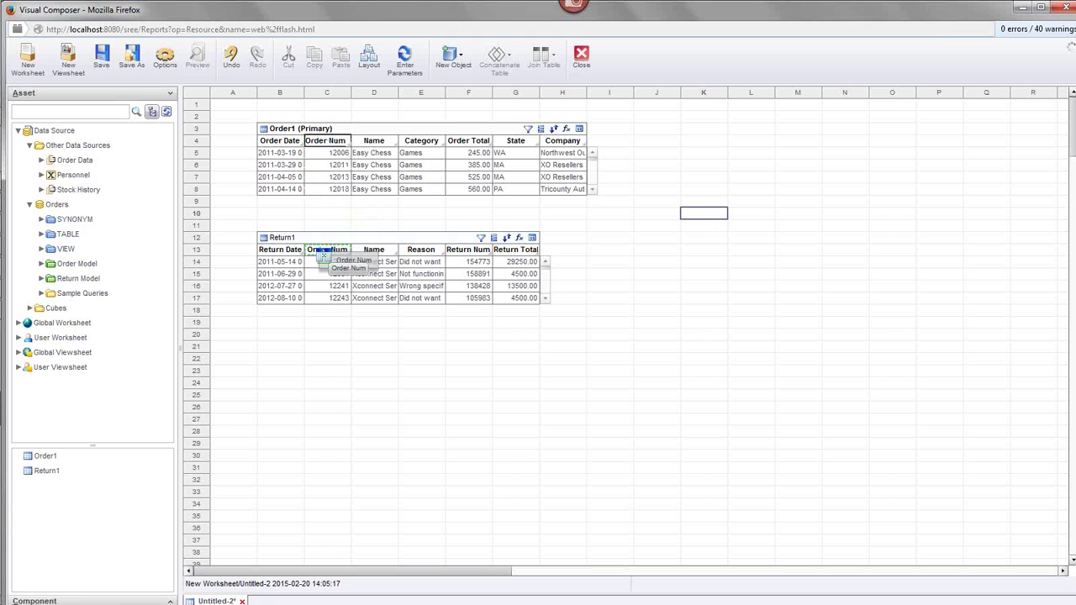
drag(324, 255, 324, 254)
drag(322, 253, 325, 252)
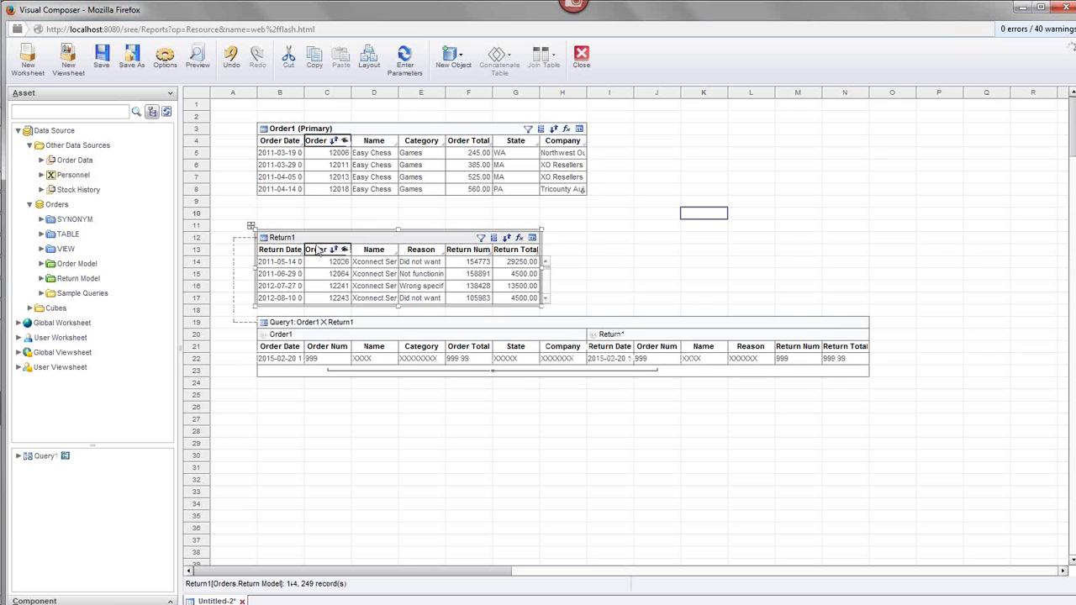
click(554, 326)
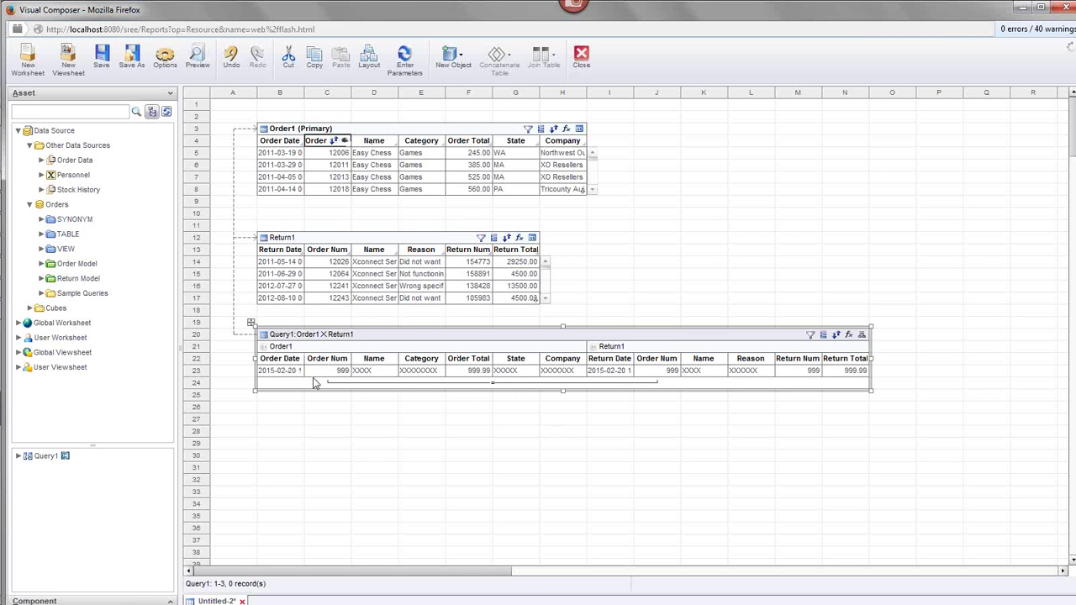
drag(290, 353, 302, 375)
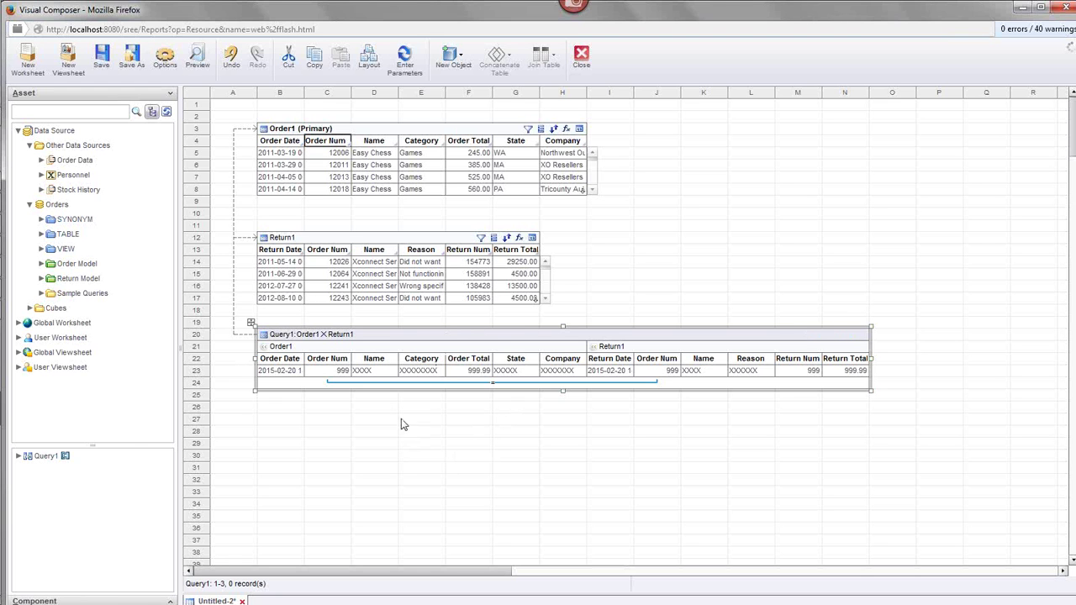
Step: Add a second join between the order and return tables on their Name columns
click(402, 427)
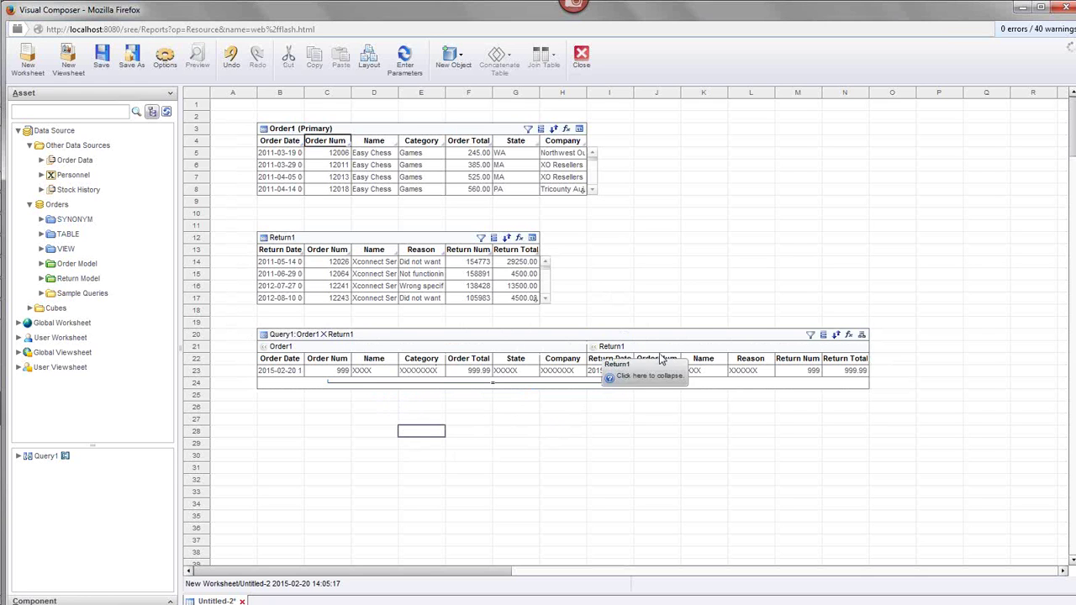
drag(363, 367, 710, 364)
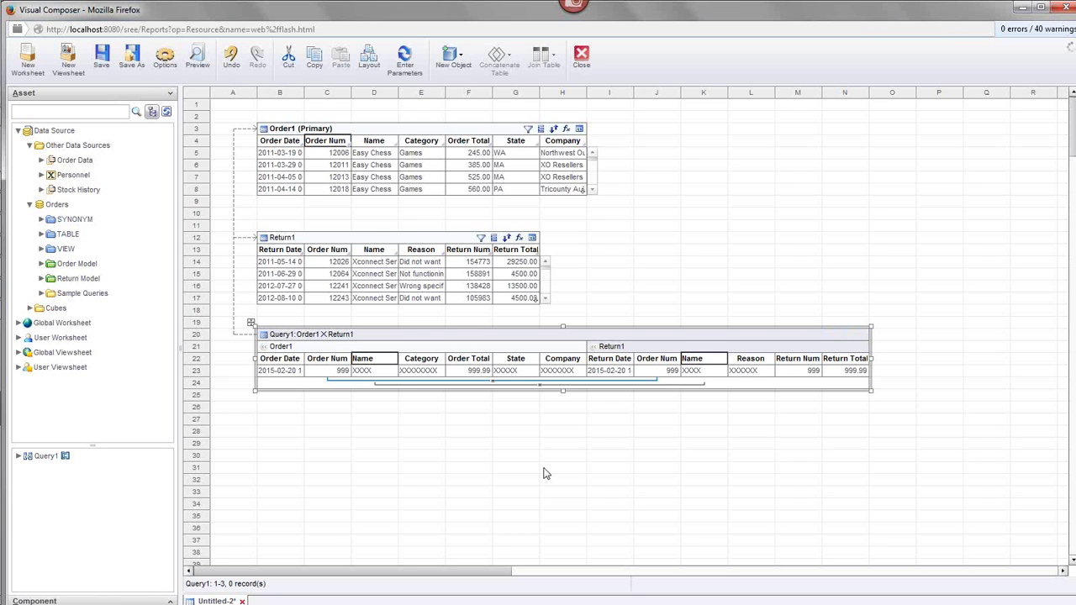
click(563, 321)
click(479, 387)
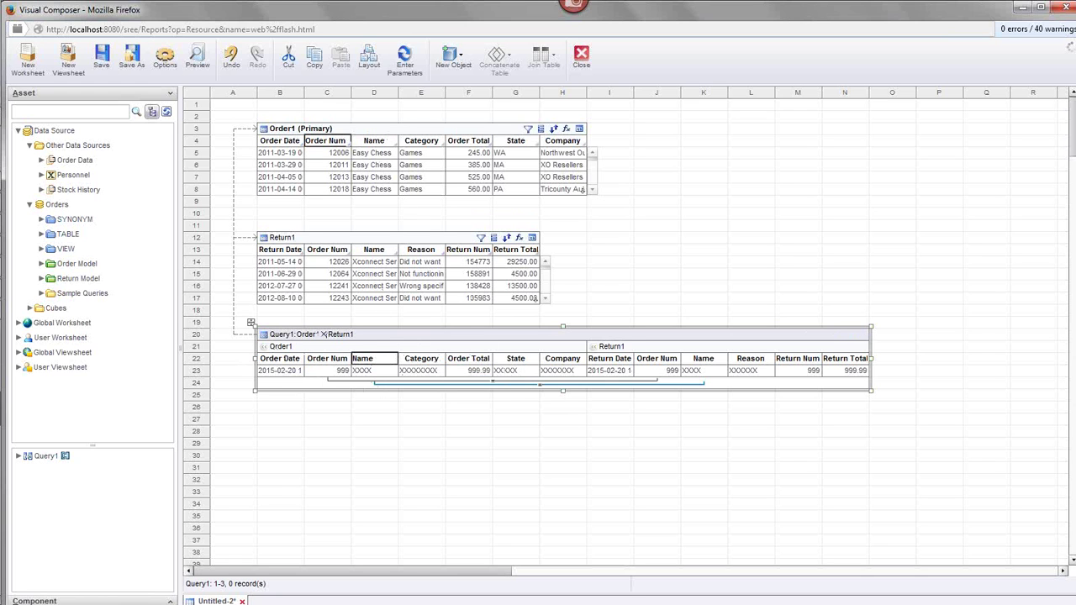
click(519, 392)
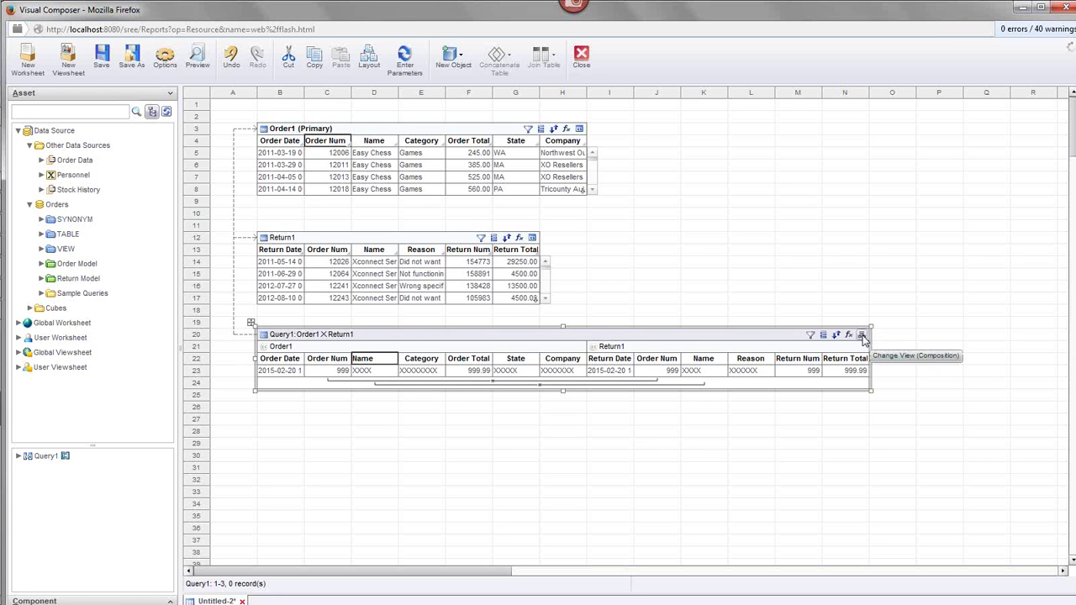
Step: Switch the joined table from the composition view to the default view
click(862, 336)
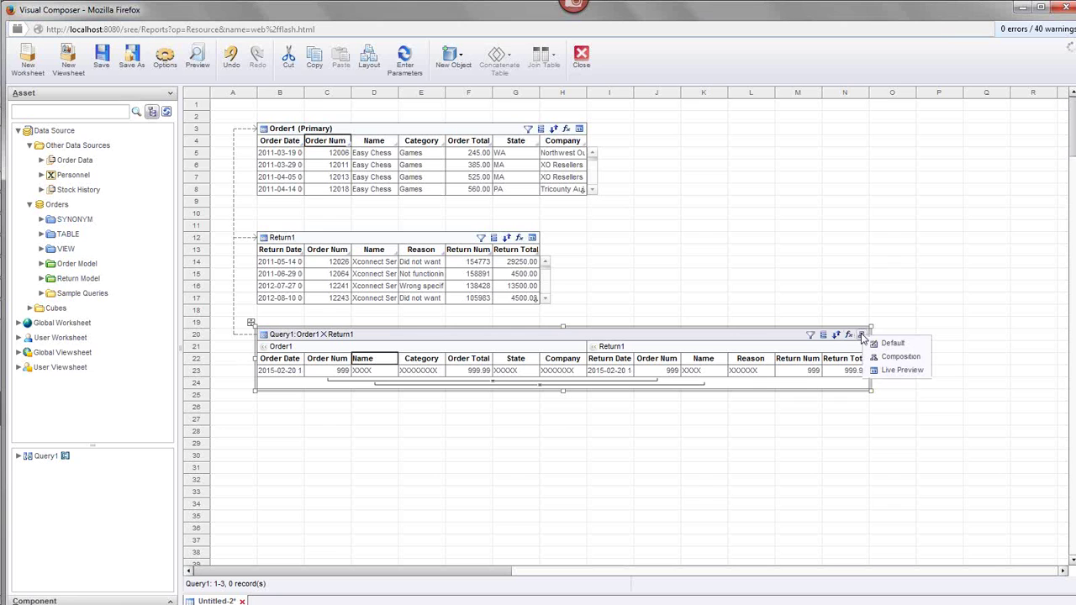
click(912, 347)
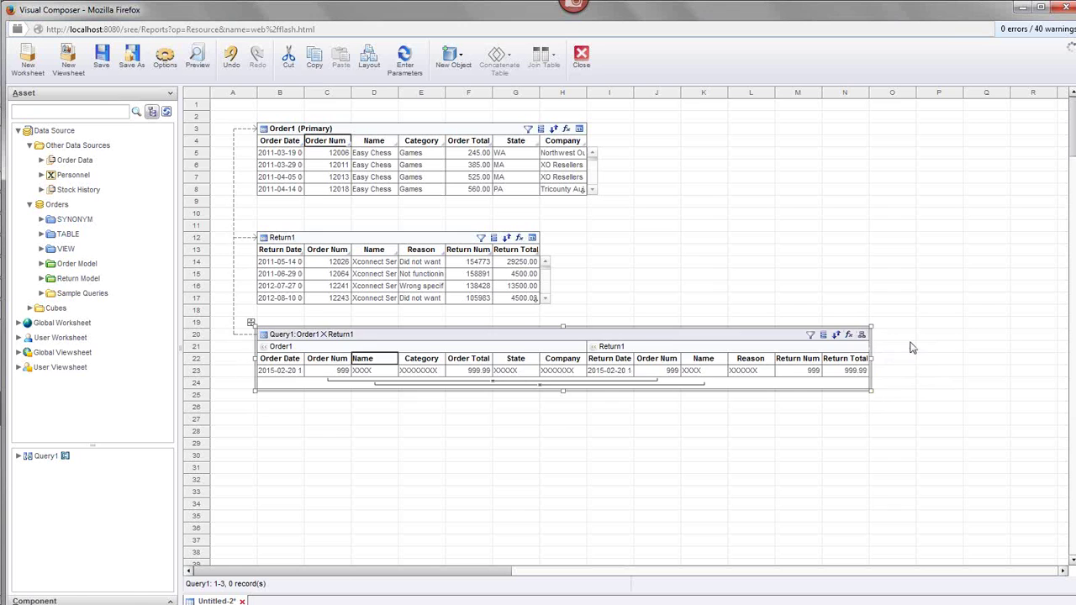
click(518, 346)
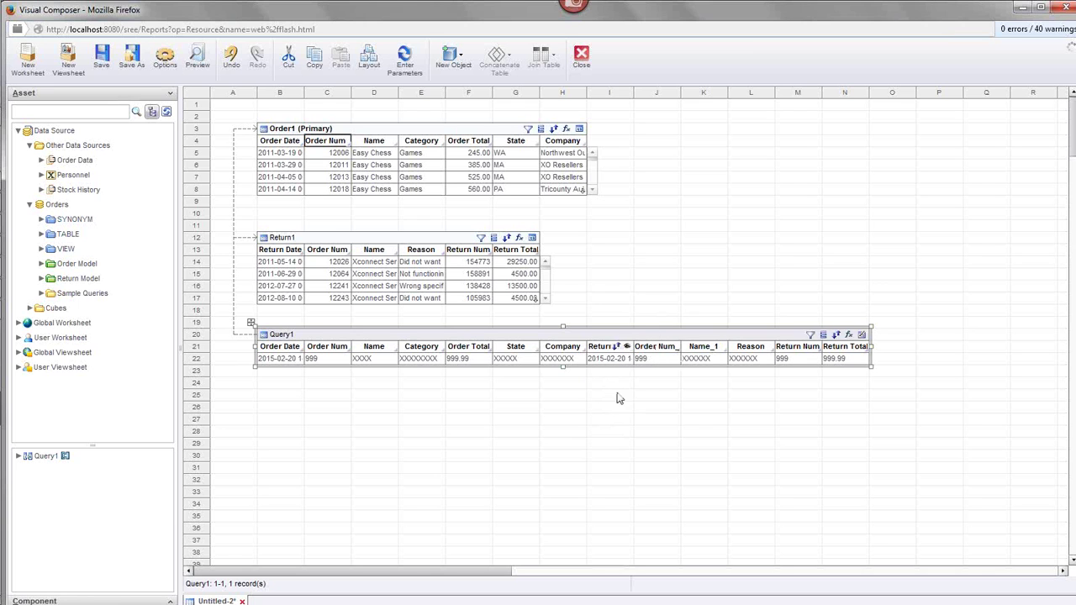
click(861, 335)
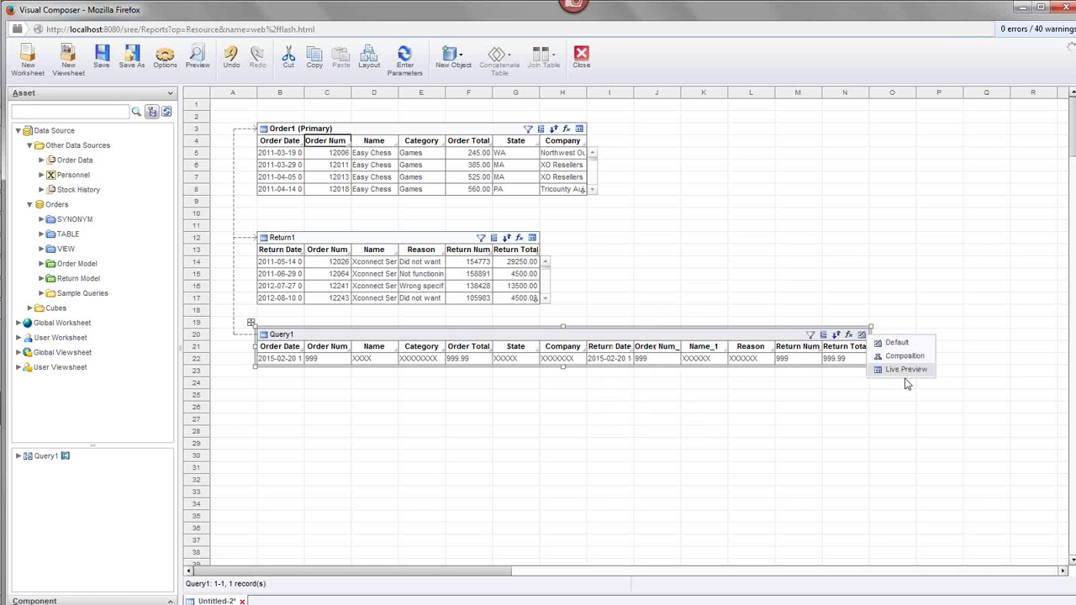
click(709, 290)
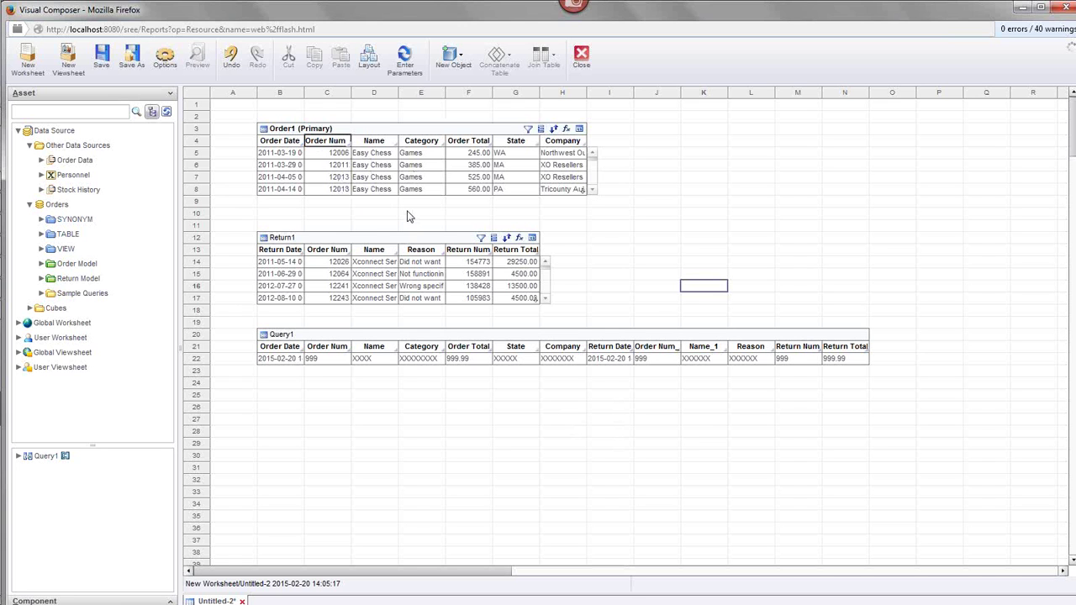
Step: Hide the duplicate Order Num and Name columns that come from the return table in the joined table
click(674, 350)
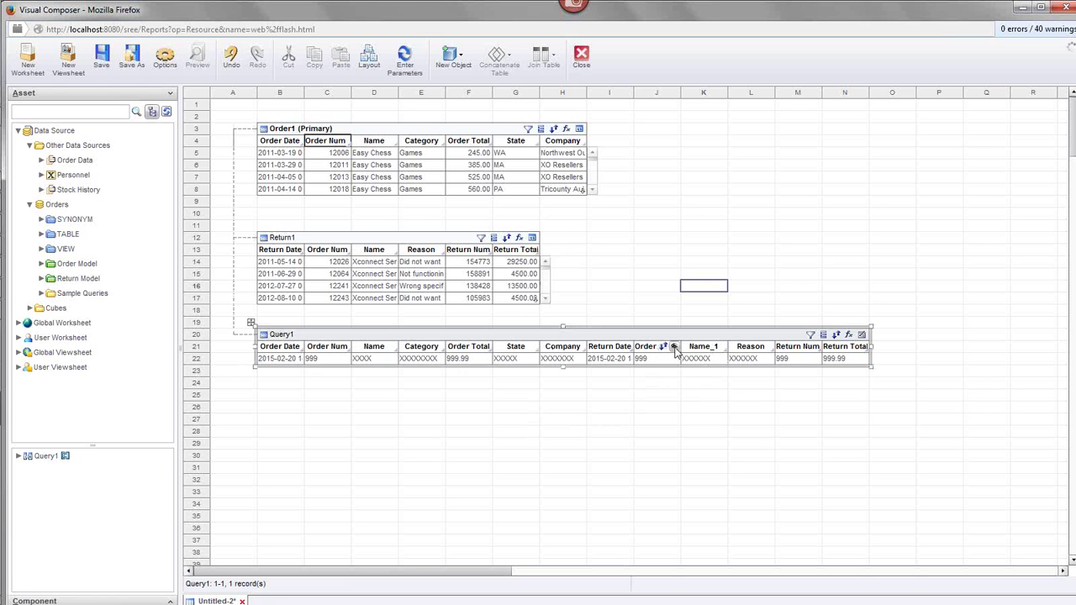
click(674, 350)
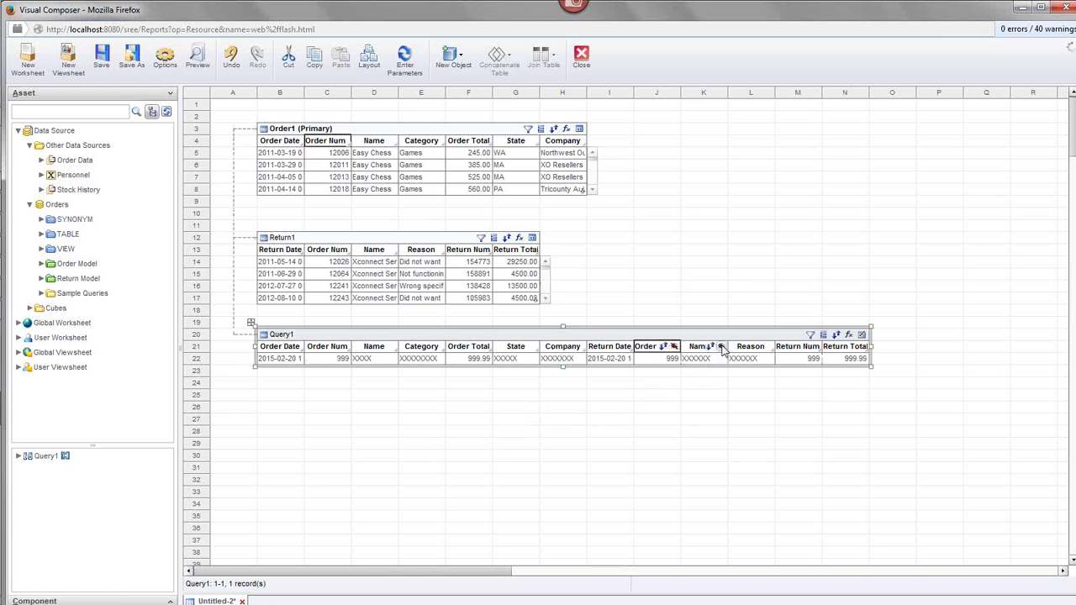
click(719, 350)
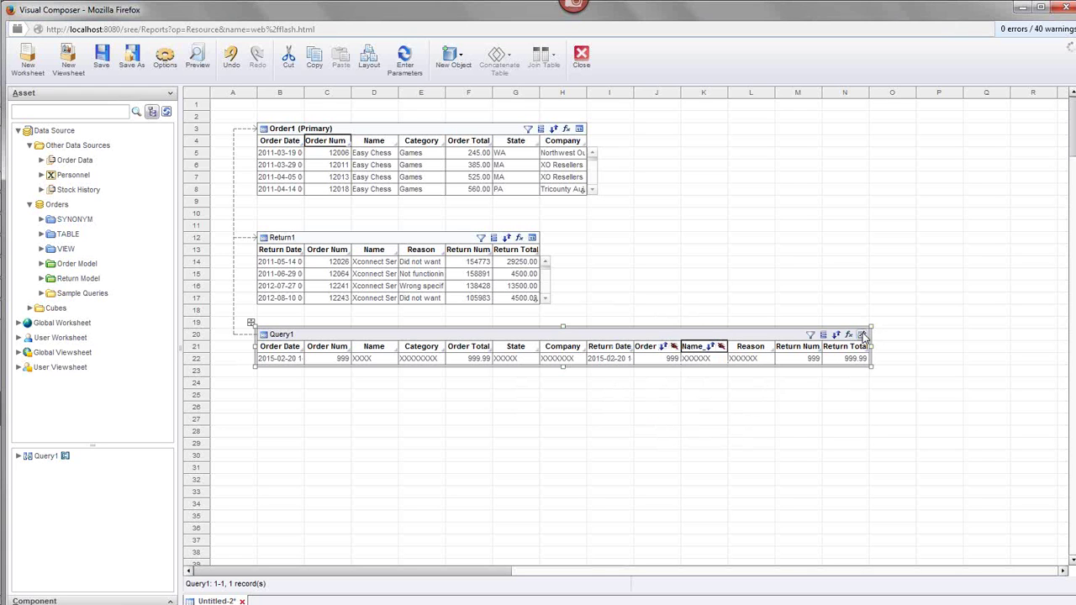
Step: Show the joined table as a live preview, extend it down to row 30, and look through its records
click(862, 335)
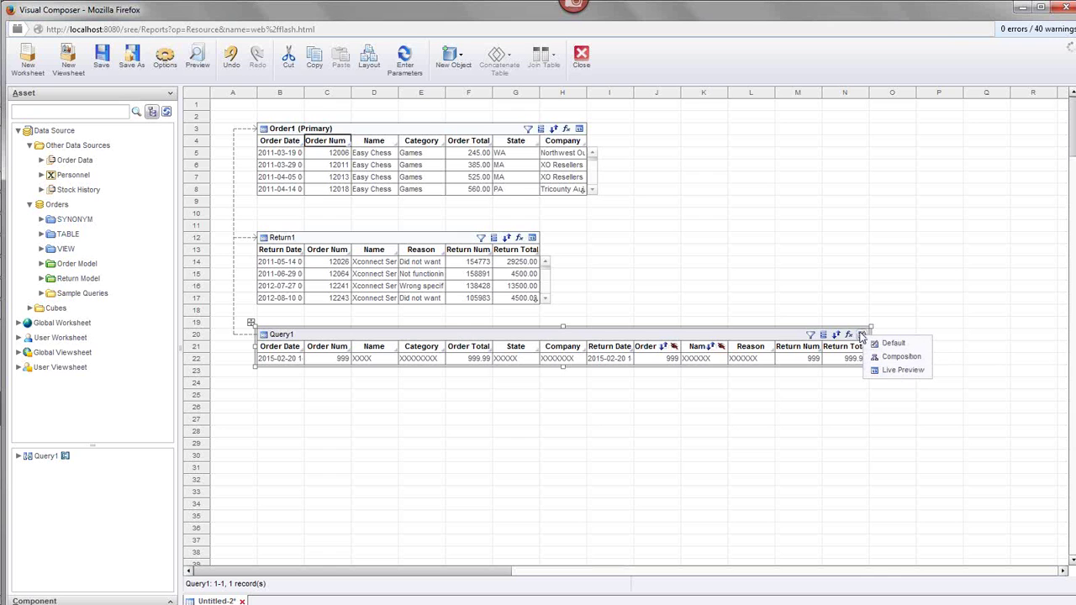
click(903, 369)
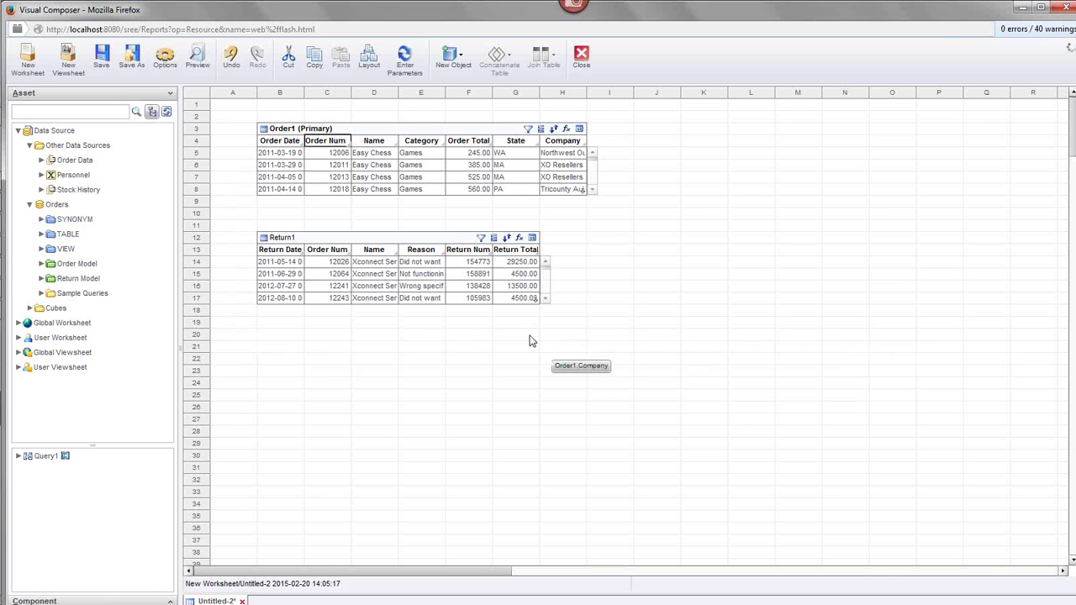
click(530, 339)
drag(516, 365, 516, 463)
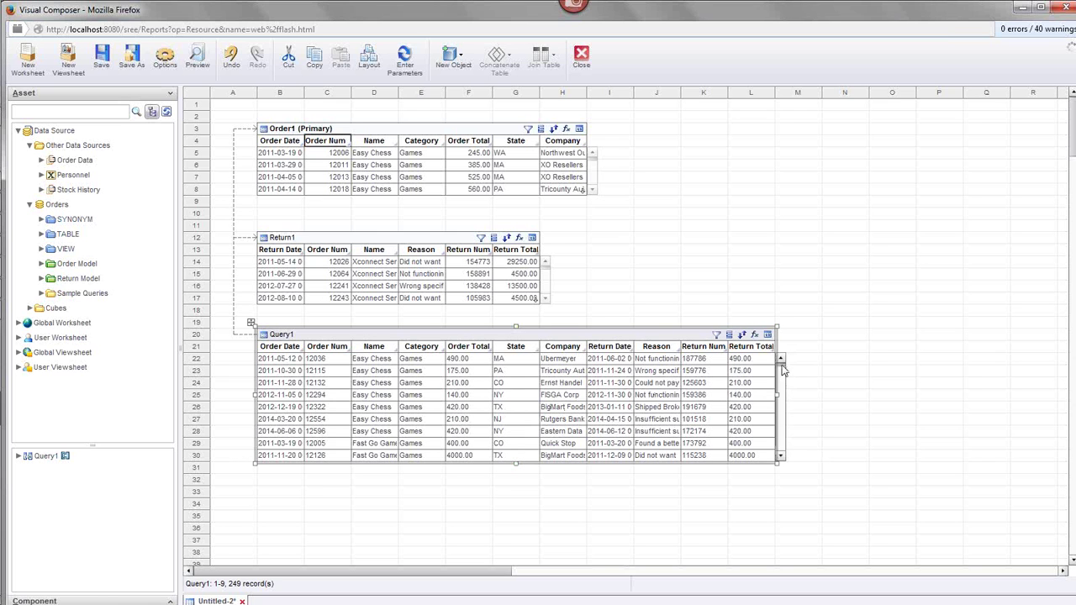
drag(782, 370, 786, 425)
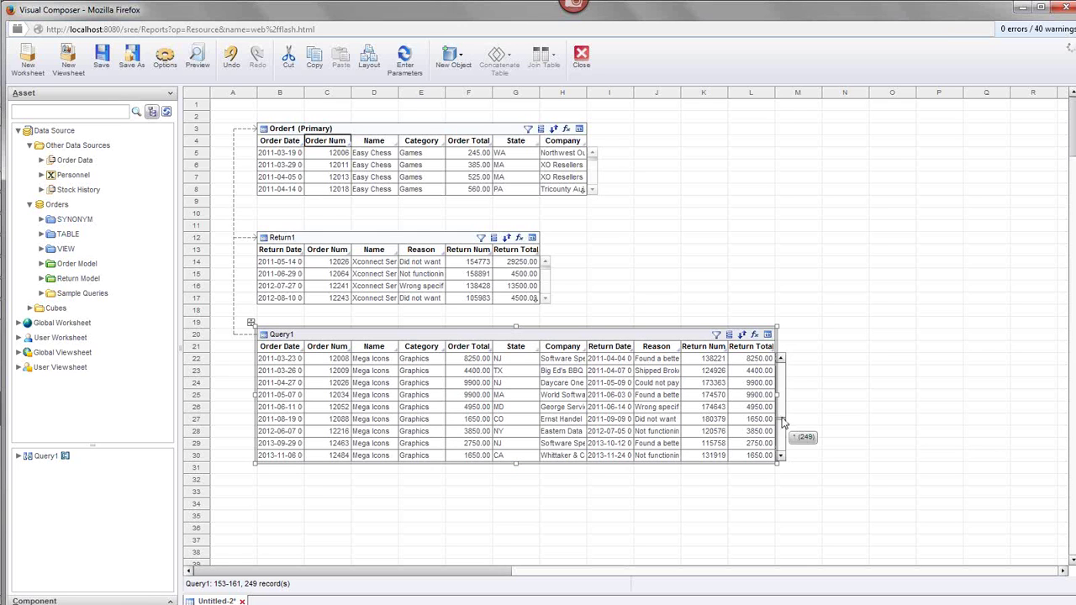
drag(782, 425, 782, 439)
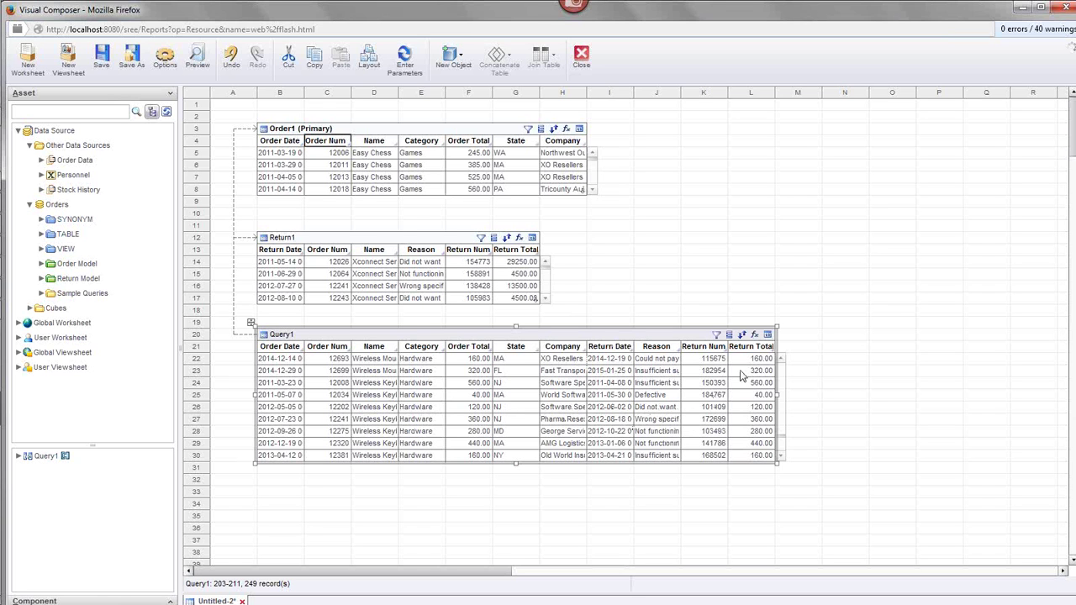
Step: Return the joined table to the composition view and include all Order1 values in both the Num and Name joins
click(767, 335)
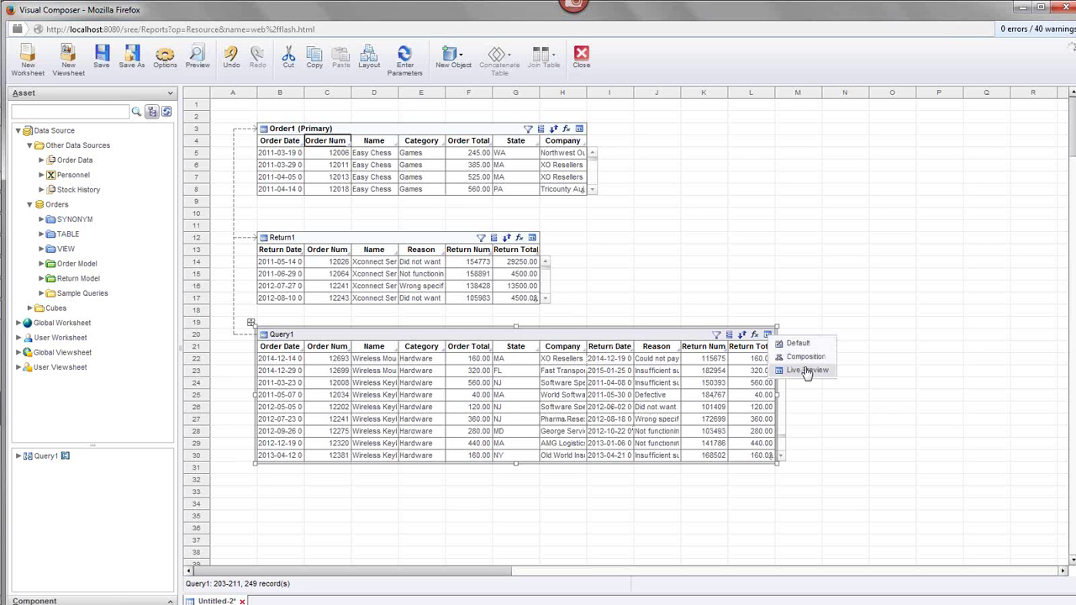
click(803, 357)
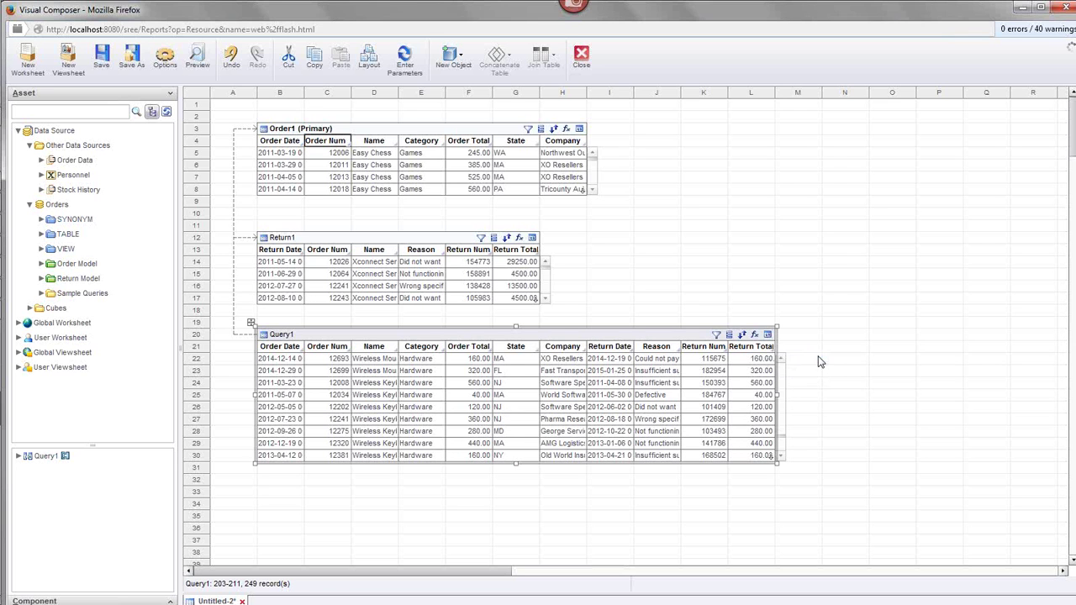
click(525, 334)
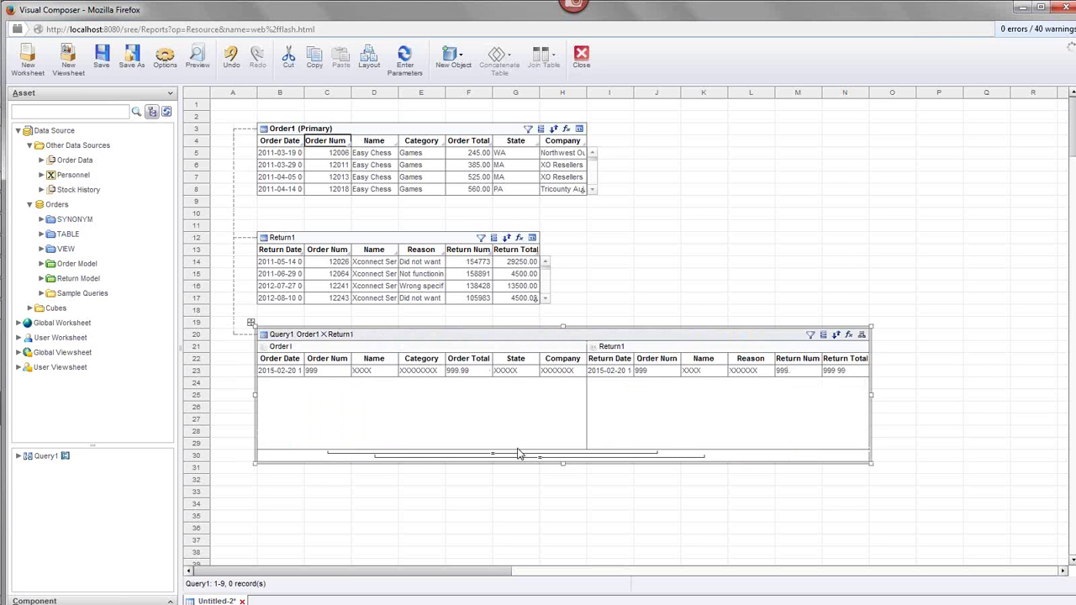
right_click(503, 336)
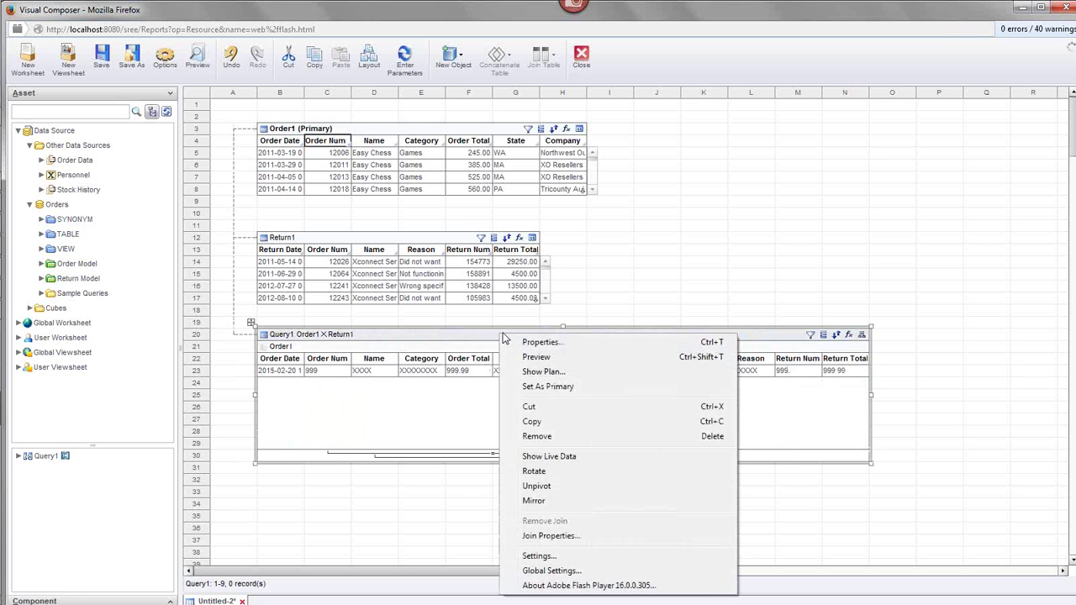
click(585, 538)
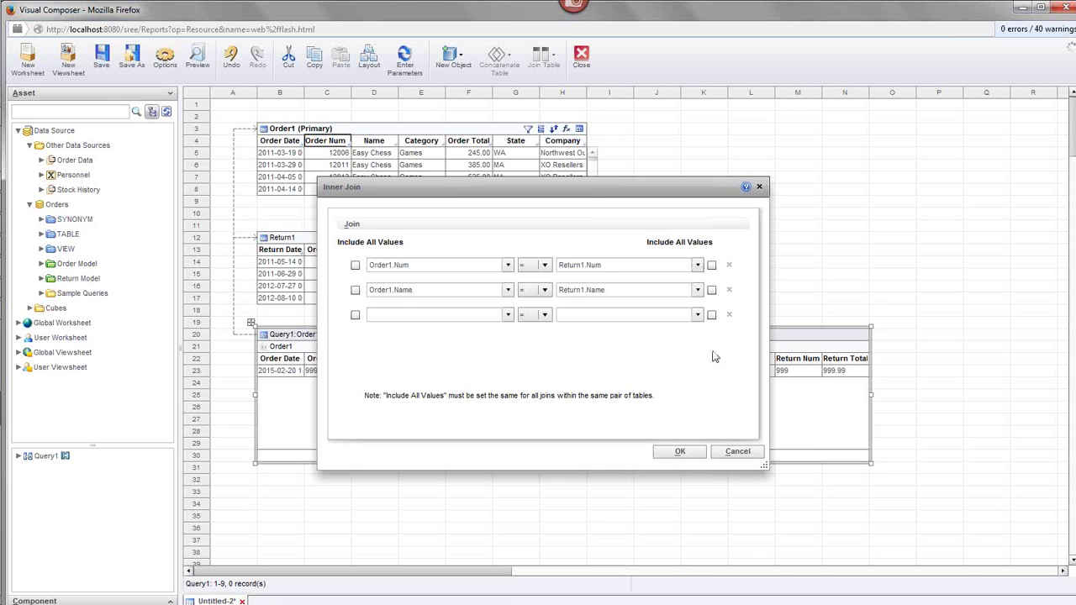
click(355, 265)
click(356, 290)
drag(408, 192, 484, 271)
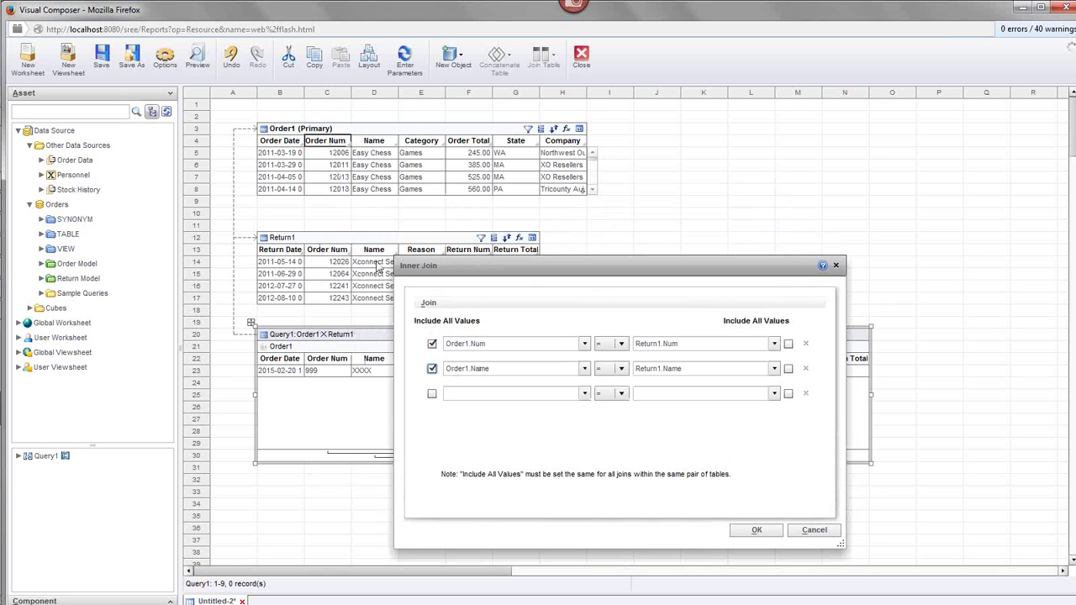
click(760, 531)
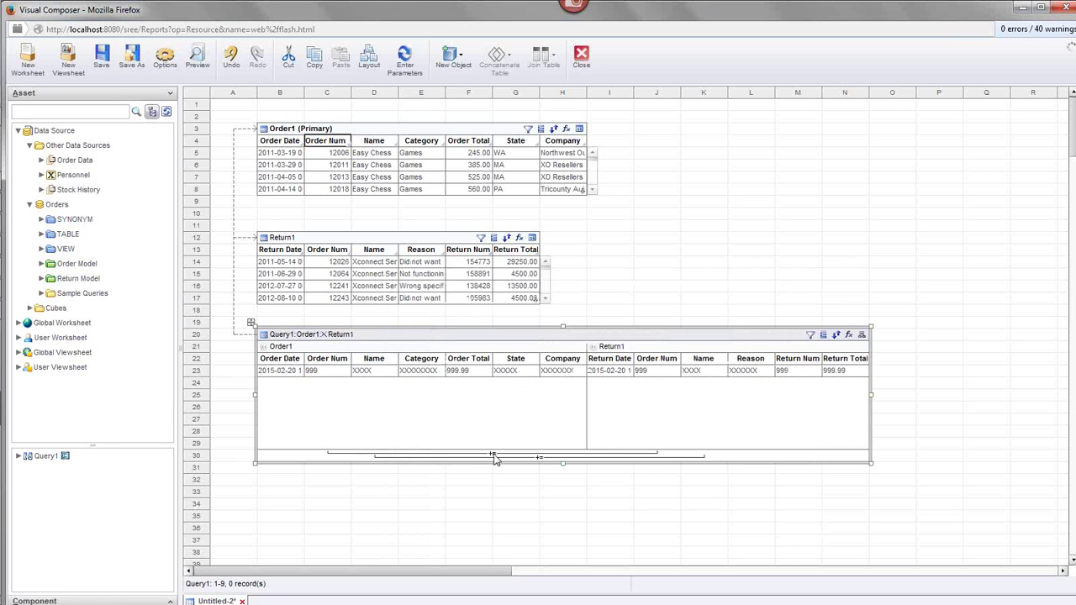
Step: Preview the joined table's full data, and close the preview
click(586, 339)
right_click(496, 340)
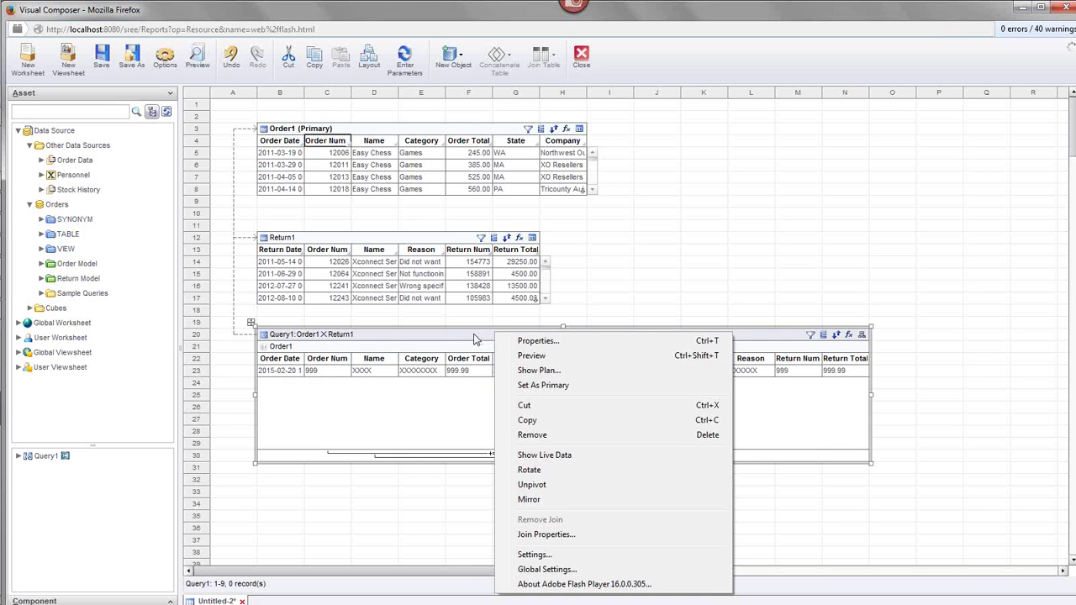
click(585, 356)
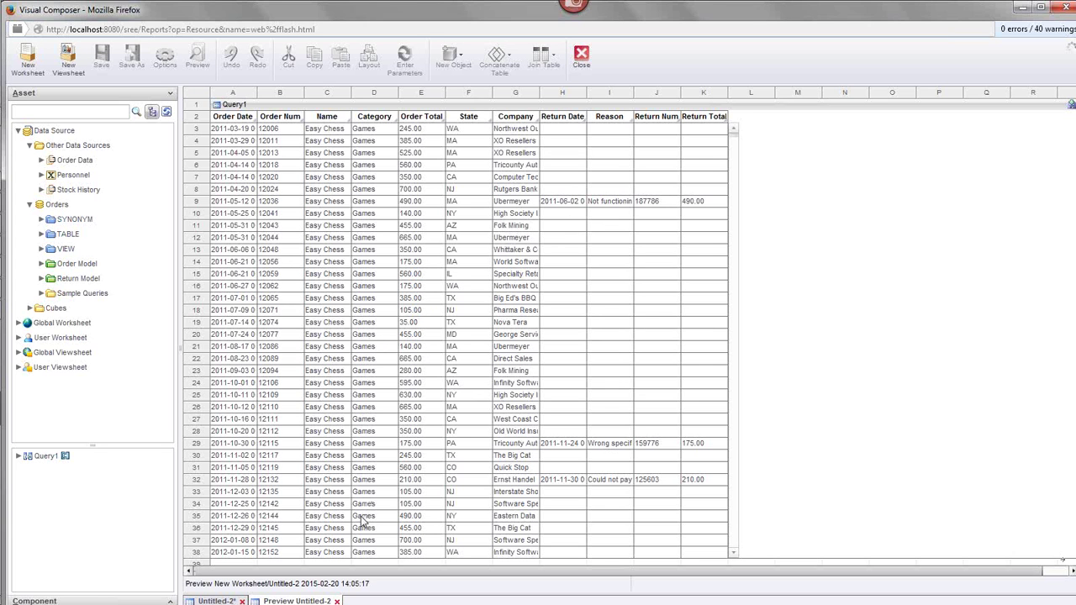
click(337, 601)
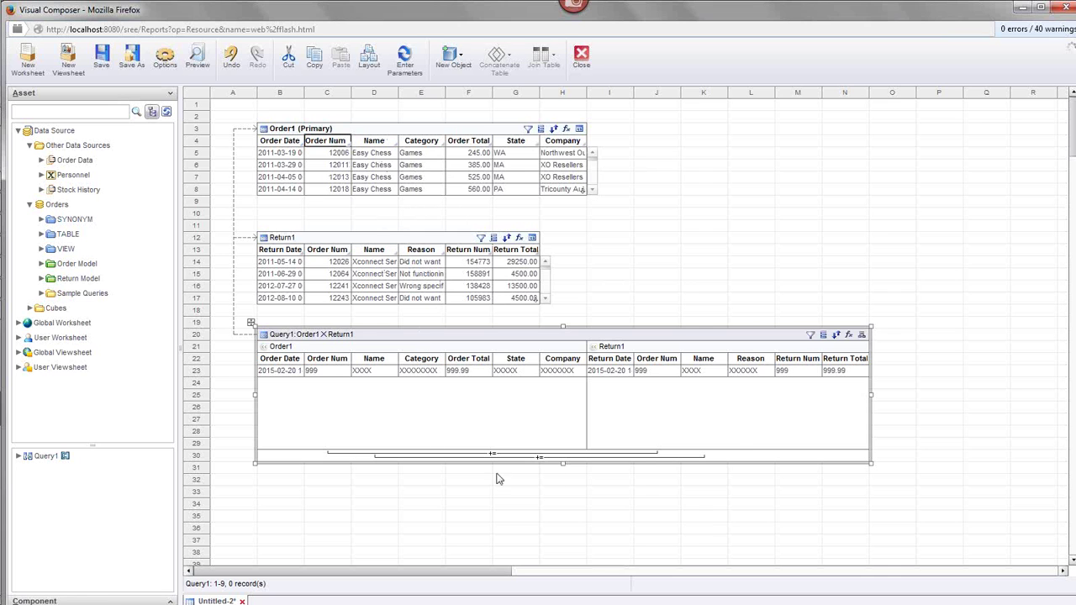
drag(742, 509, 337, 111)
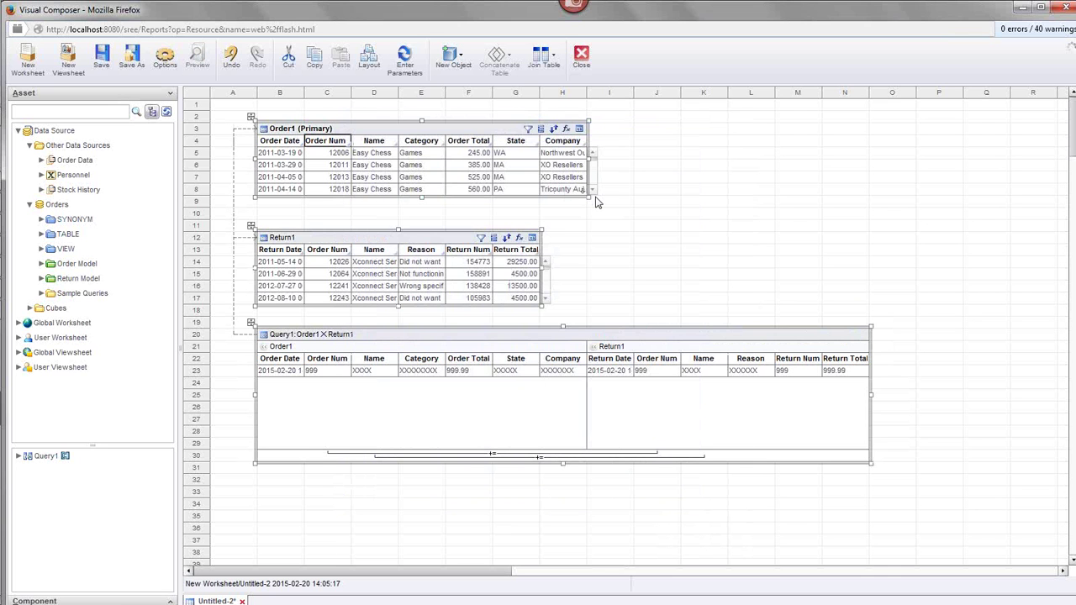
key(Delete)
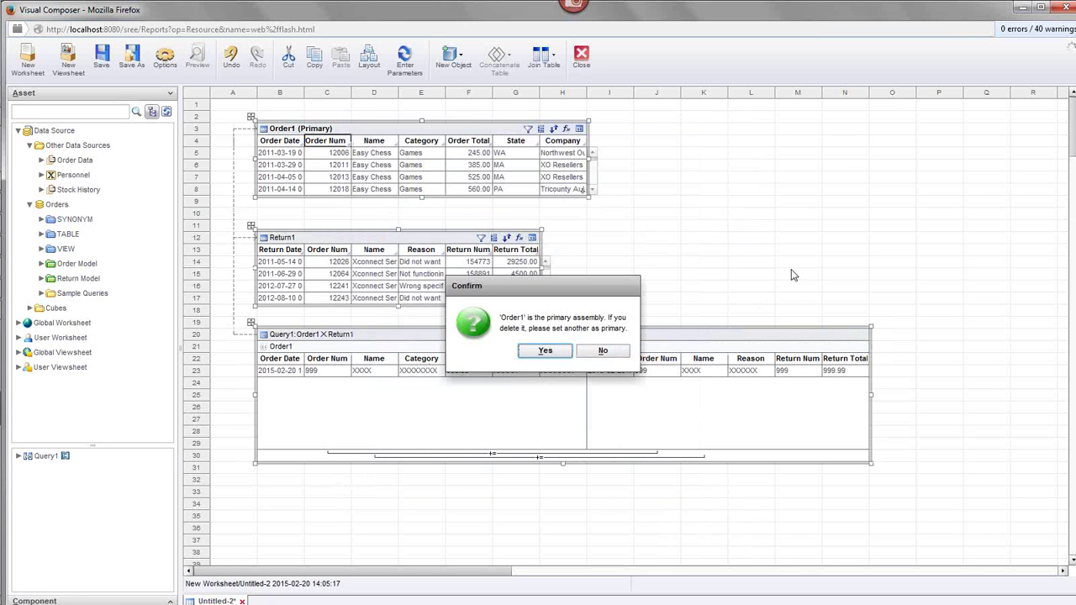
click(597, 353)
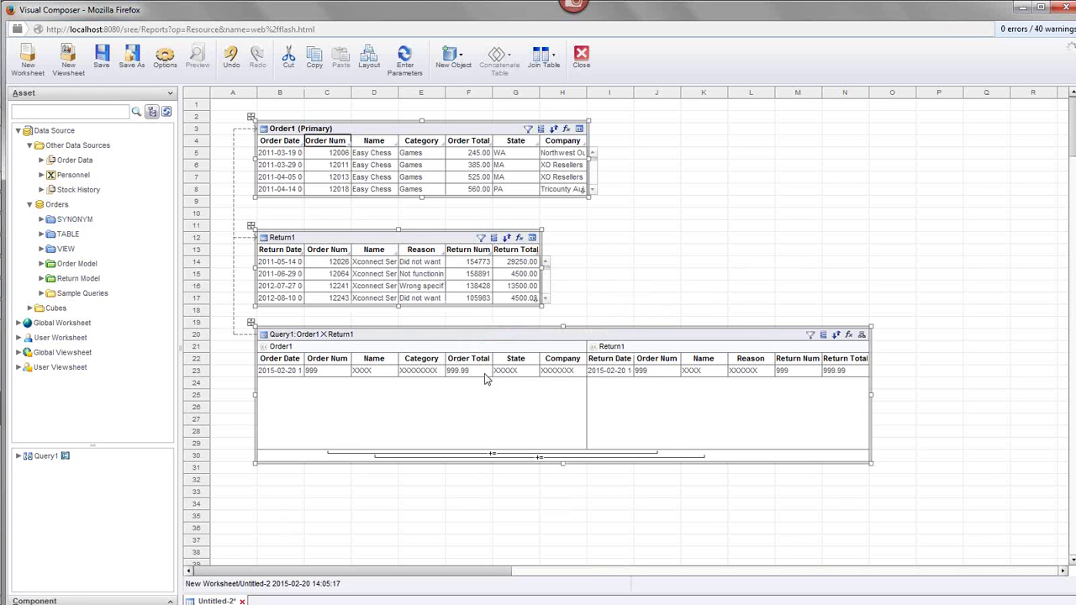
Step: Create a new worksheet and place the All Data query from the Order Data source in it, starting at cell C4
click(28, 66)
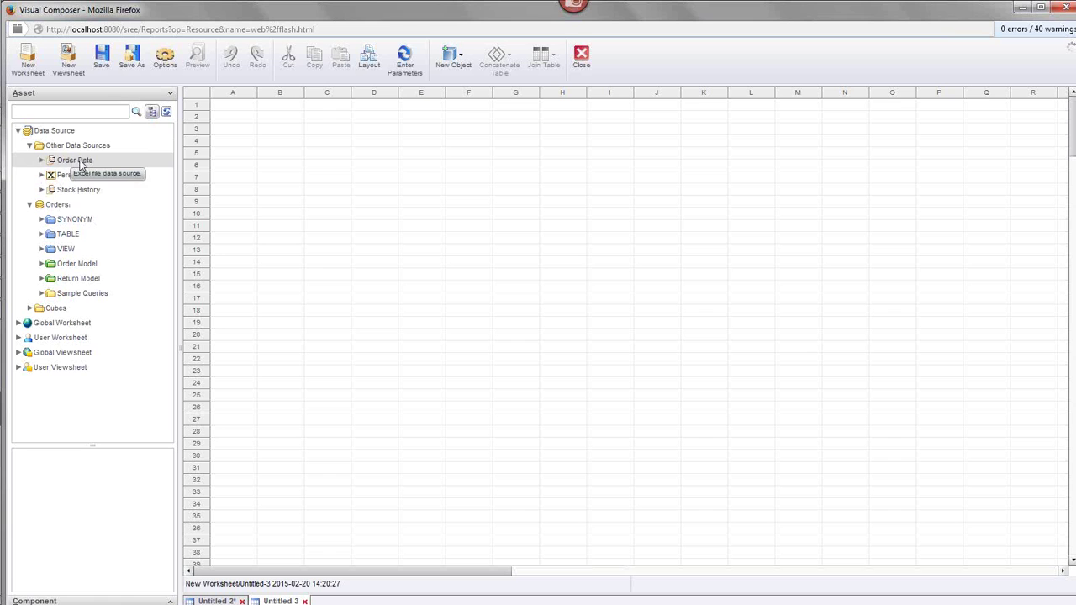
click(41, 159)
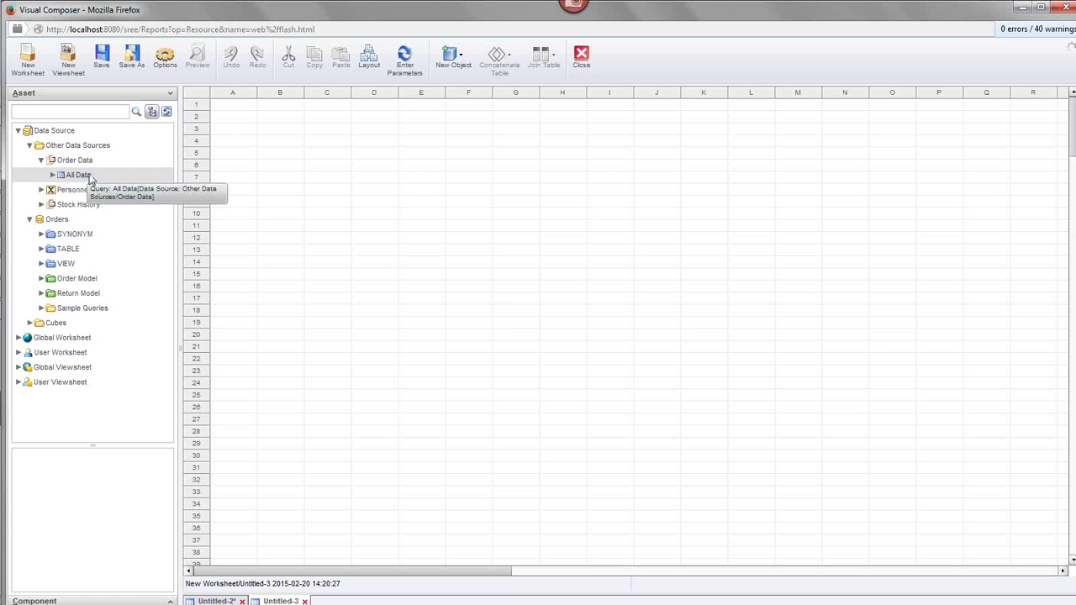
drag(60, 179, 327, 134)
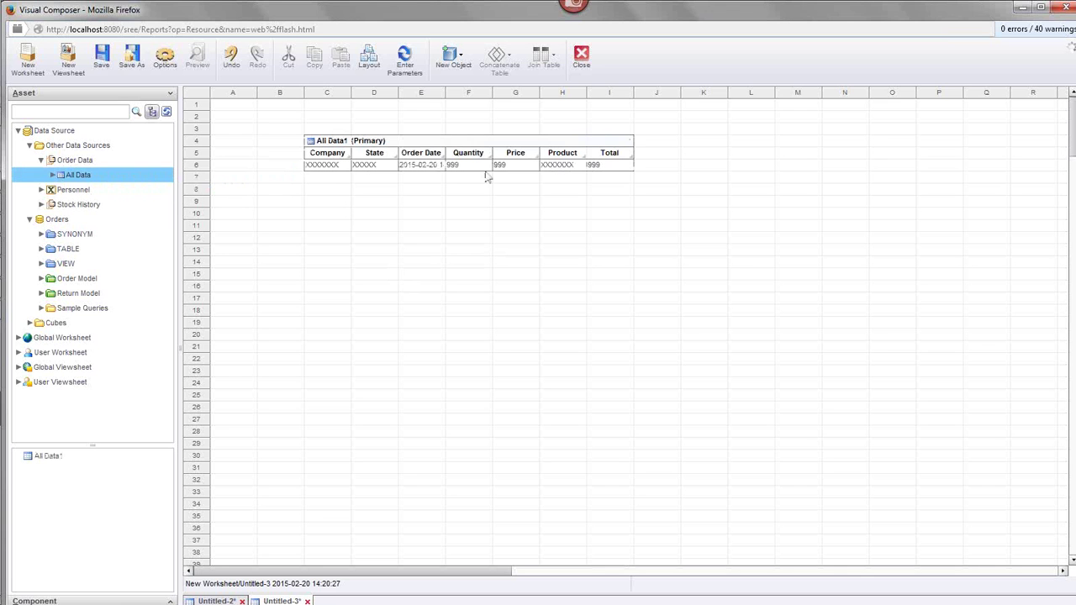
Step: Show live data in the All Data table and extend the table down to row 14
mouse_move(484, 145)
click(77, 176)
click(623, 146)
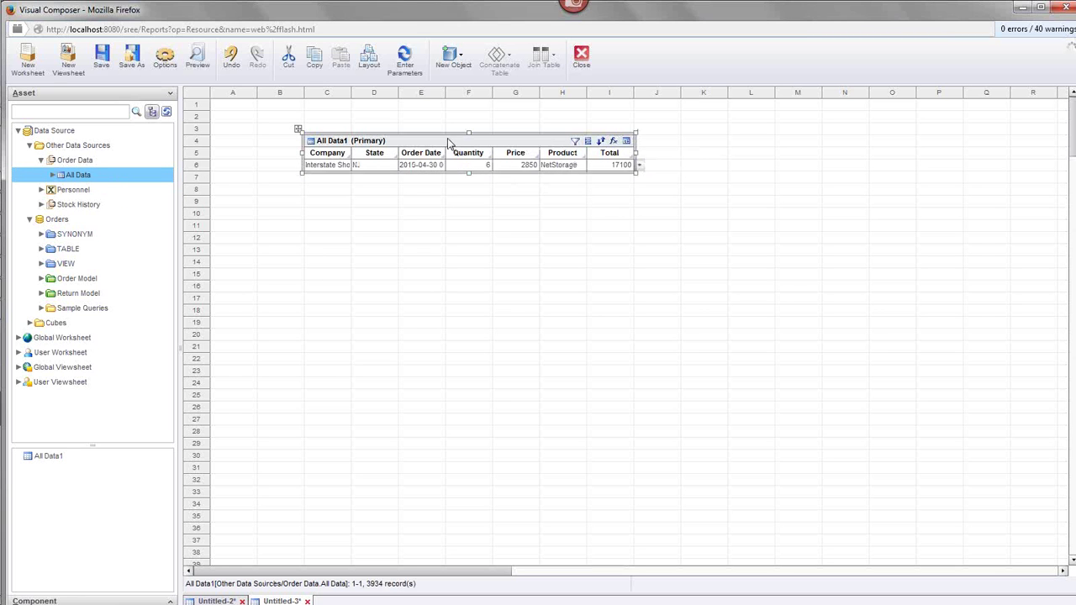
drag(470, 173, 463, 233)
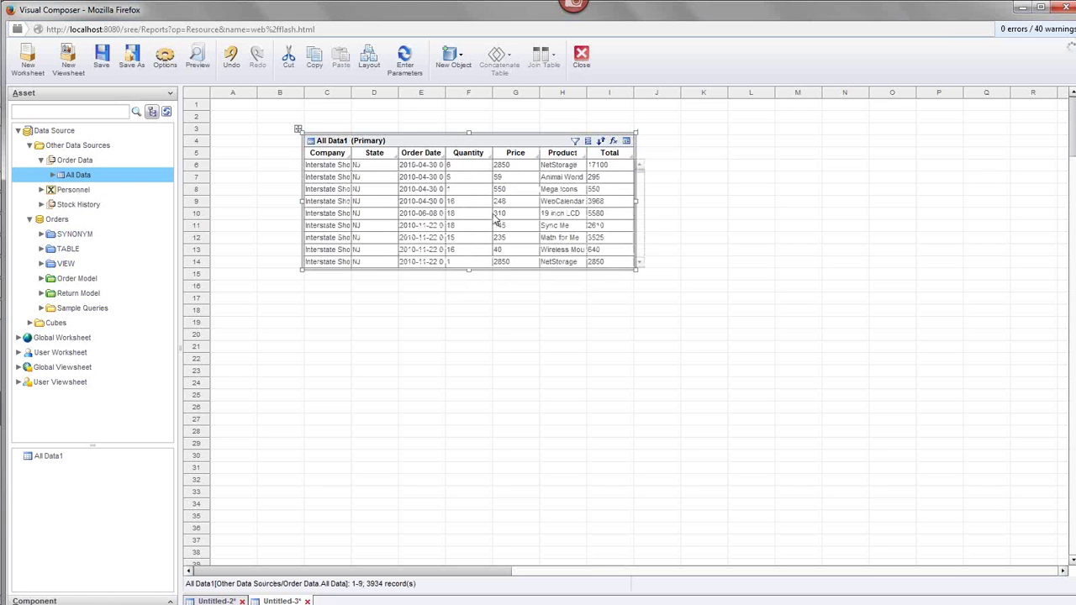
Step: Shorten the All Data table to end at row 9 and place the customers sample query from Orders below it, starting at cell C12
click(470, 270)
drag(470, 270, 474, 209)
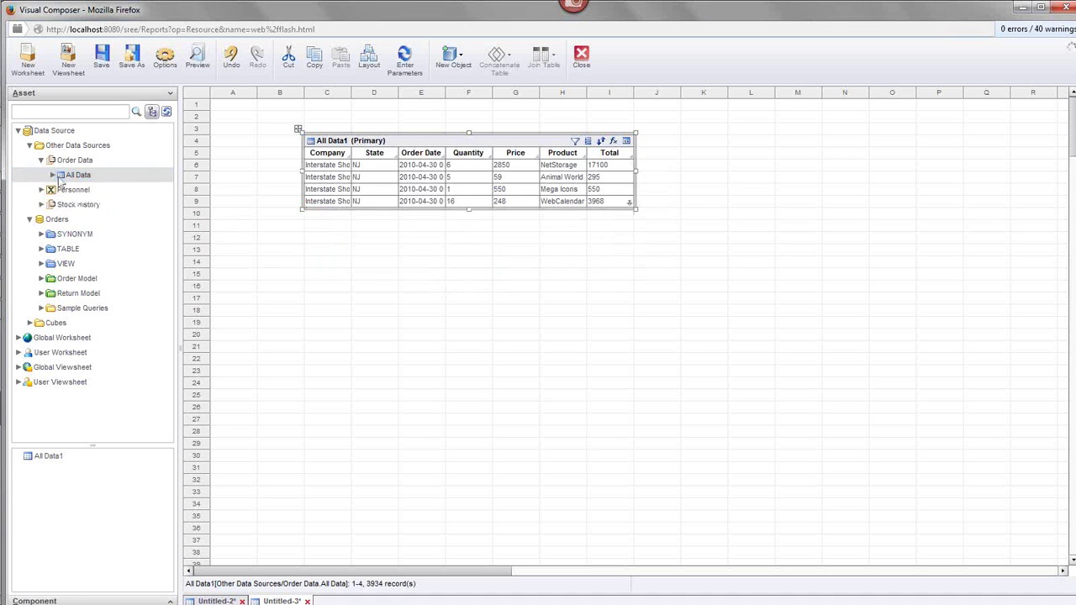
click(42, 160)
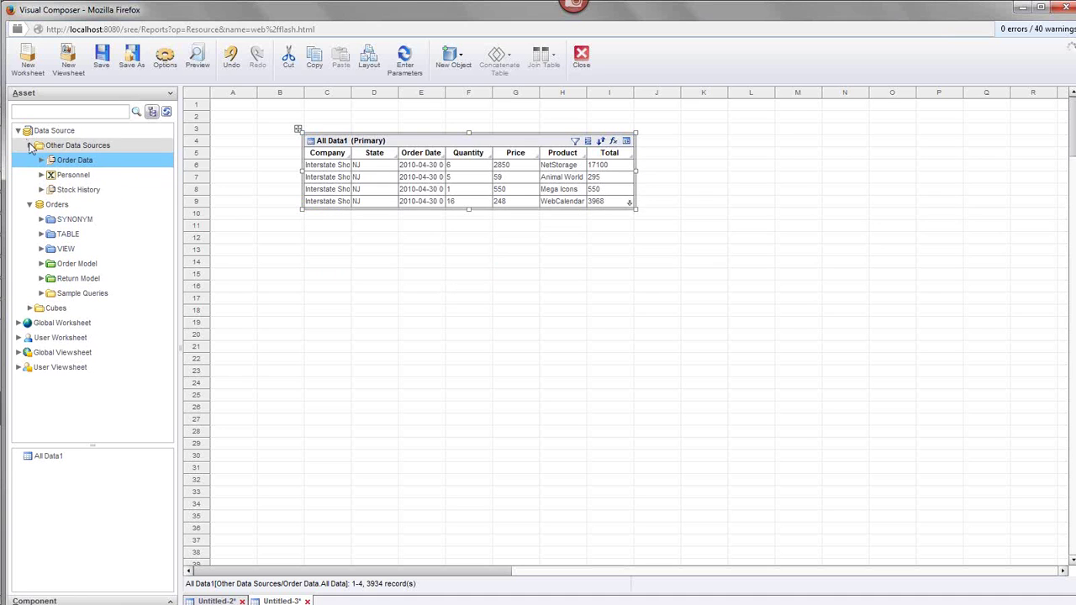
click(29, 146)
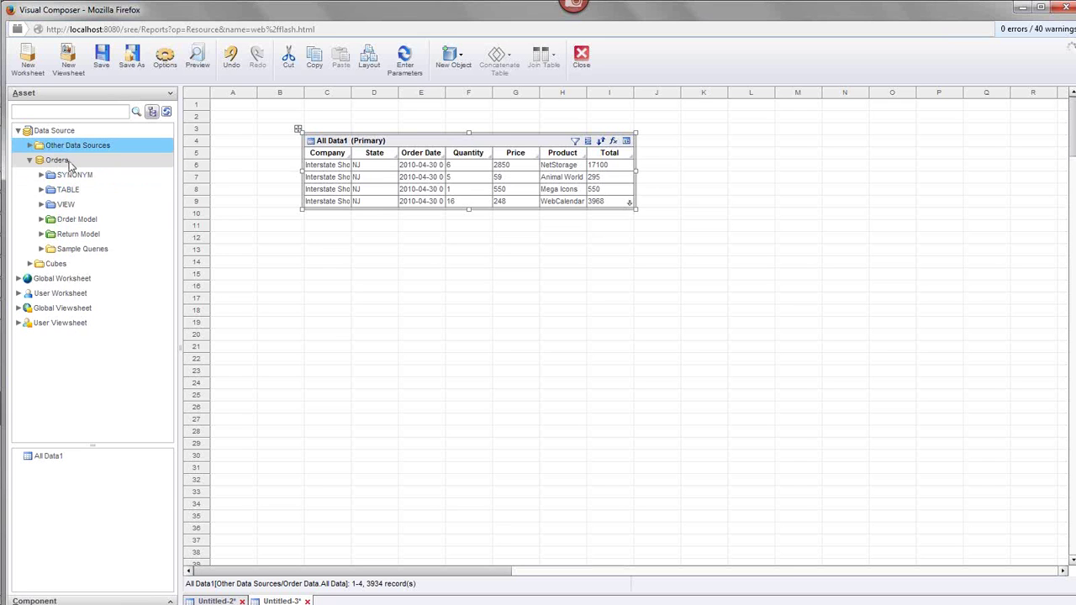
click(46, 250)
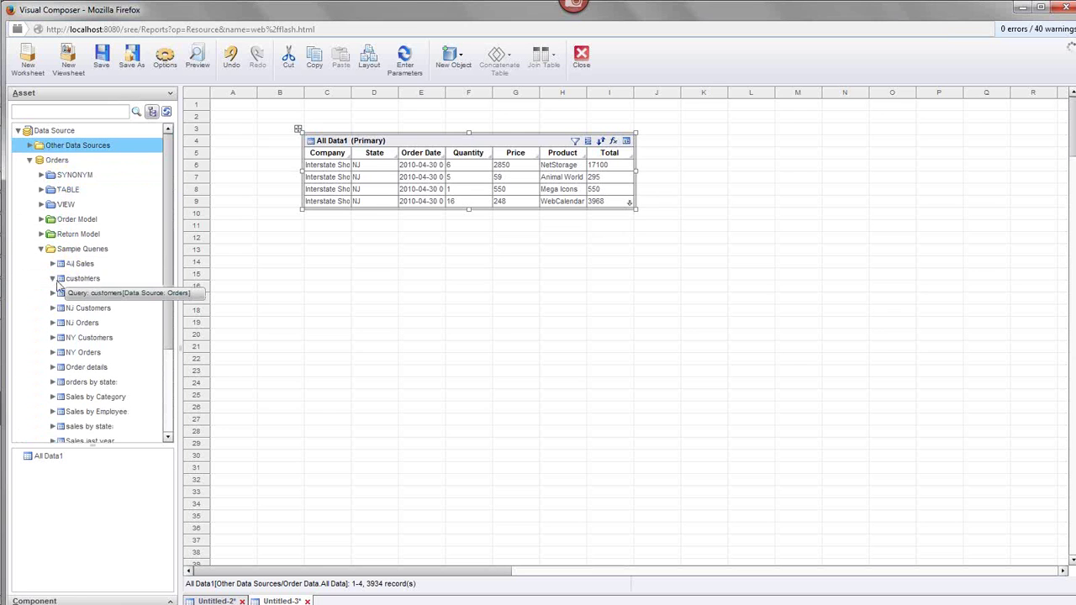
double_click(91, 280)
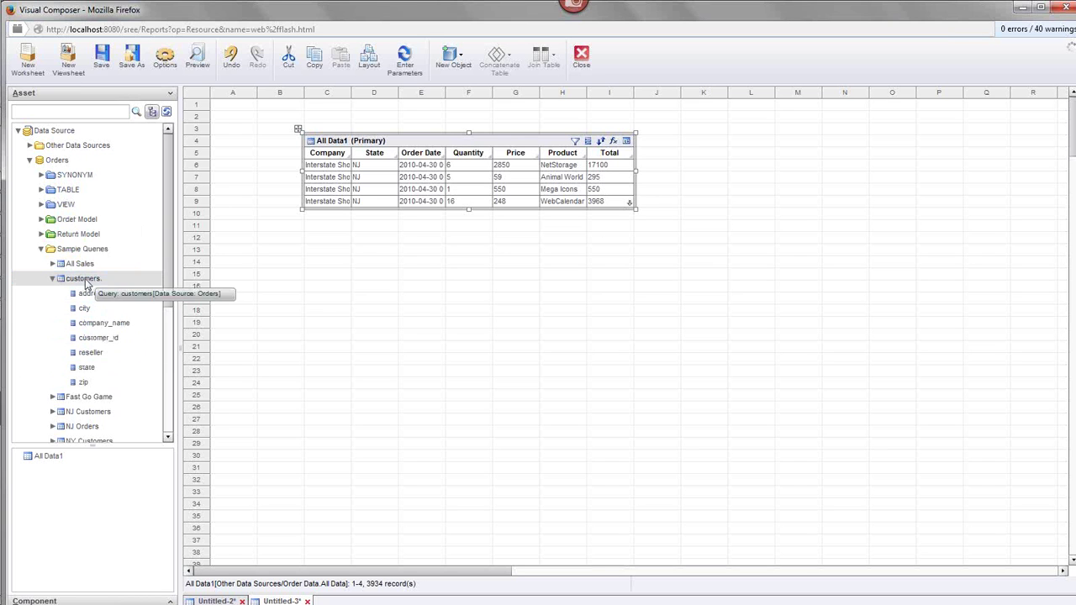
drag(84, 284, 329, 238)
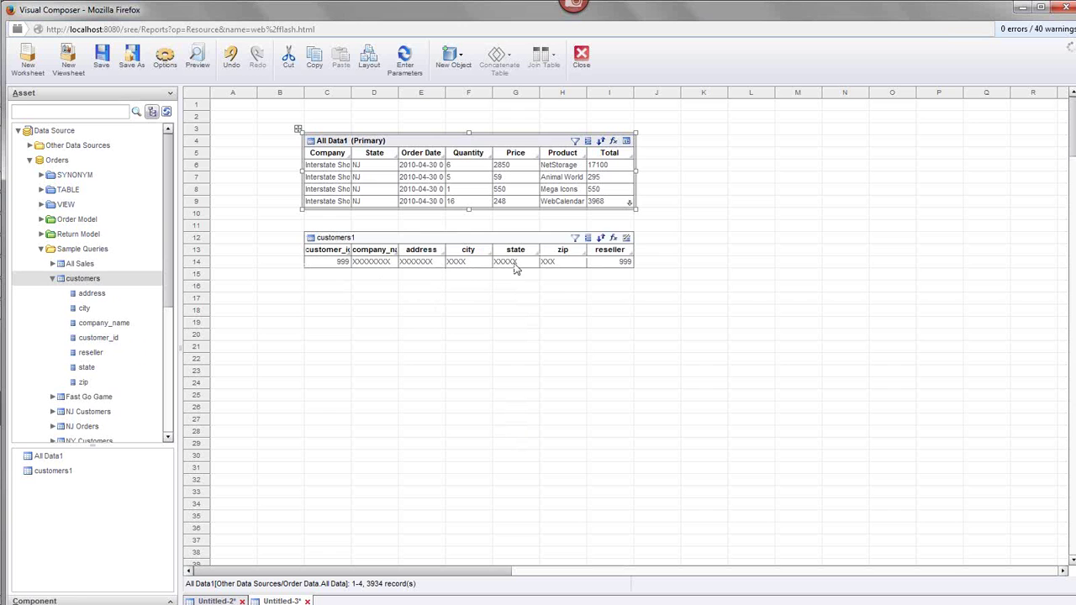
Step: Show live data in the customers table and extend the table down to row 19
click(637, 261)
click(660, 257)
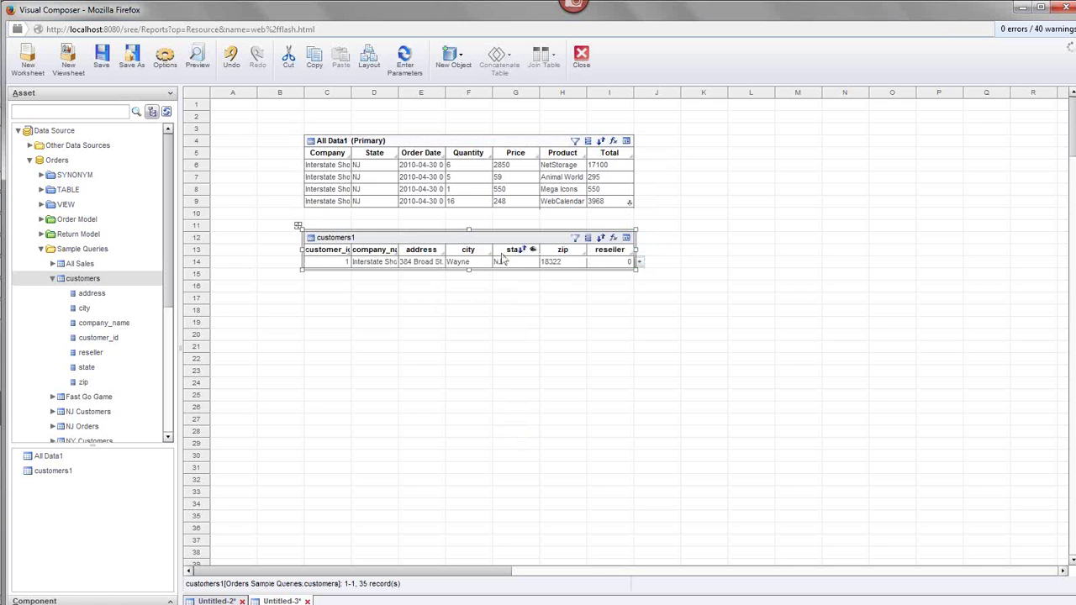
drag(468, 270, 493, 335)
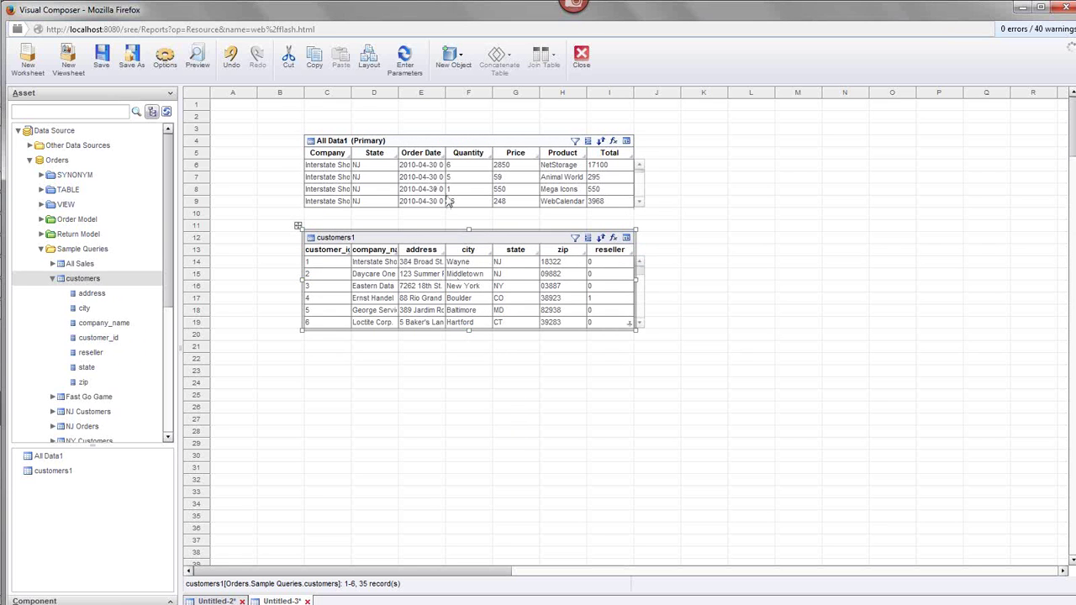
Step: Move the customers table down to start at row 15, and return it to row 12
drag(477, 242, 493, 286)
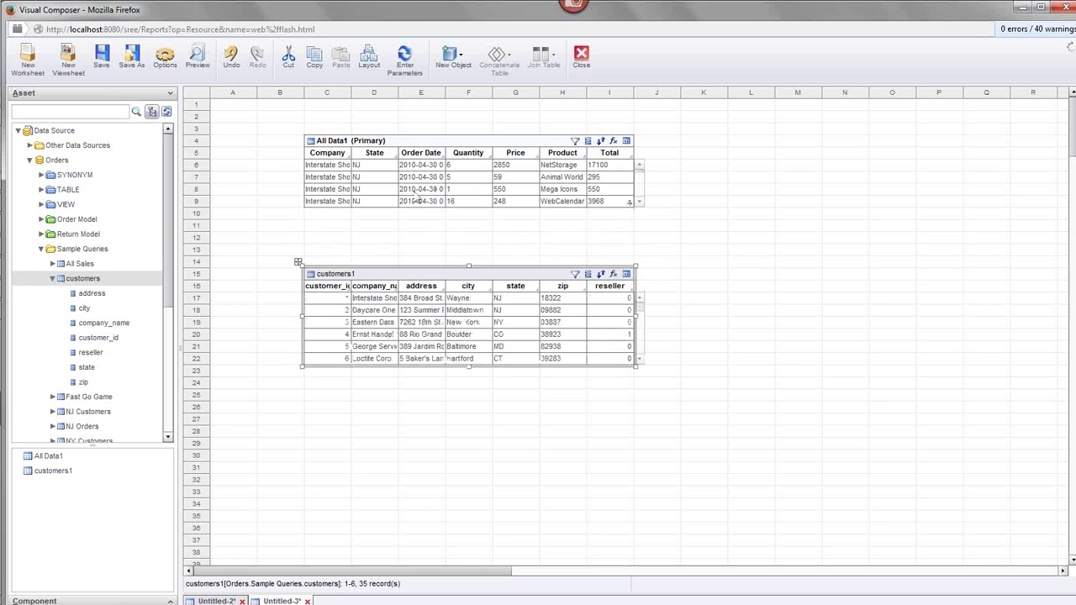
click(392, 143)
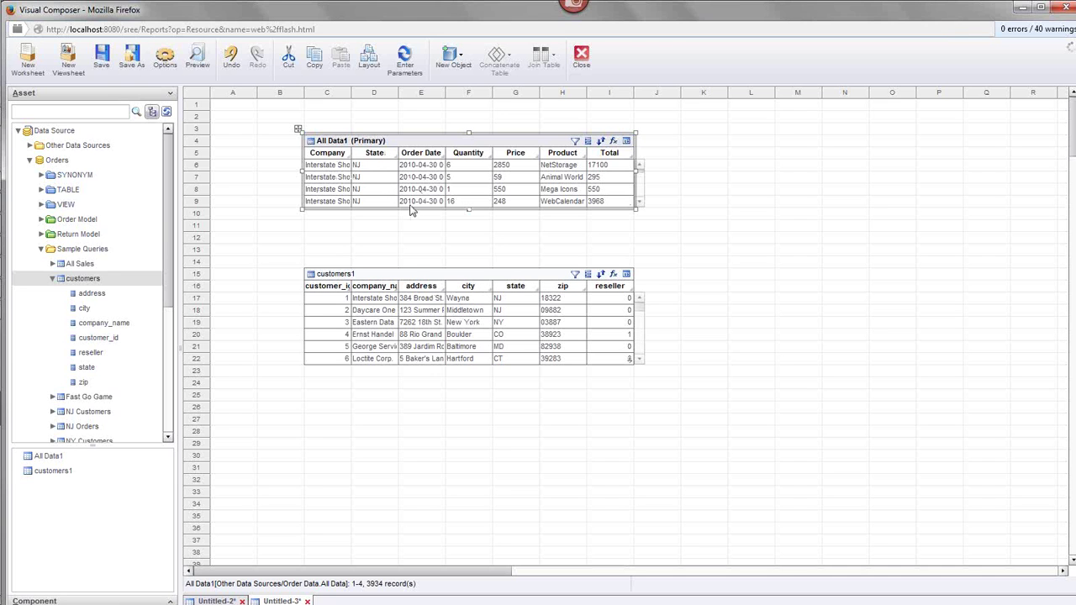
click(421, 276)
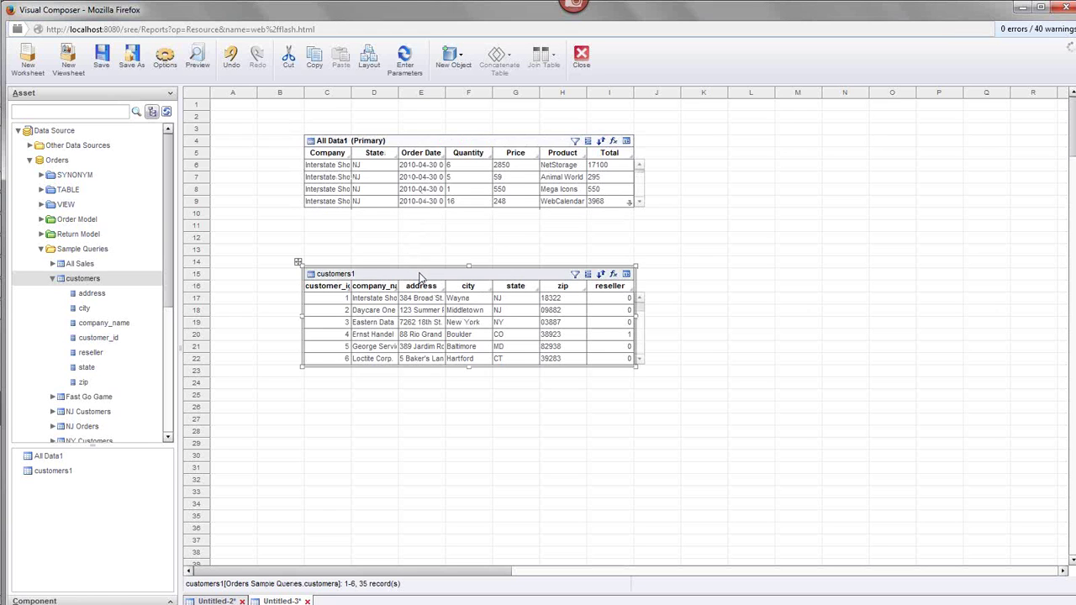
drag(420, 276, 422, 239)
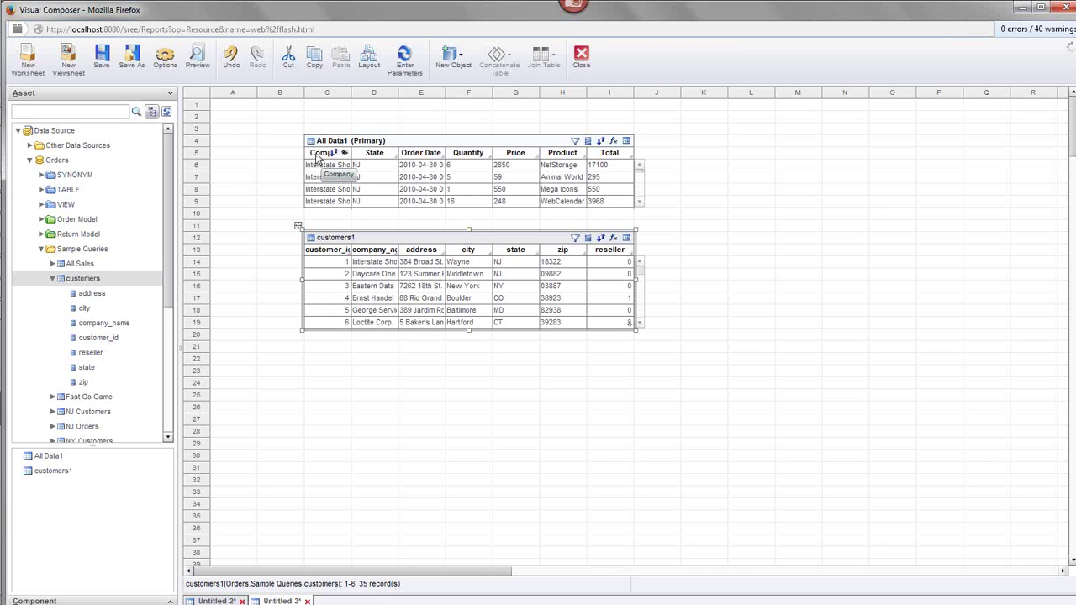
drag(315, 160, 269, 226)
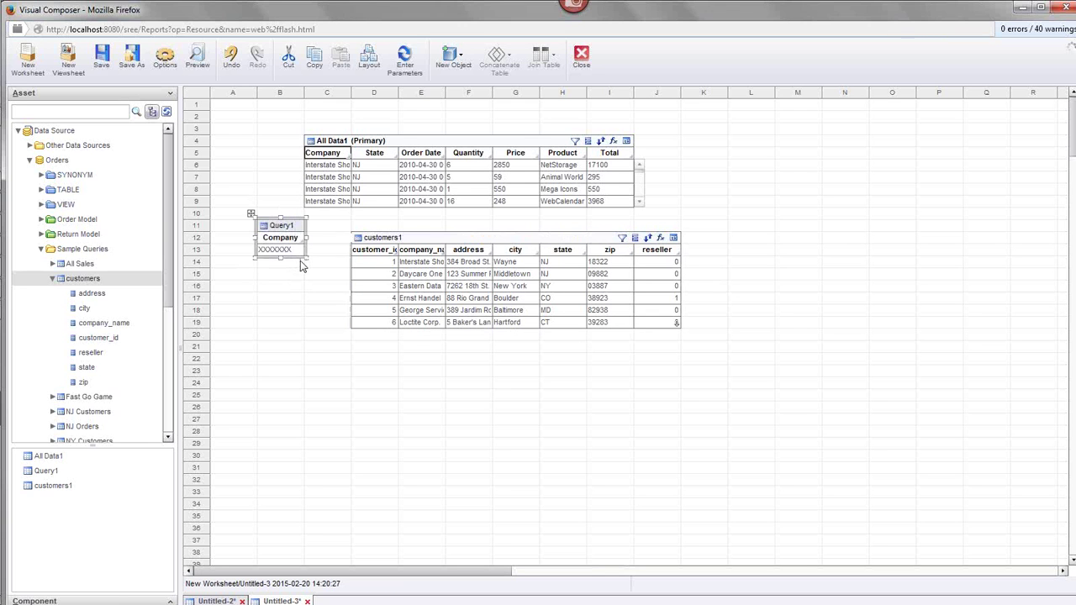
key(Delete)
click(444, 236)
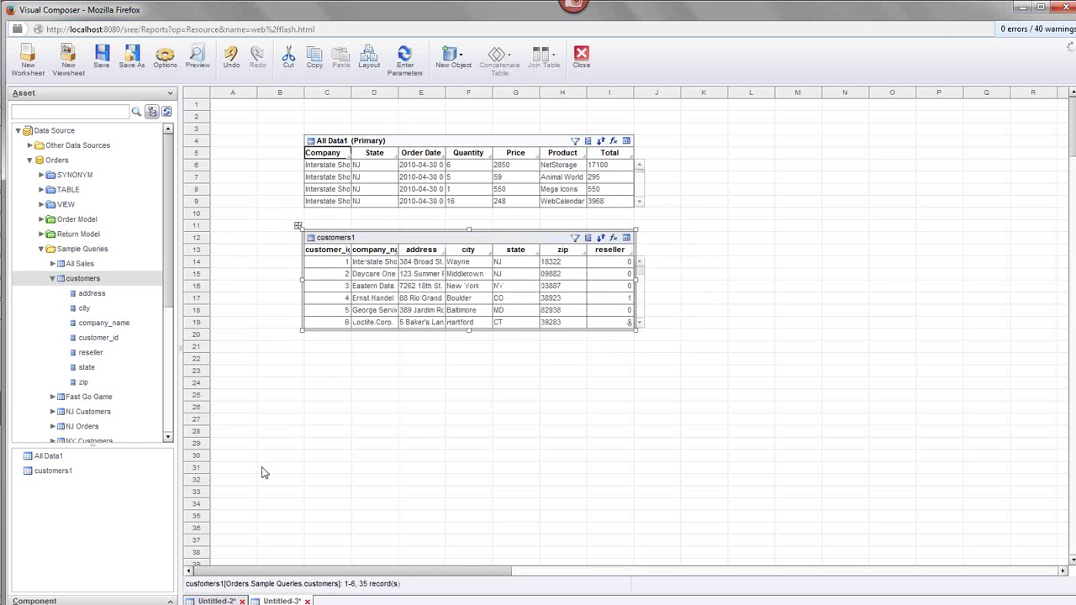
click(393, 422)
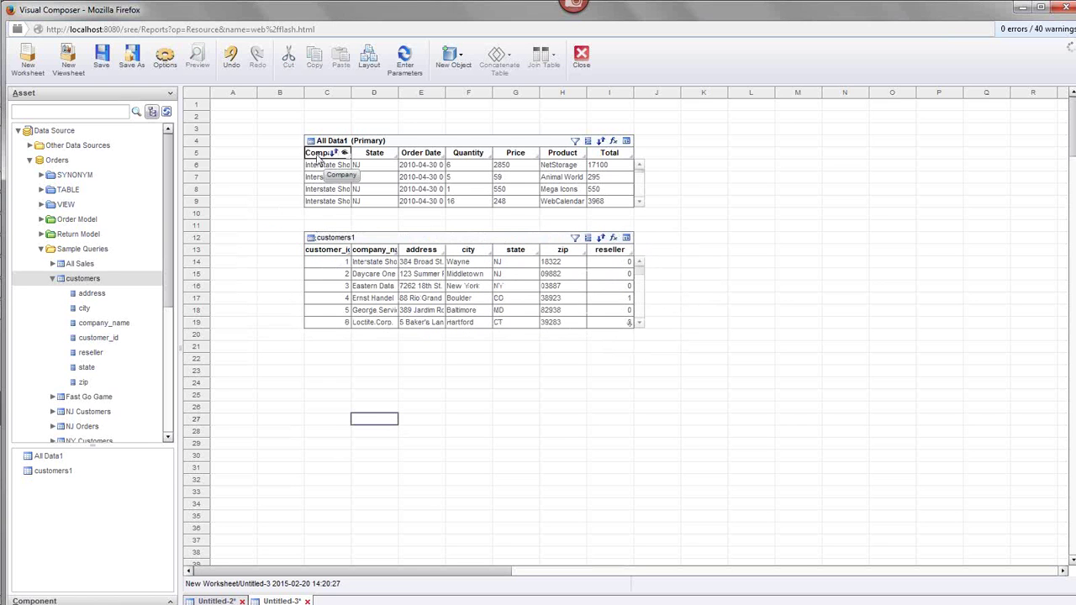
Step: Join the All Data table's Company column to the customers table's company_name column, and position the joined table at row 22
drag(318, 159, 375, 255)
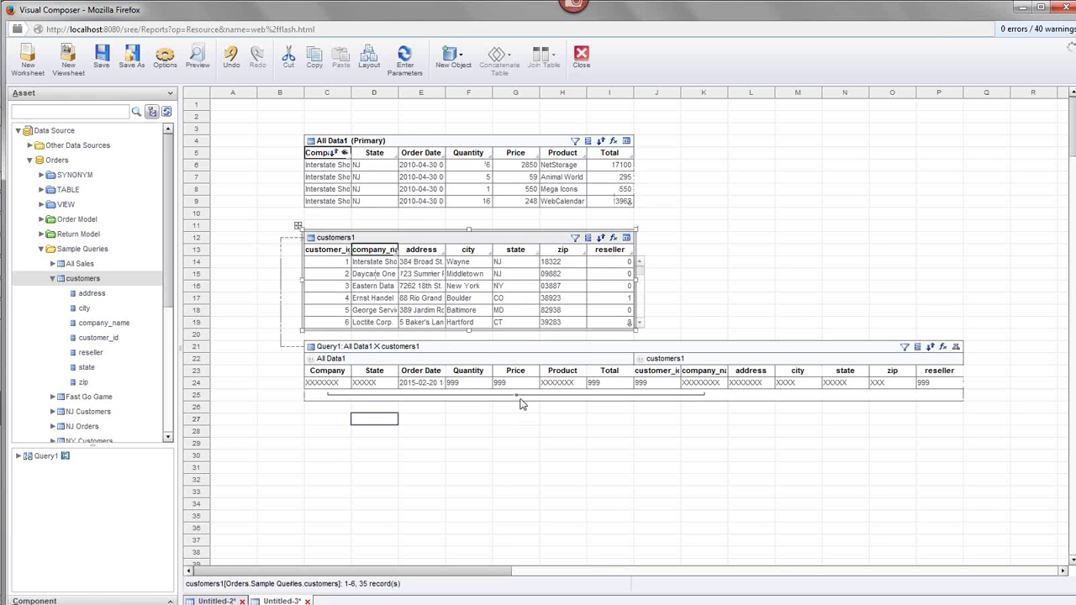
click(581, 355)
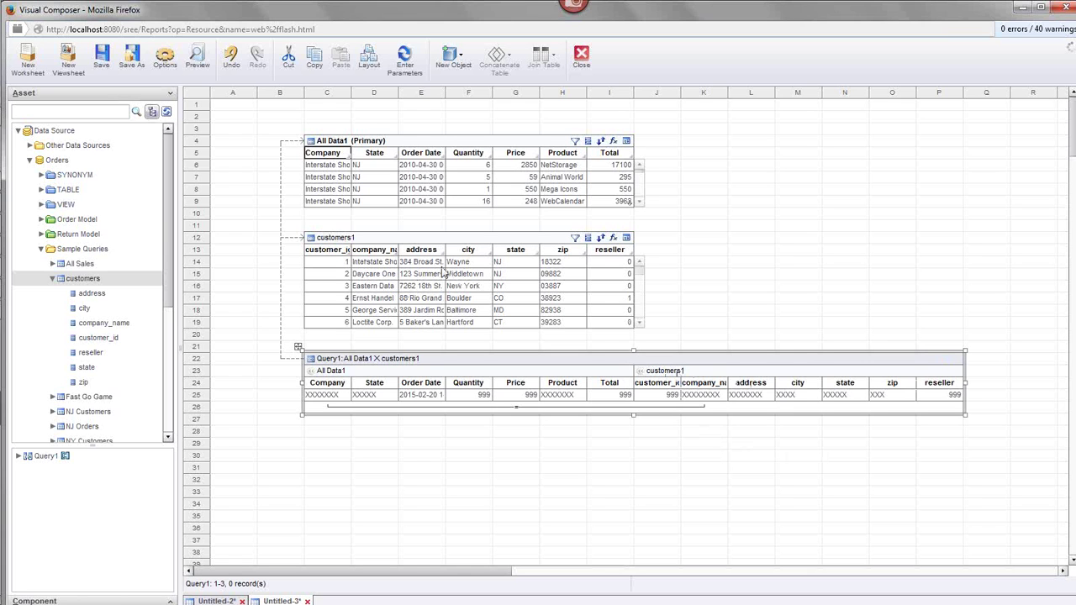
click(485, 407)
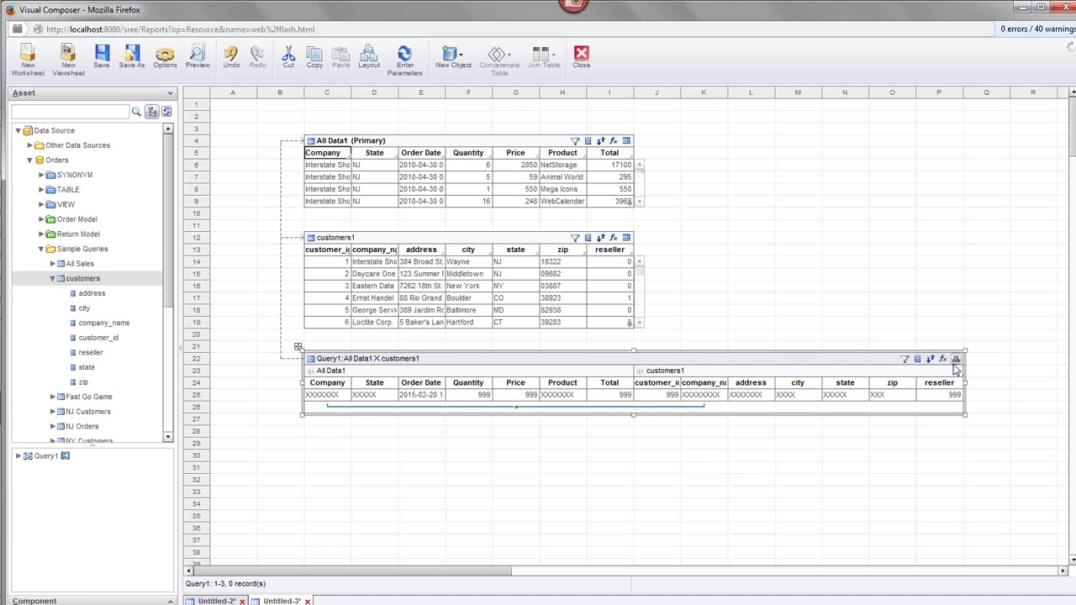
Step: Show live data in the joined table and extend it down to row 31
click(956, 359)
click(978, 400)
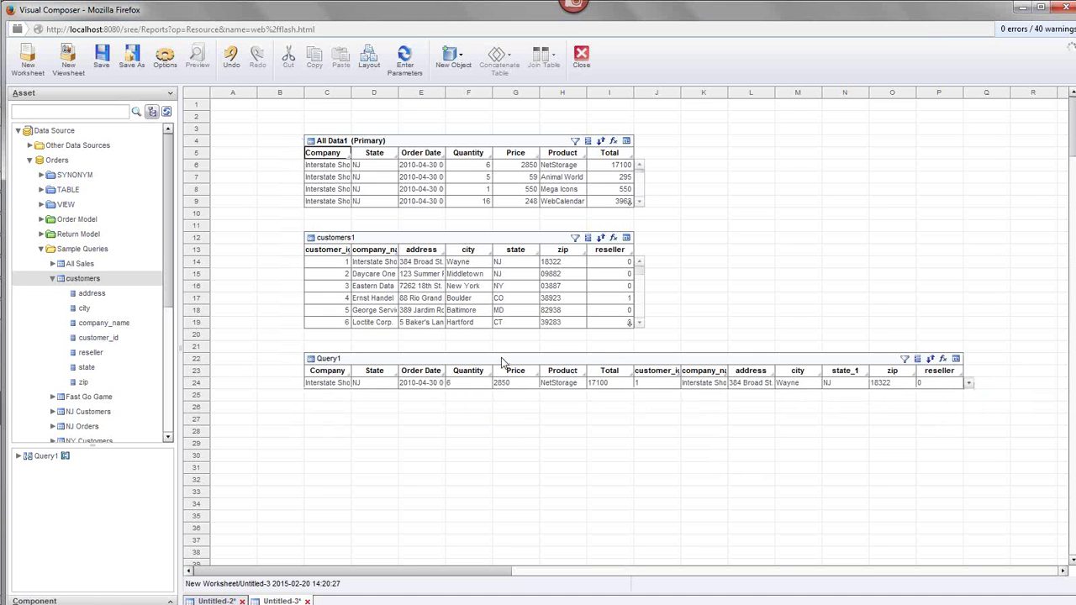
drag(634, 394, 636, 468)
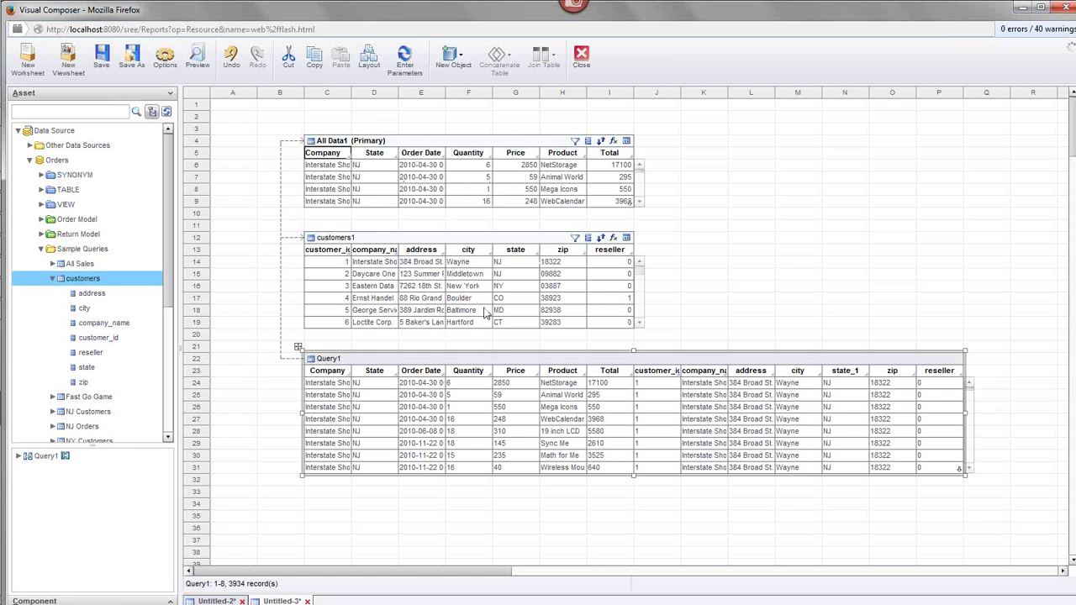
Step: Select both the All Data and customers tables and review the available join types without applying one
click(723, 272)
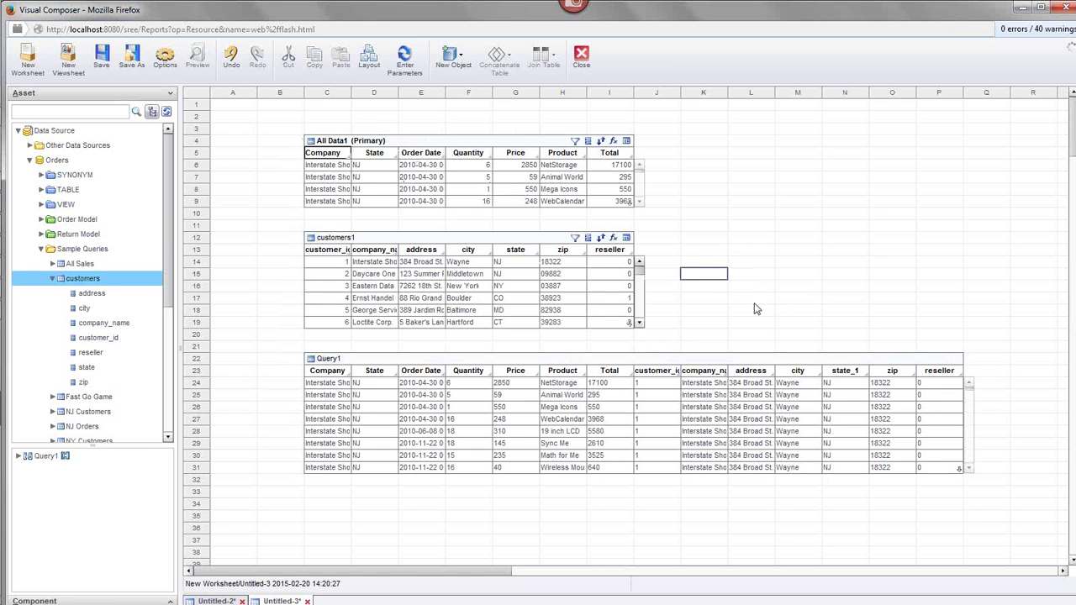
drag(754, 307, 471, 130)
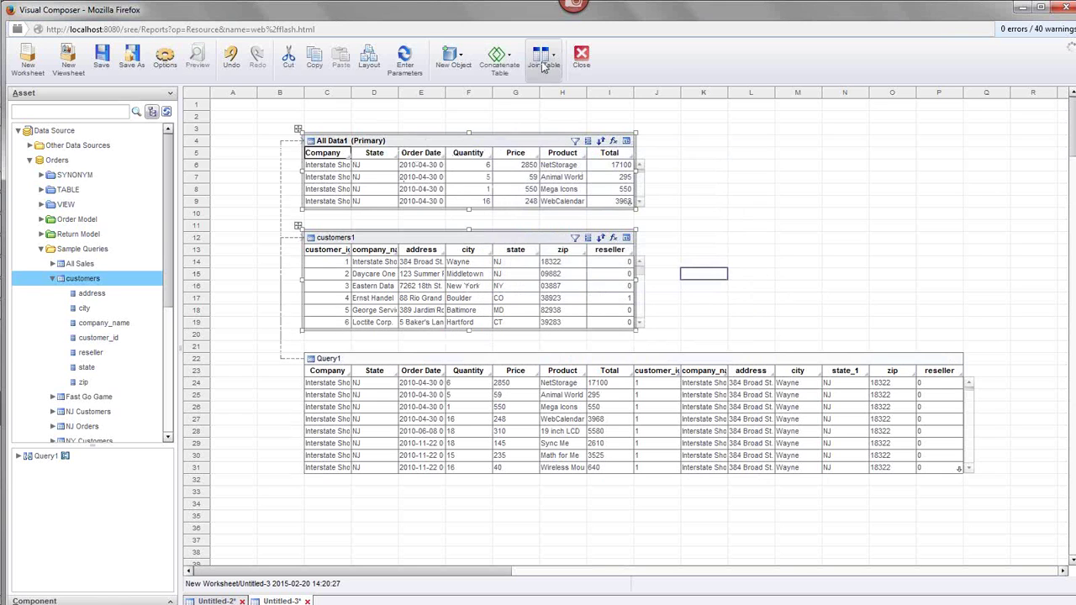
click(552, 80)
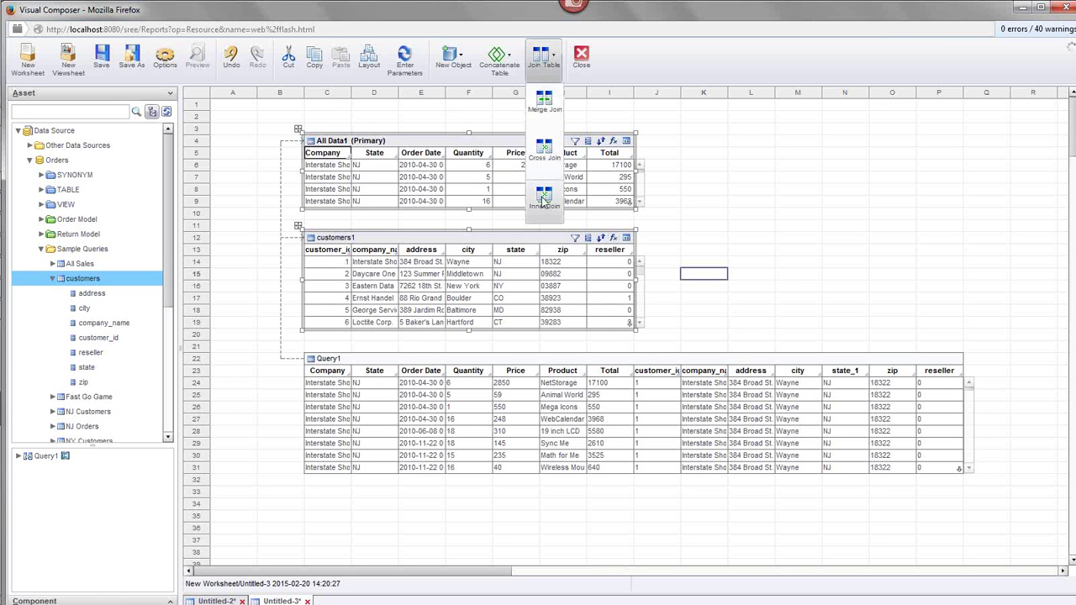
click(764, 215)
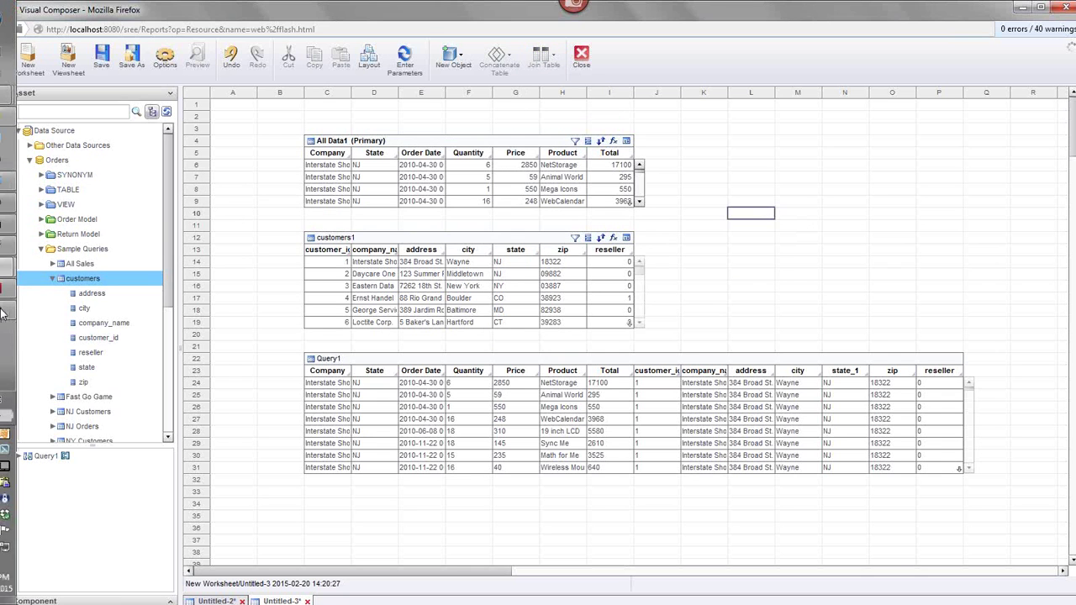
Step: Check the Mashing-Up Data slide in Adobe Reader, and return to Visual Composer to inspect the customers table
click(21, 288)
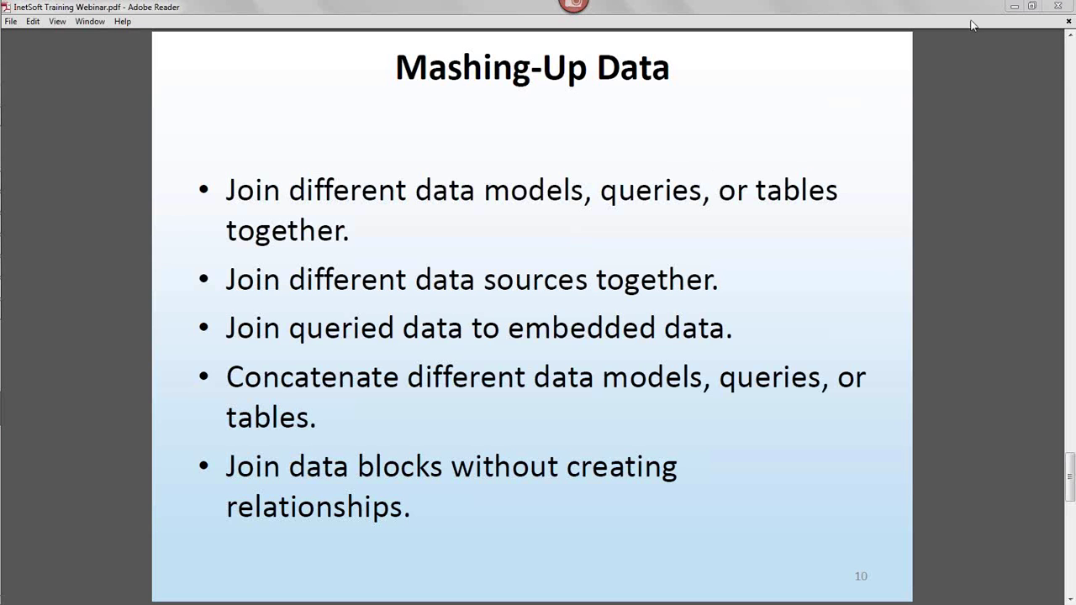
click(1014, 7)
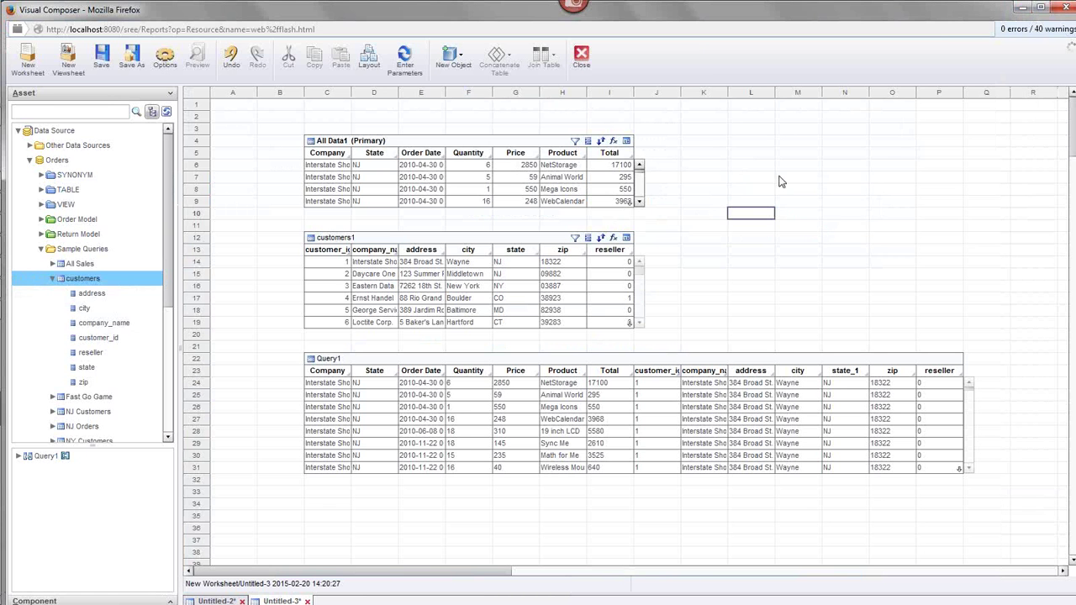
click(360, 244)
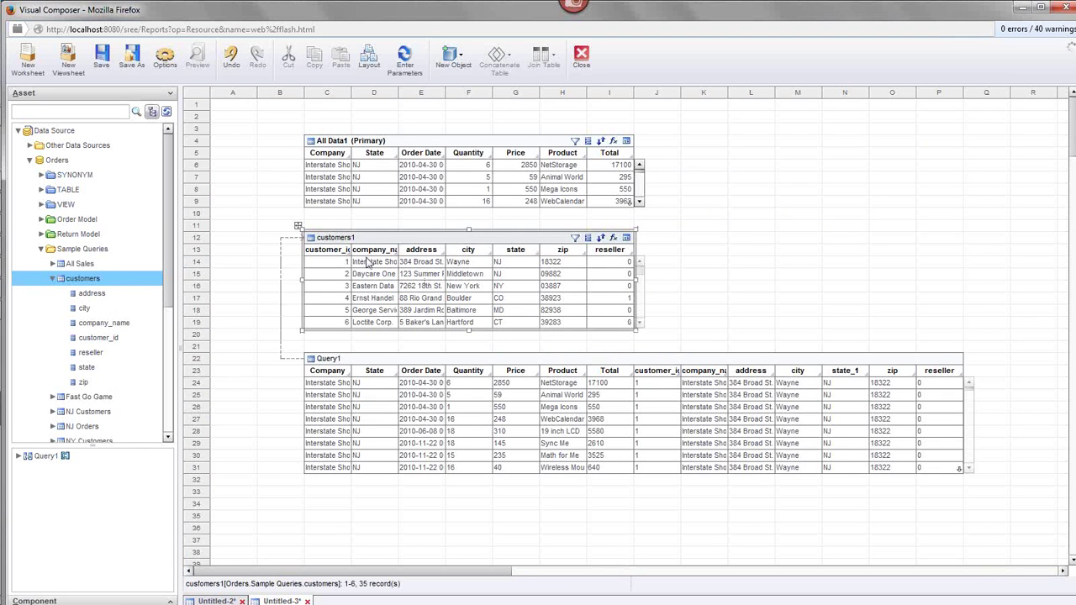
Step: Set up grouping by Company with a Sum aggregate of Total for the joined table, and cancel the settings
click(419, 364)
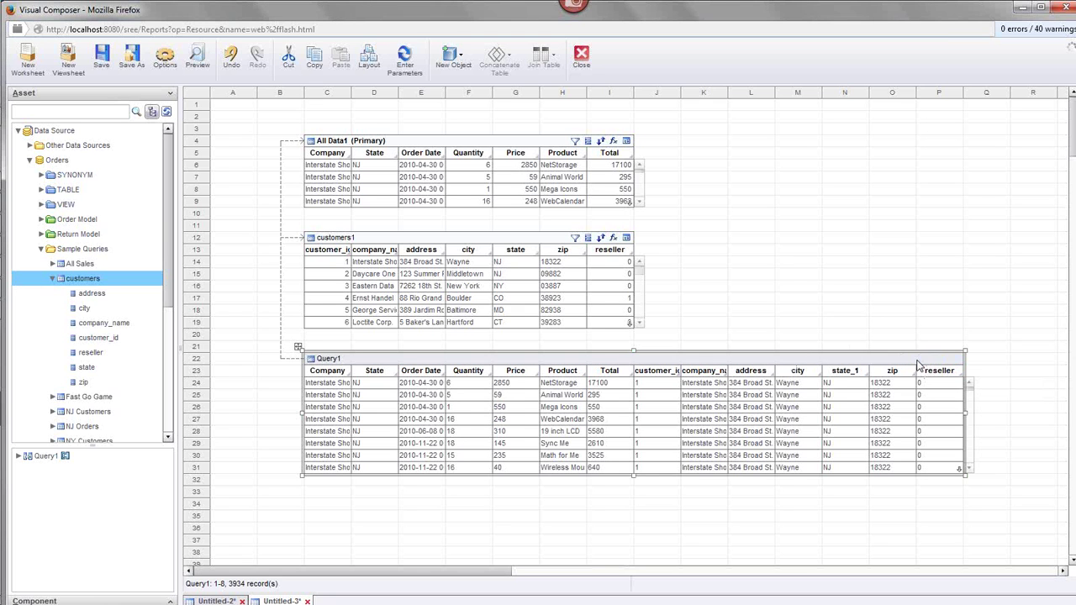
click(920, 360)
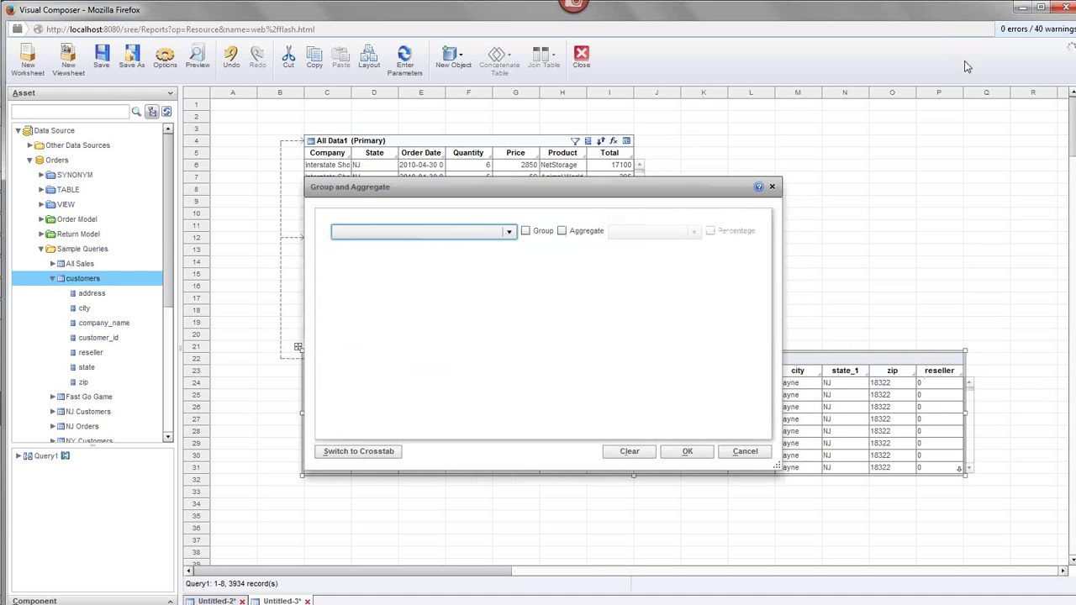
click(482, 233)
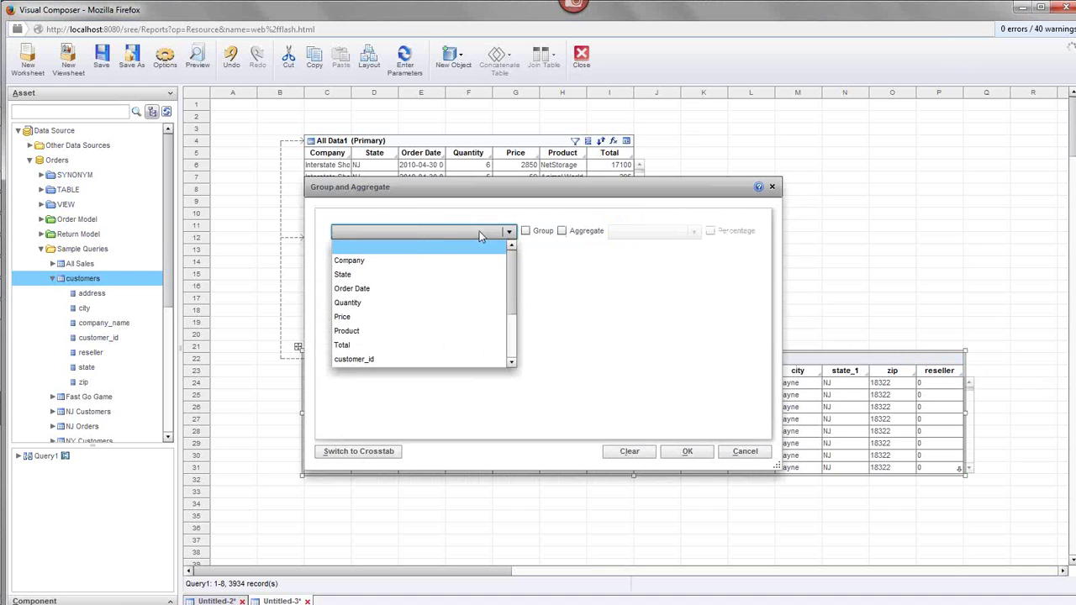
click(365, 262)
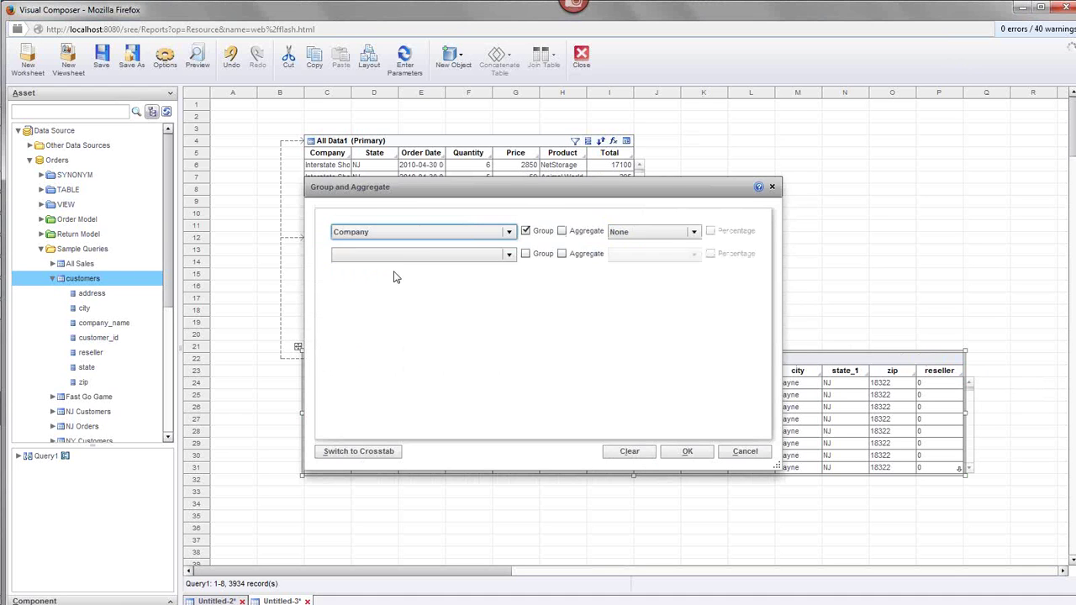
click(507, 255)
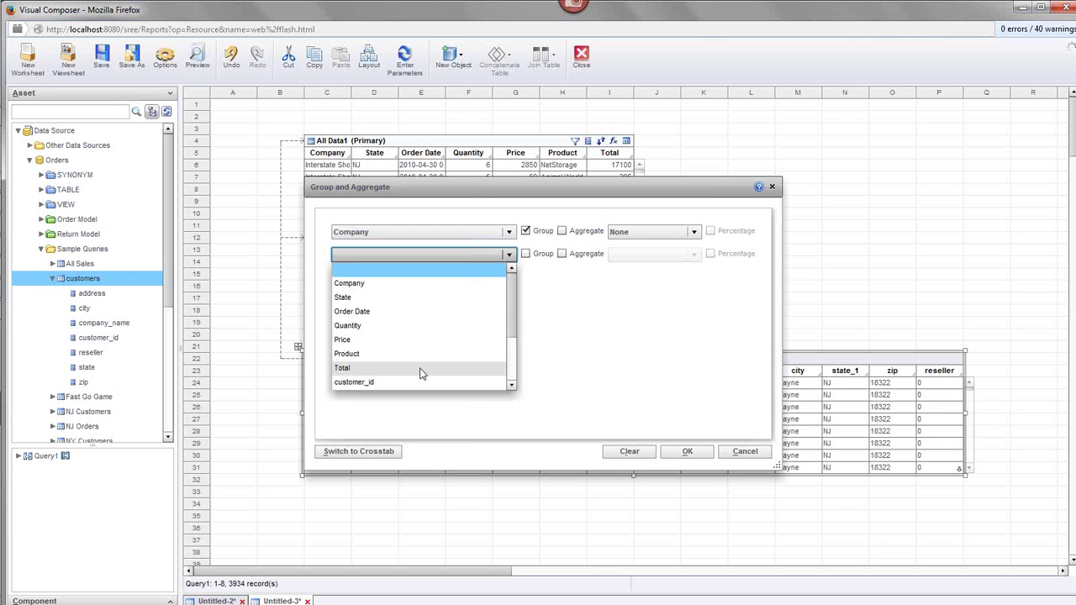
click(380, 373)
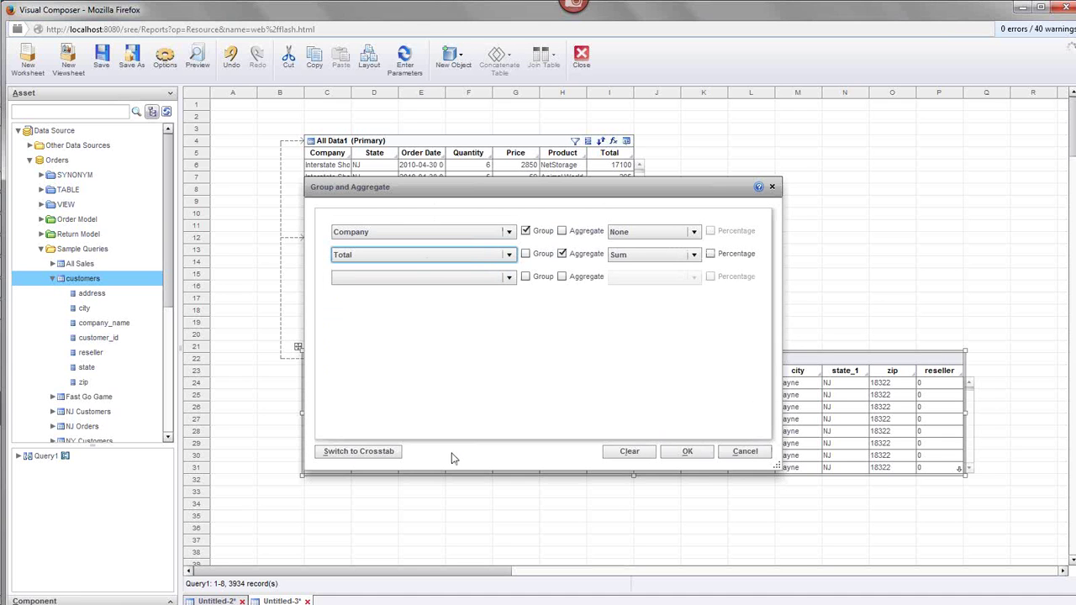
click(752, 454)
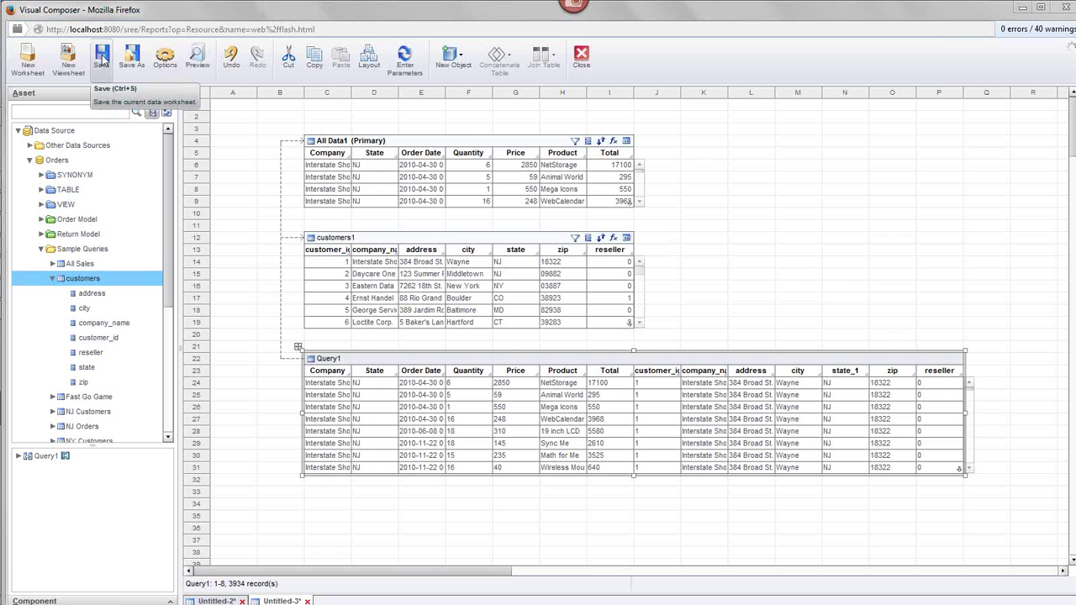
Step: Create a new worksheet and add the sales by state sample query at cell B3
click(27, 59)
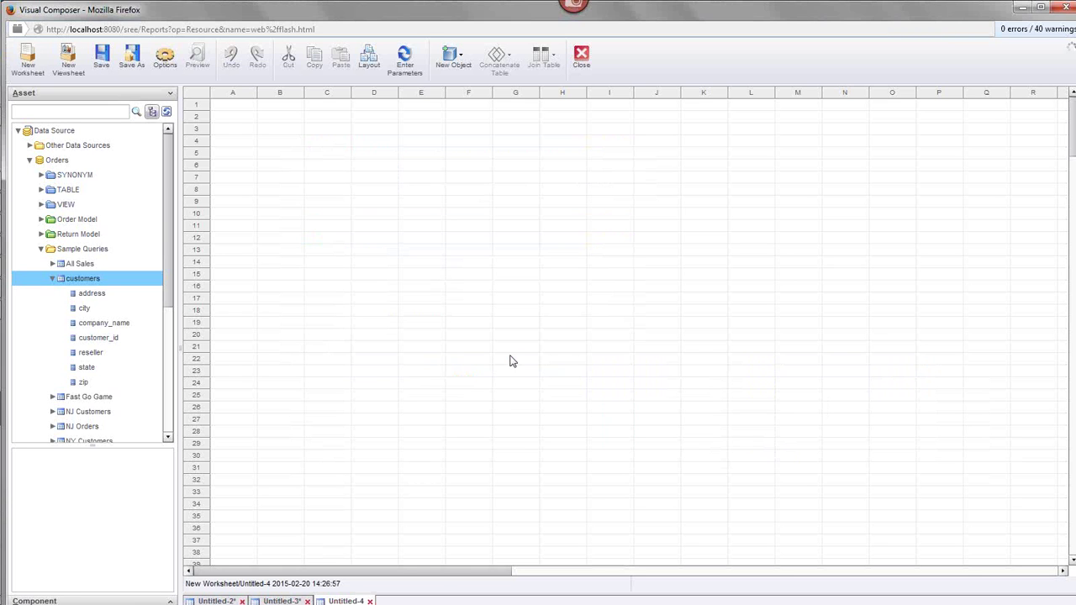
click(52, 278)
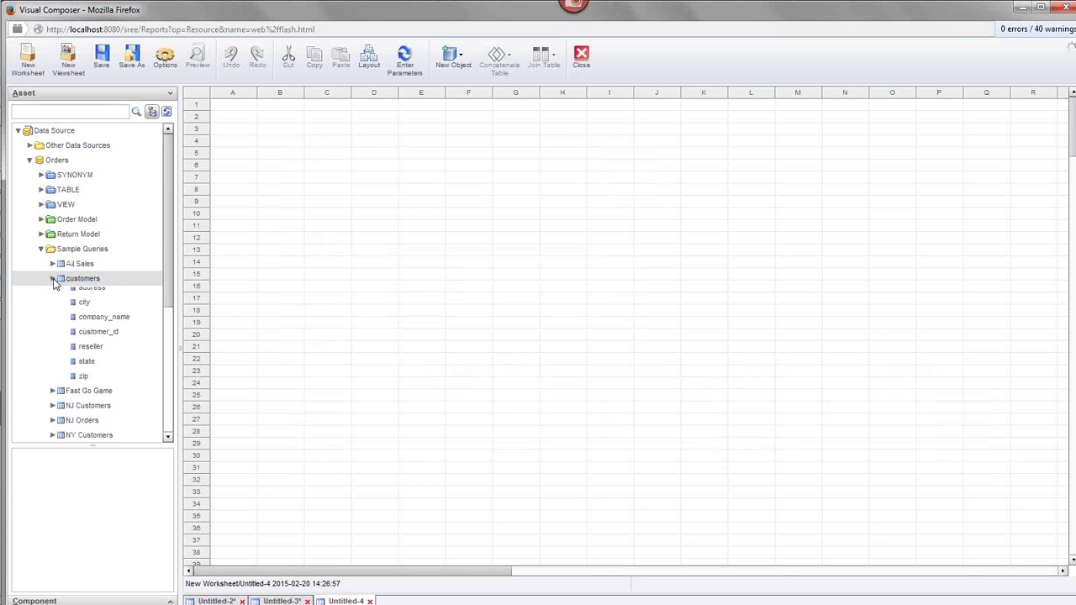
drag(169, 245, 169, 275)
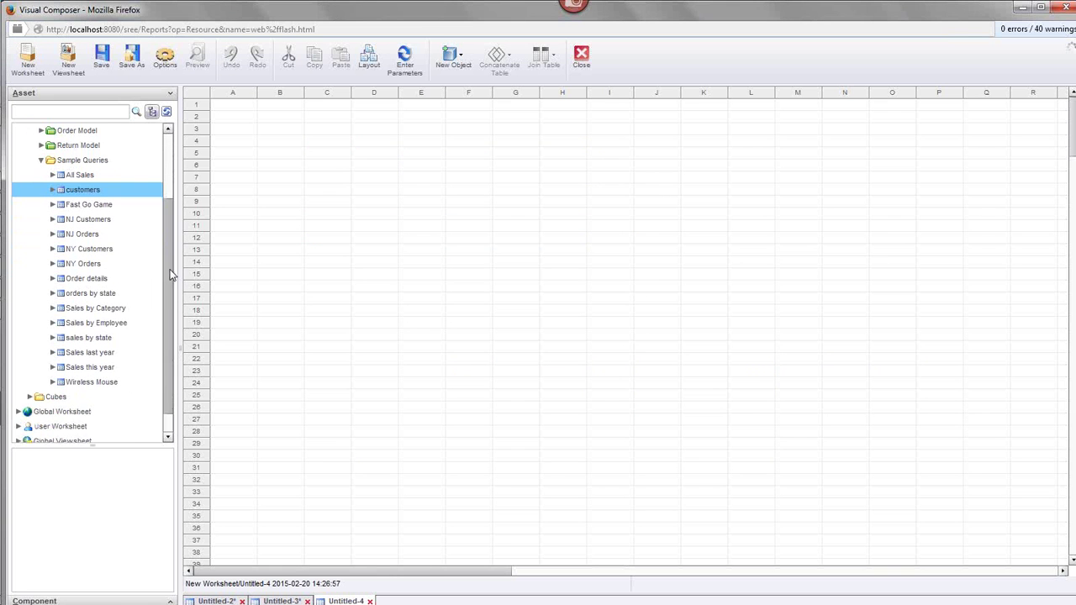
drag(93, 340, 309, 141)
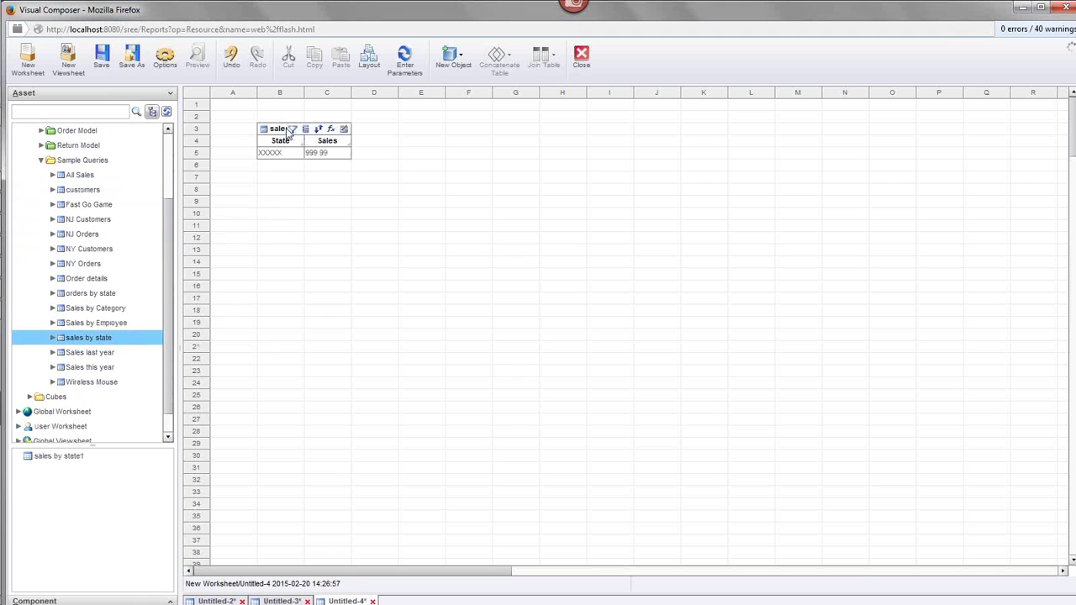
Step: Show live data in the sales by state table and extend it down to row 18
click(288, 132)
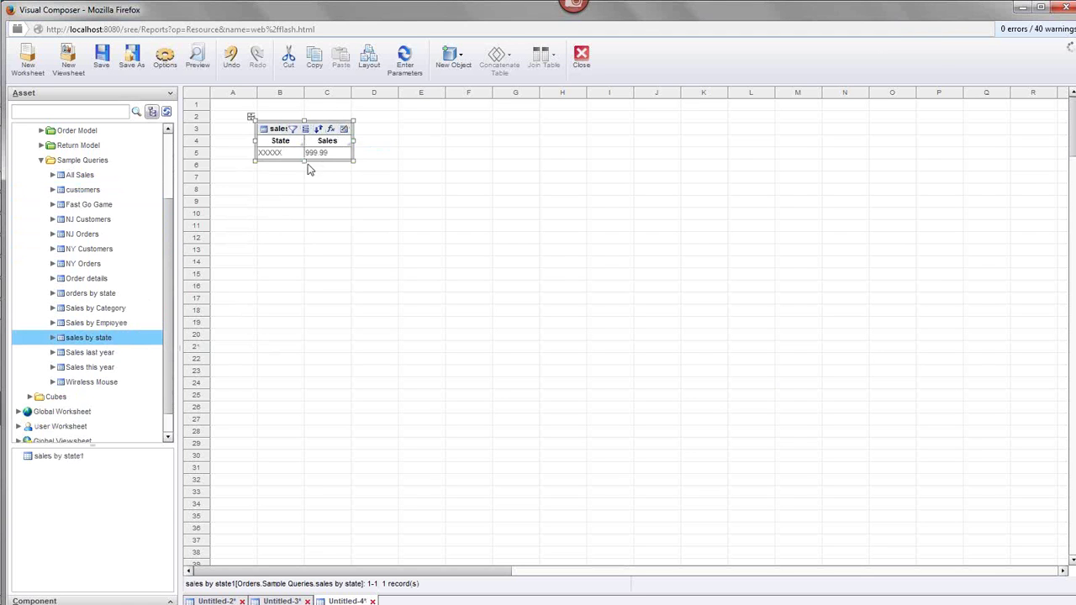
drag(304, 160, 304, 319)
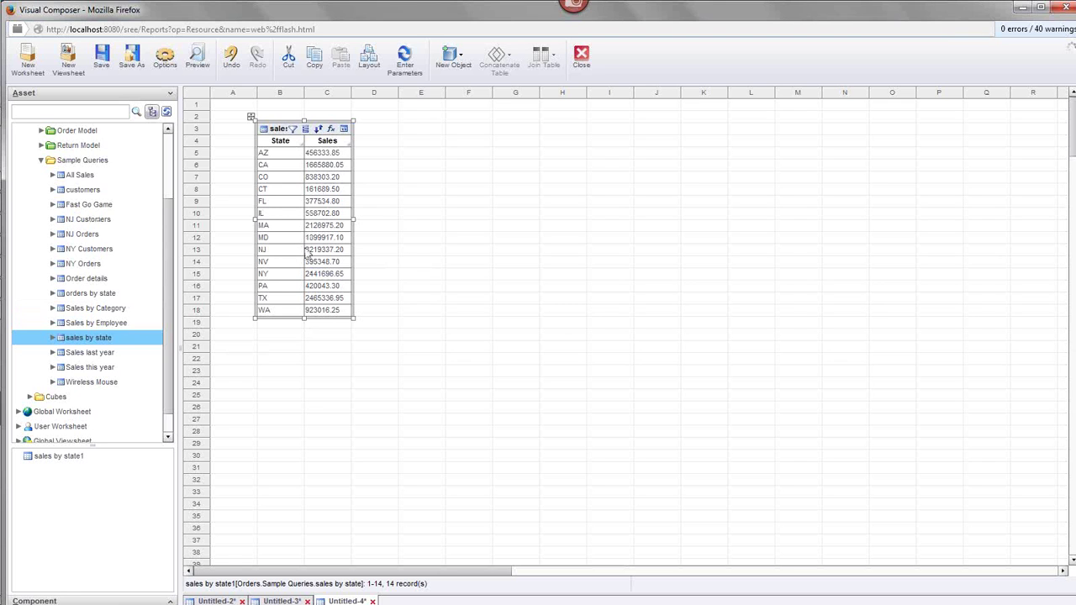
scroll(93, 252, up, 3)
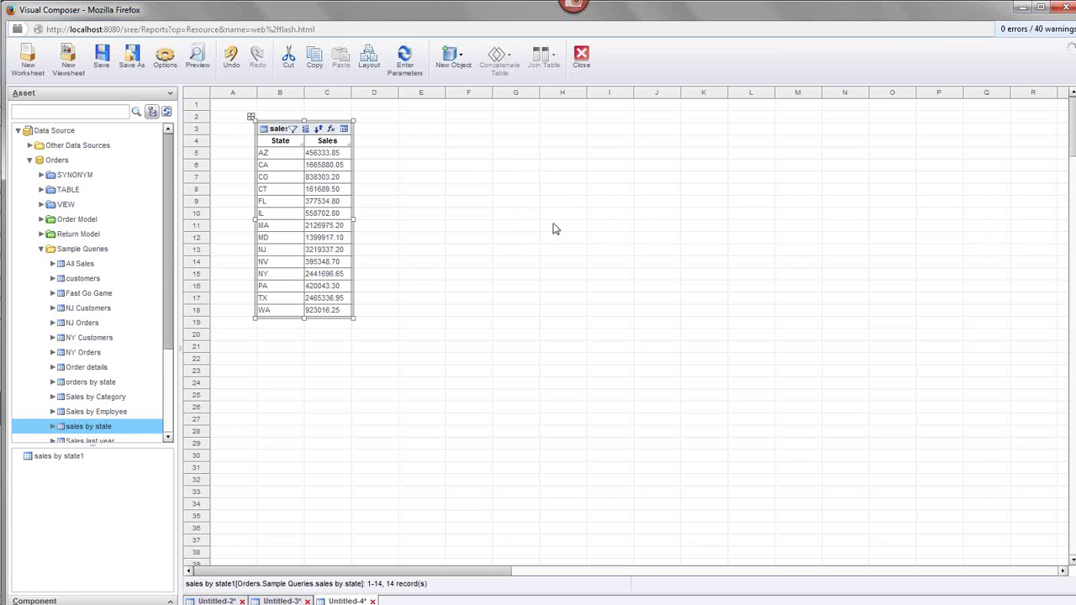
Step: Insert a new embedded table spanning cells F3 to J15, beside the sales by state table
click(460, 64)
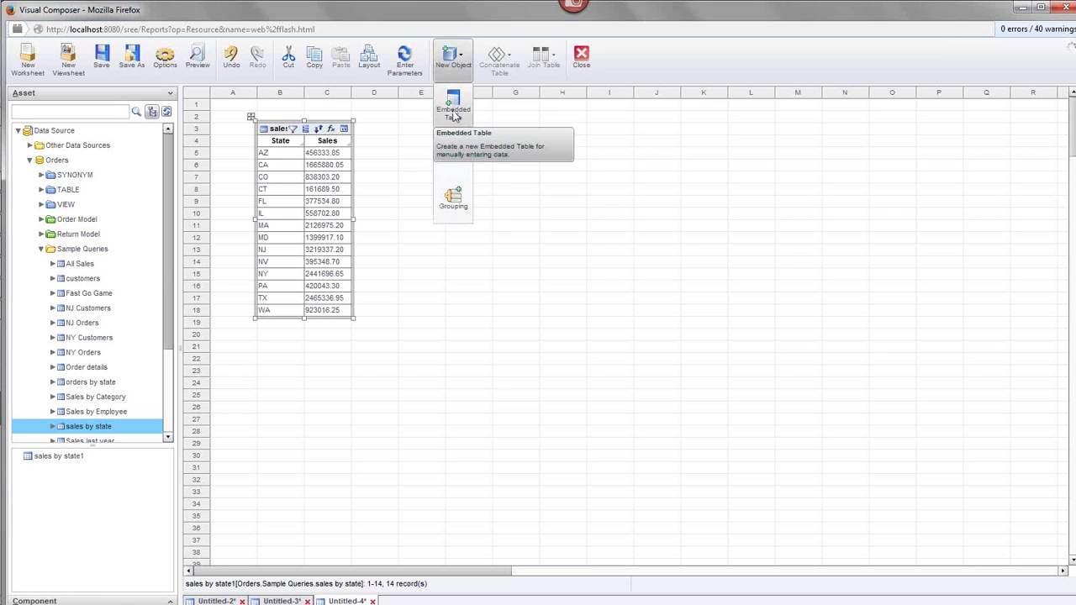
click(452, 112)
drag(458, 126, 686, 285)
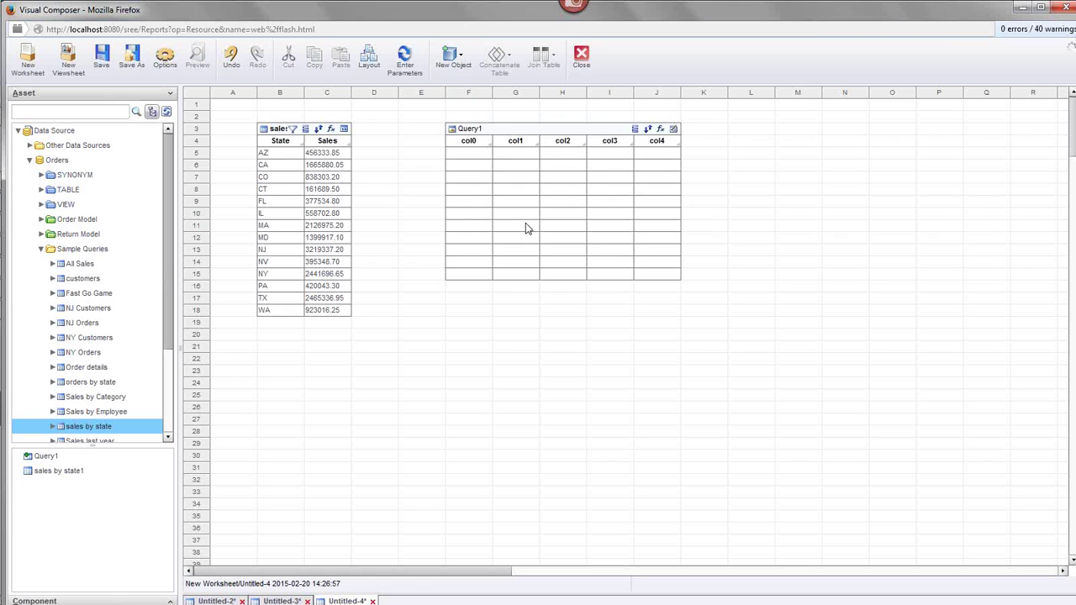
click(457, 177)
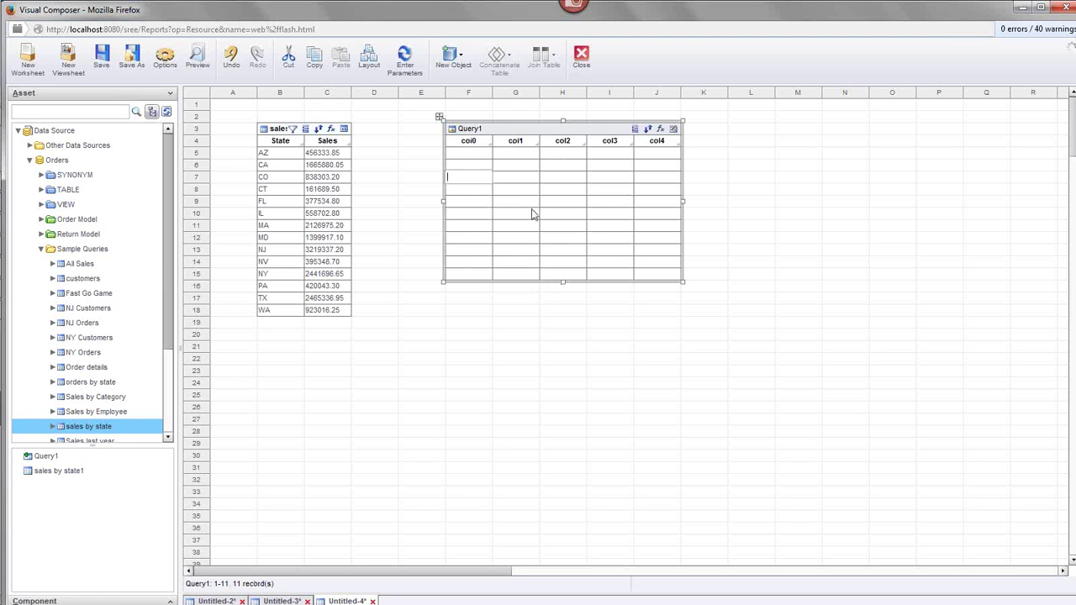
Step: Import StateStats.csv from the trainingFiles folder into the embedded table, using the first row as header and removing quotation marks
right_click(539, 137)
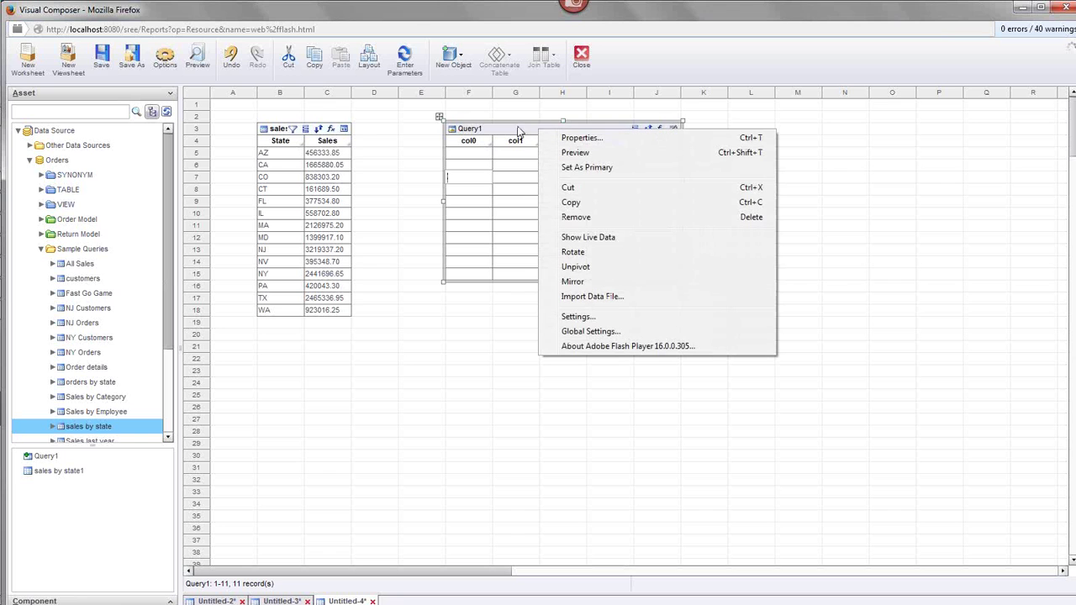
click(626, 298)
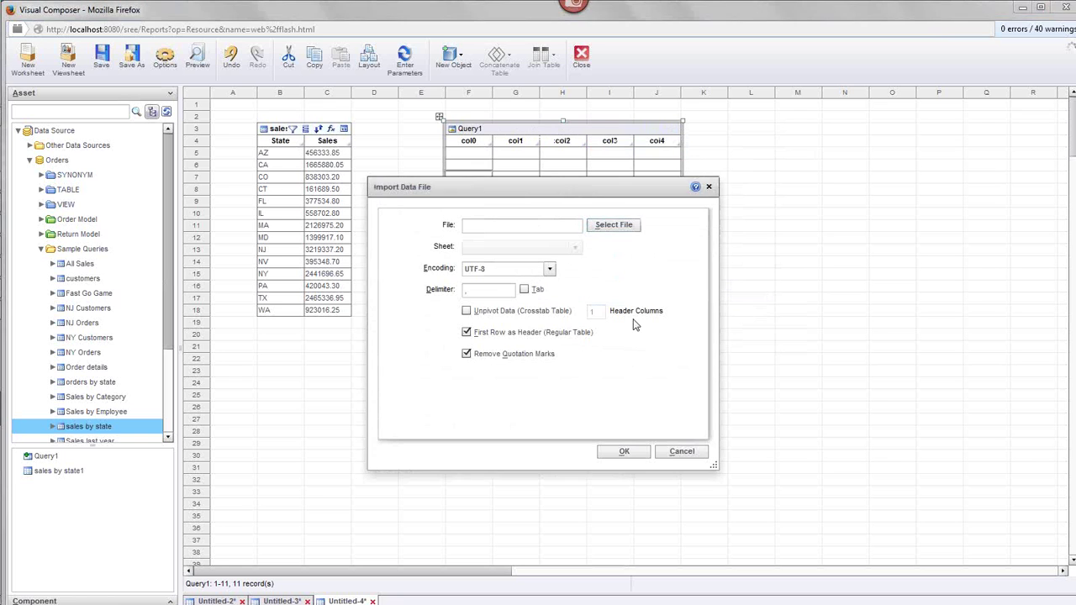
click(147, 111)
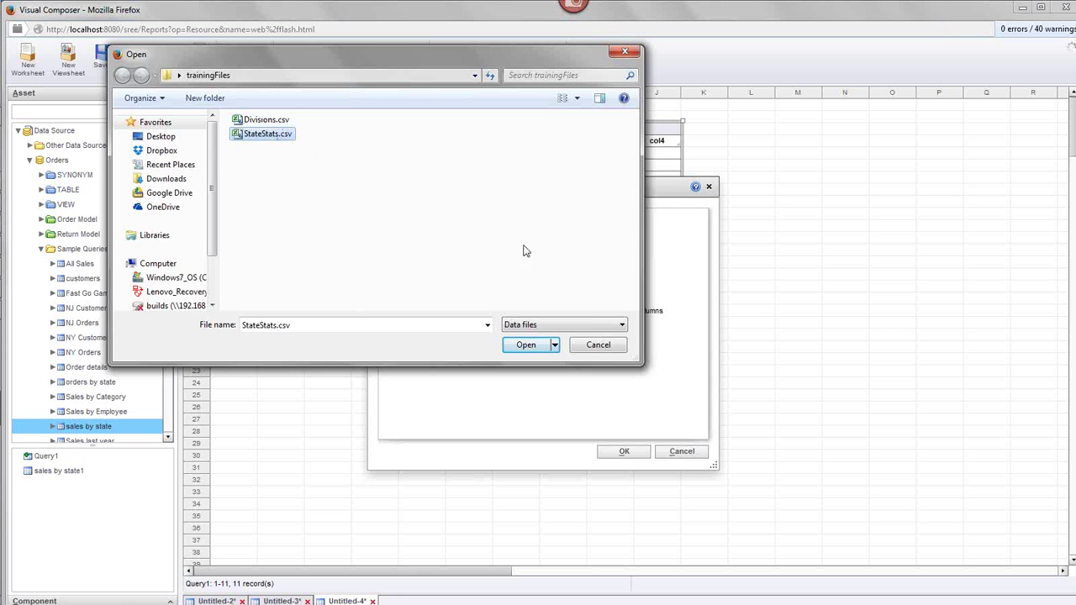
click(529, 348)
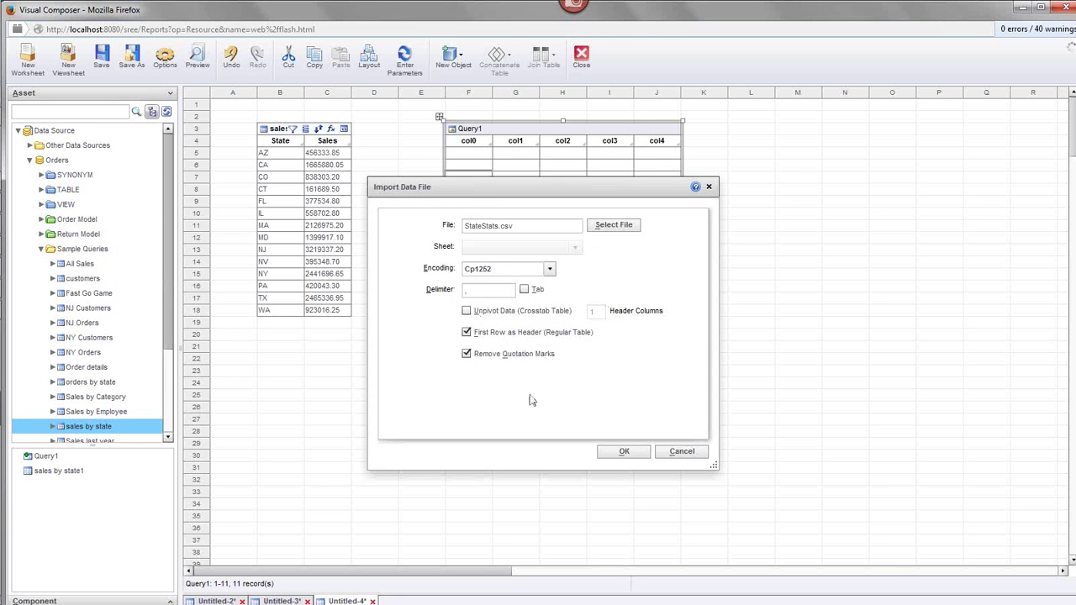
click(624, 453)
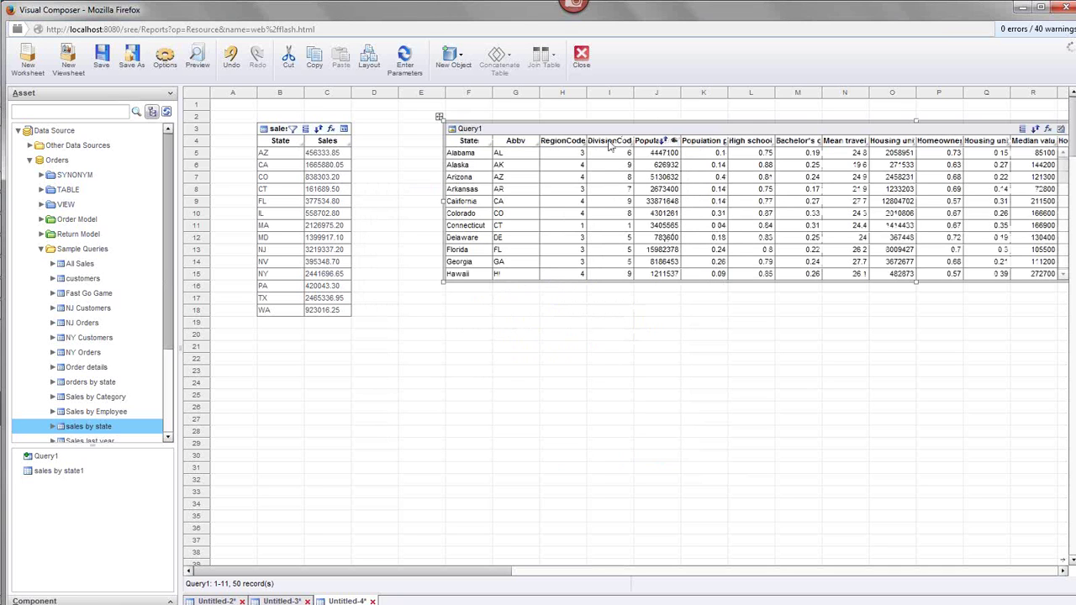
Step: Move the imported state statistics table one column over so that it starts in column E
click(656, 213)
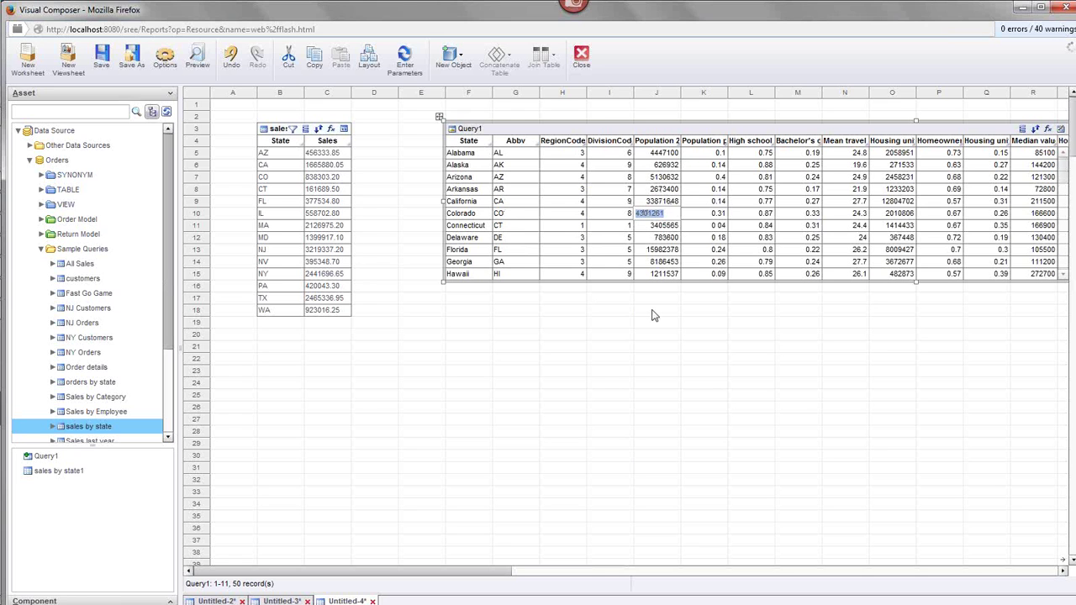
click(658, 119)
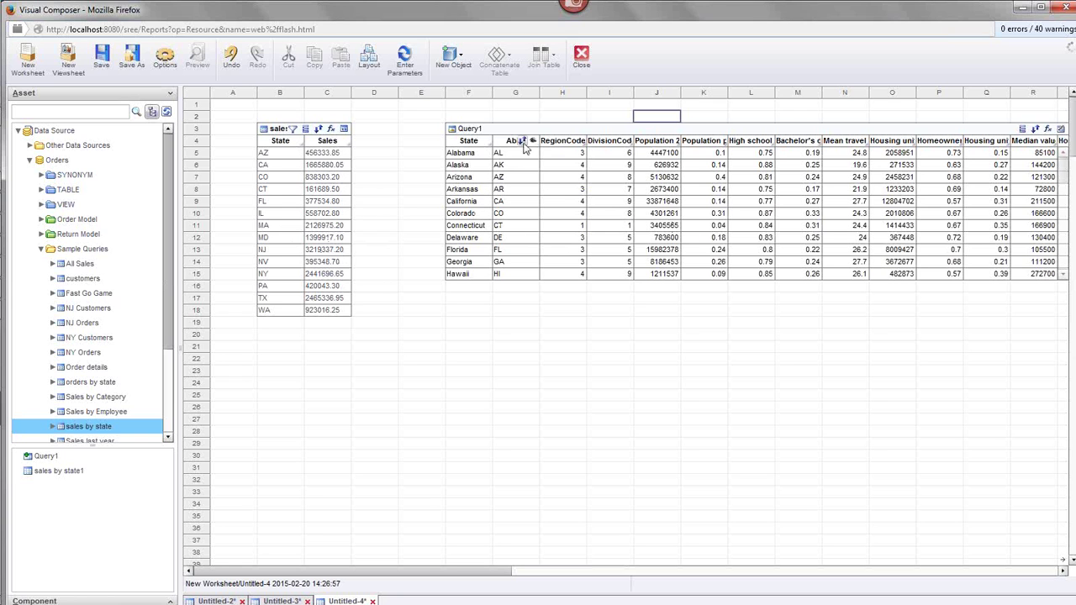
drag(500, 130, 478, 128)
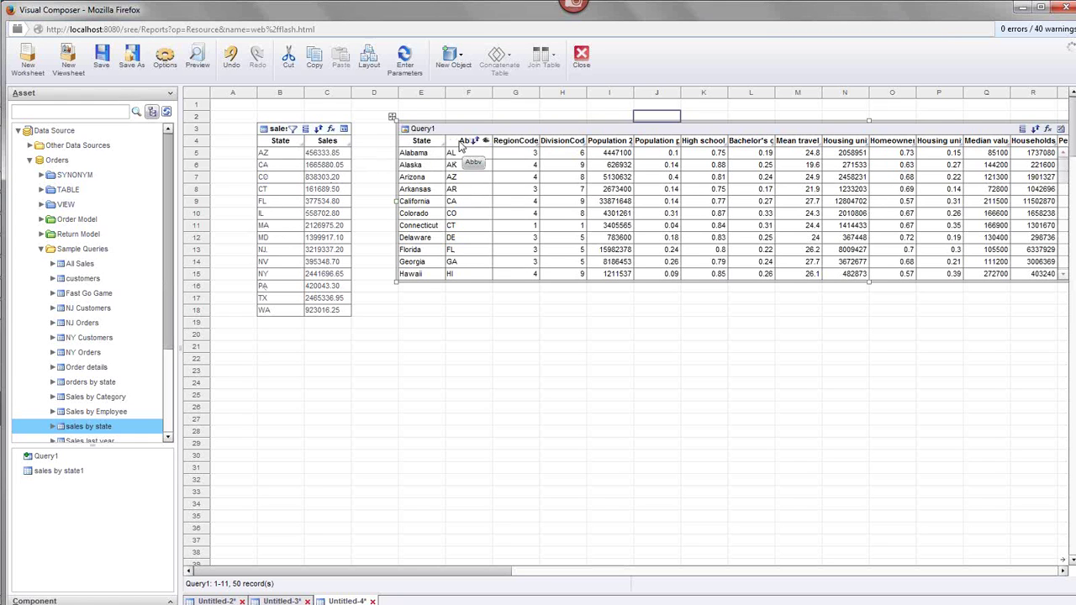
click(483, 275)
click(494, 309)
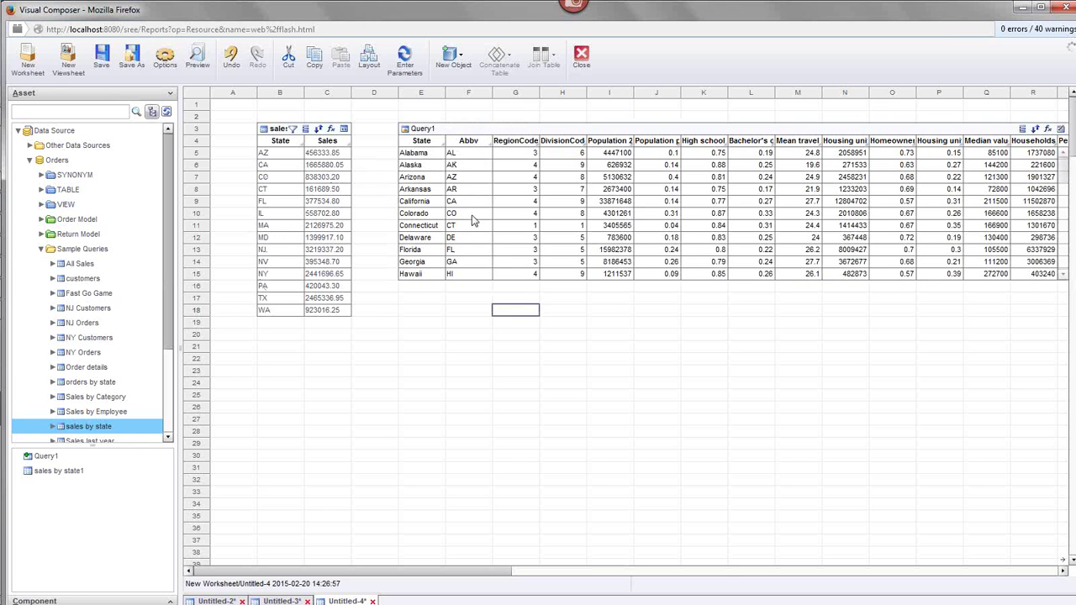
Step: Join the state statistics table to the sales by state table by matching Abbv with State, and select the joined table
click(458, 145)
drag(462, 141, 283, 143)
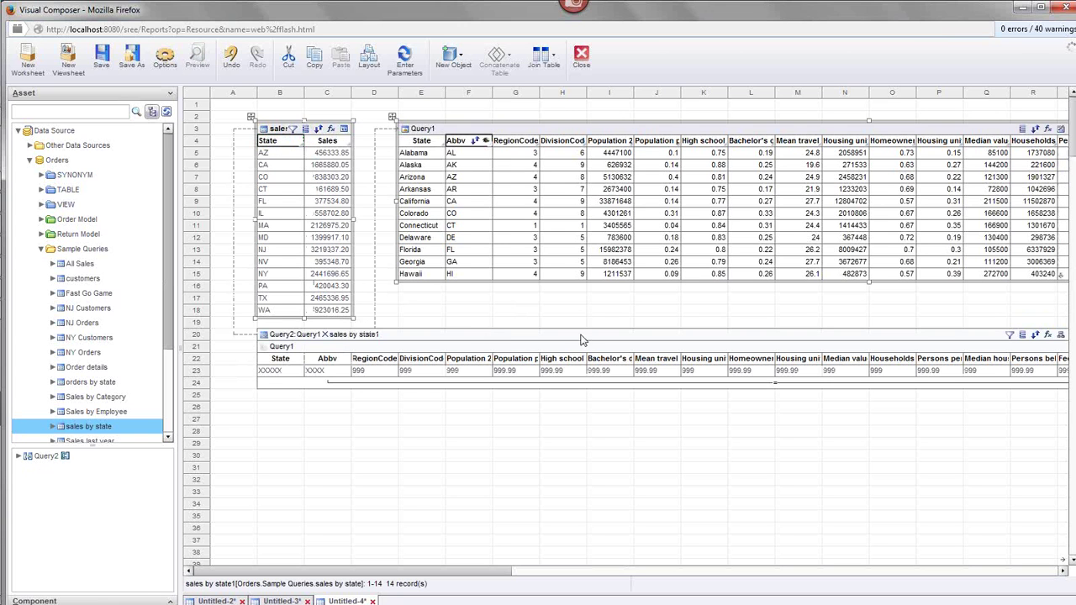
click(582, 334)
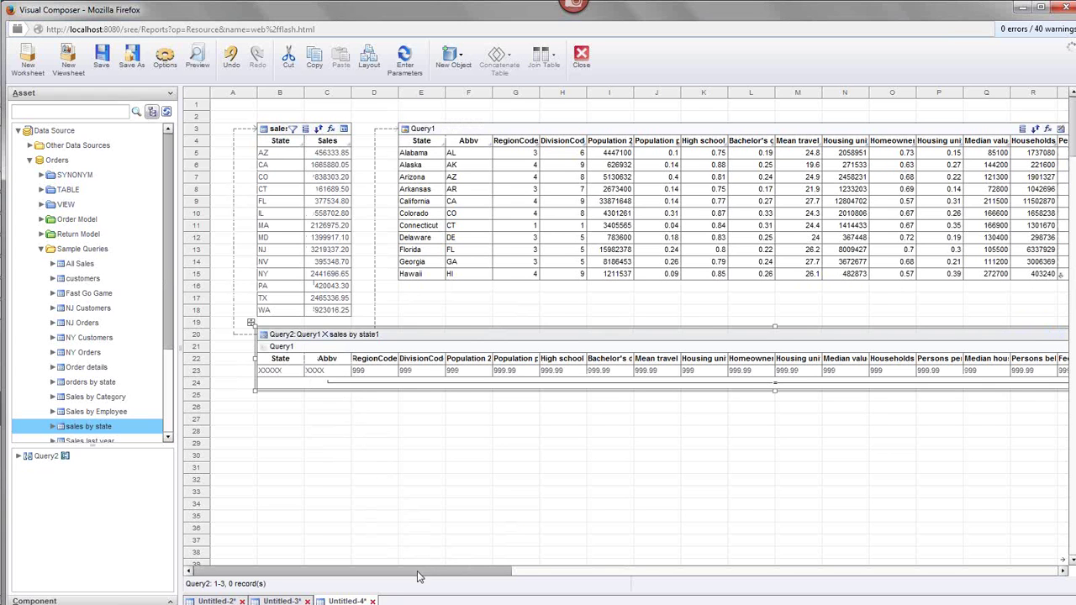
Step: Check the join link to the sales by state columns, switch the joined table to Live Preview, and extend it down to row 35
drag(419, 577, 580, 576)
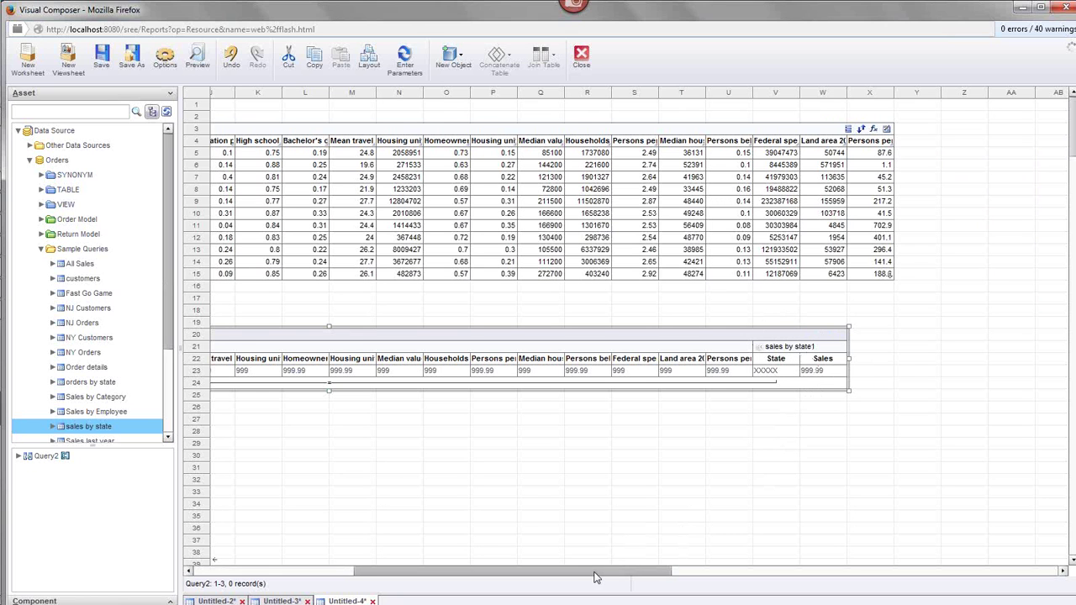
drag(594, 577, 435, 577)
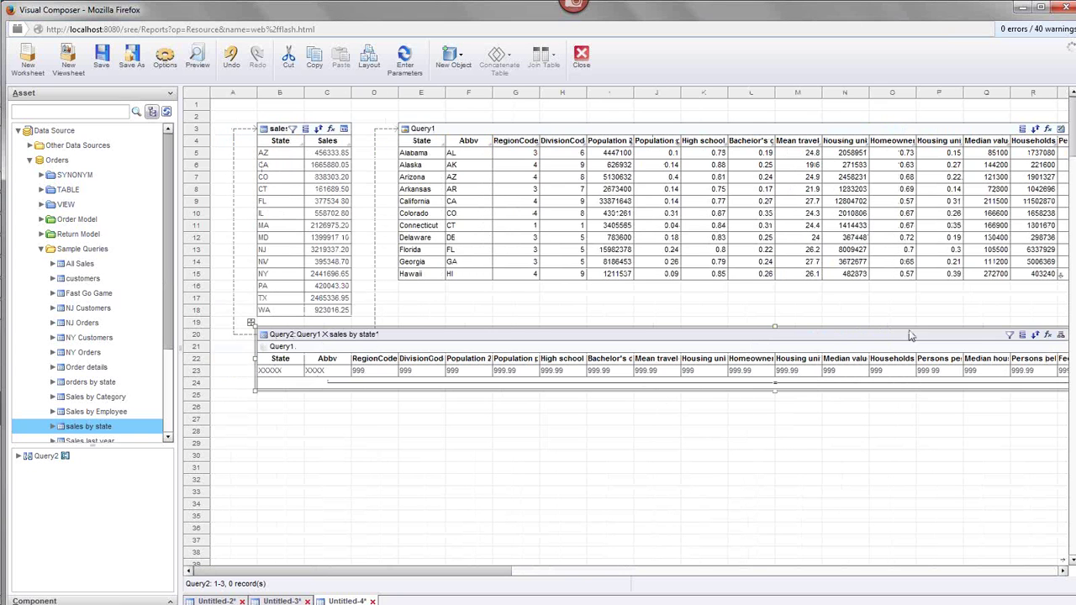
drag(427, 577, 556, 576)
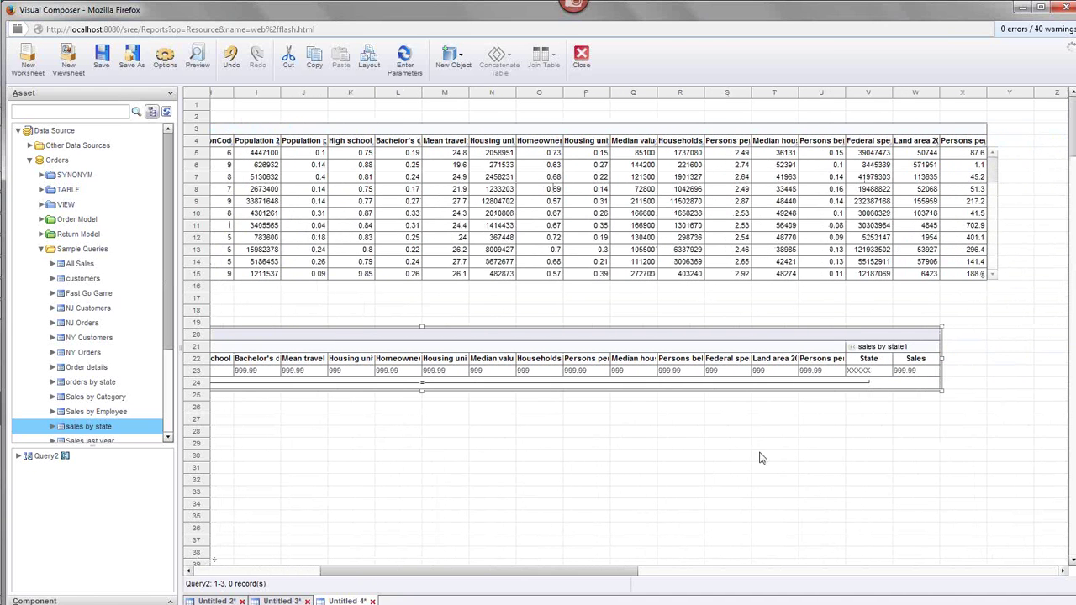
click(853, 385)
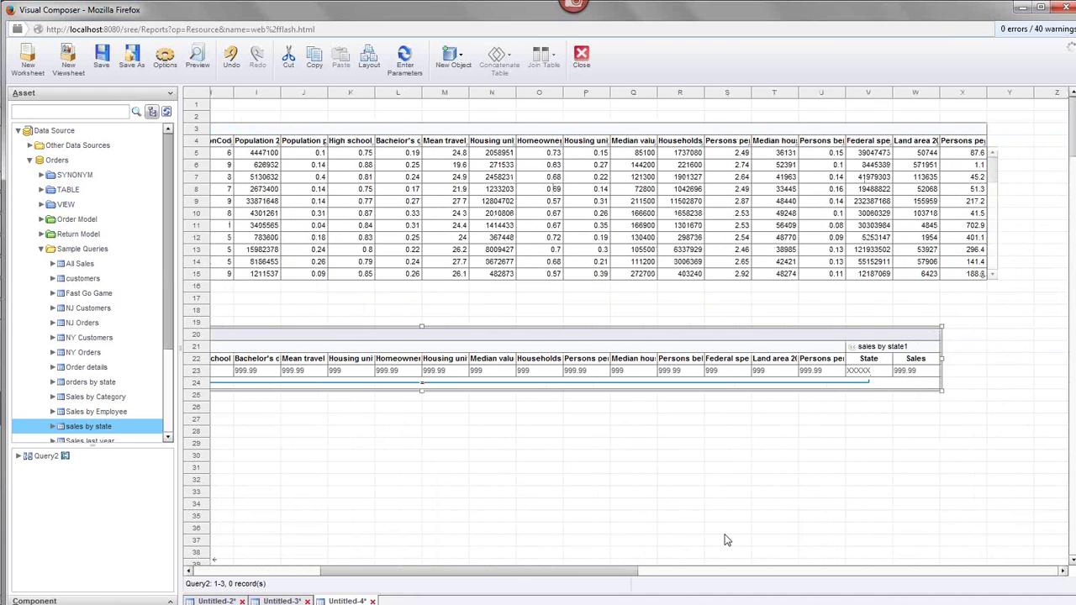
mouse_move(584, 576)
mouse_down()
mouse_move(547, 577)
mouse_move(597, 577)
mouse_up()
click(900, 337)
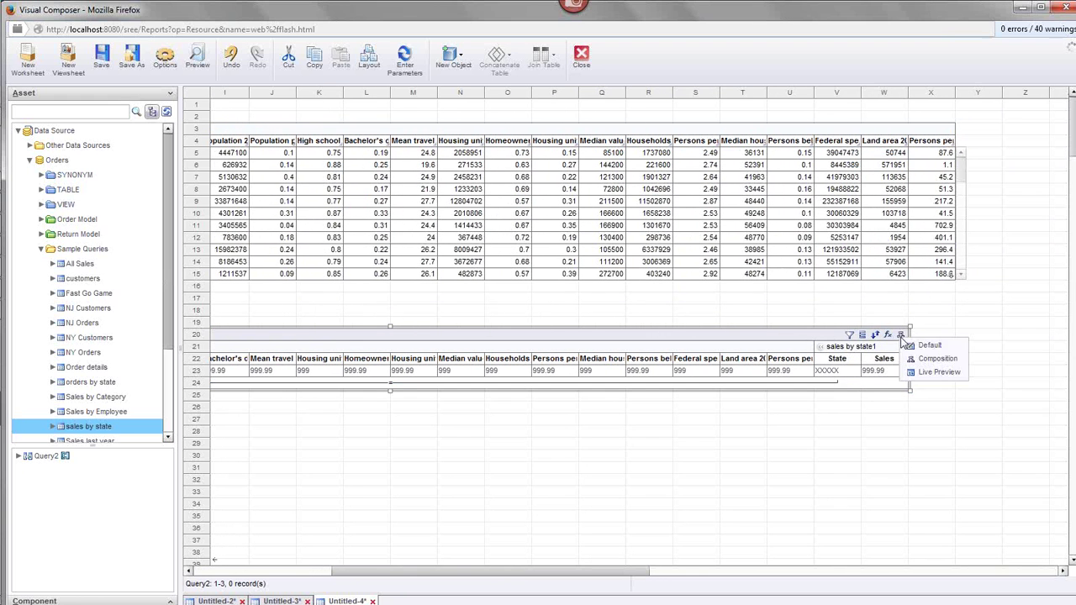
click(925, 373)
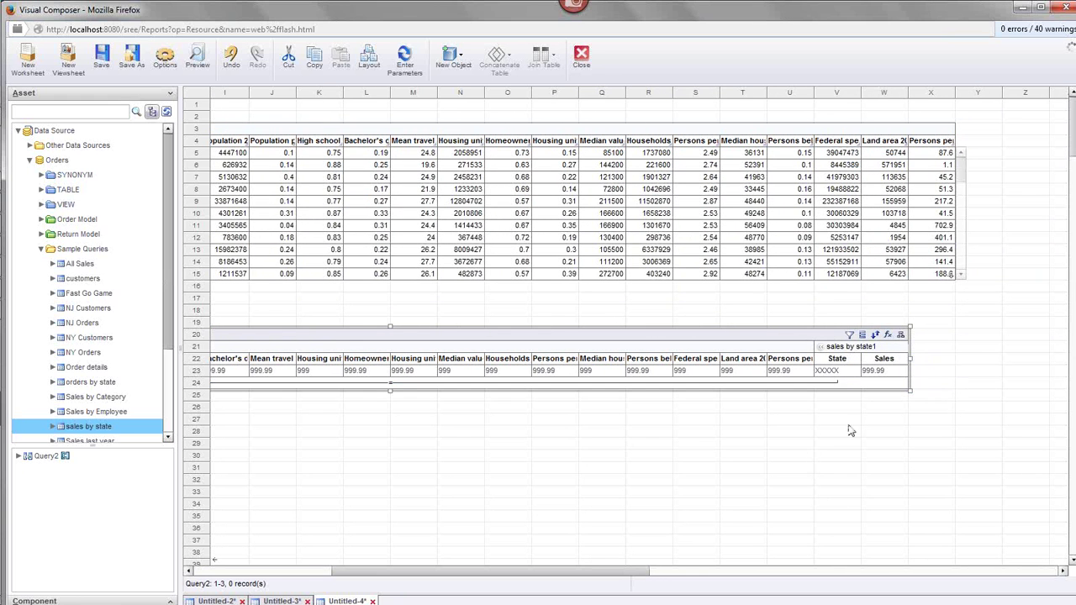
click(455, 344)
drag(390, 367, 403, 524)
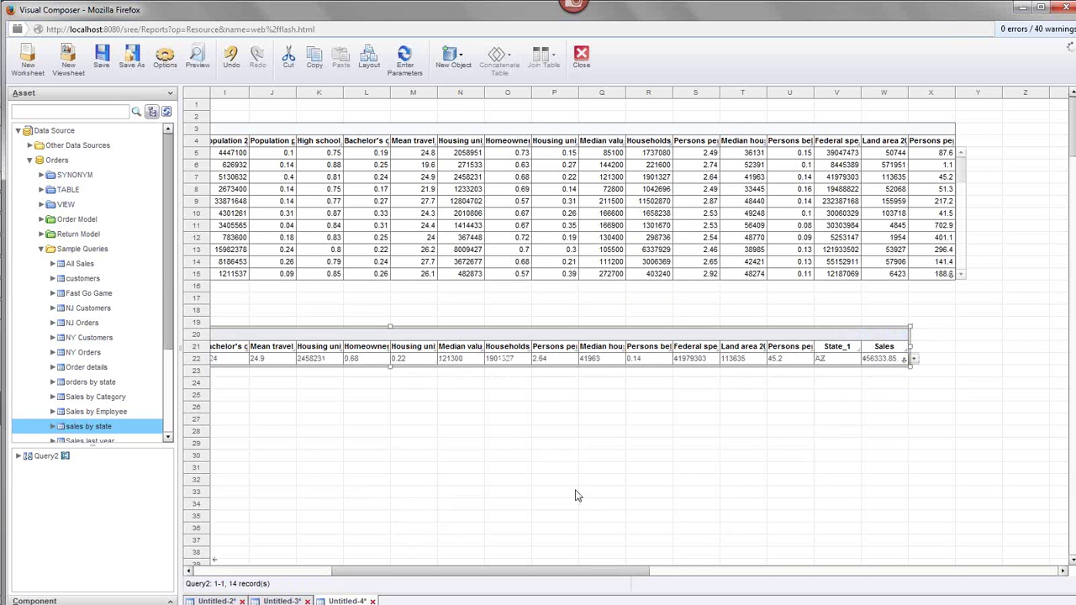
Step: Review the joined table's live data across its full width, from the state statistics columns to State_1 and Sales
drag(596, 579, 457, 579)
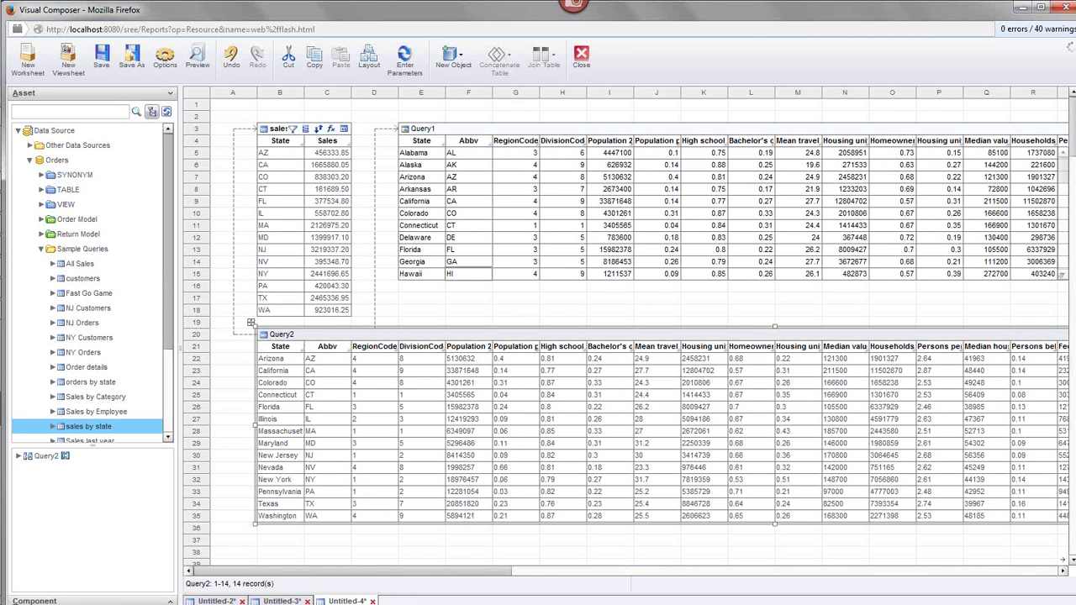
drag(460, 576, 625, 562)
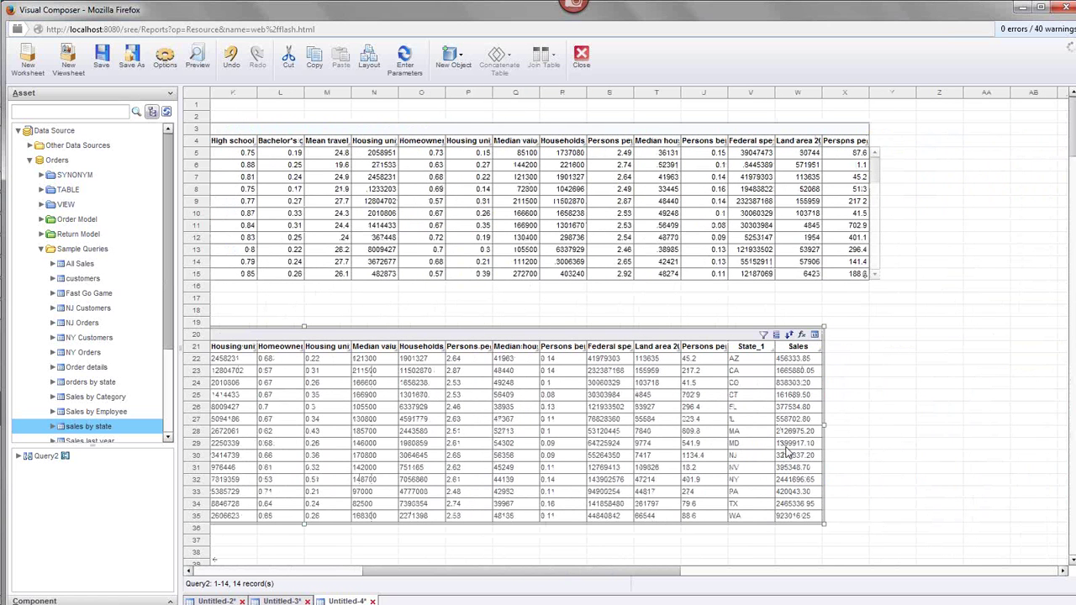
click(311, 572)
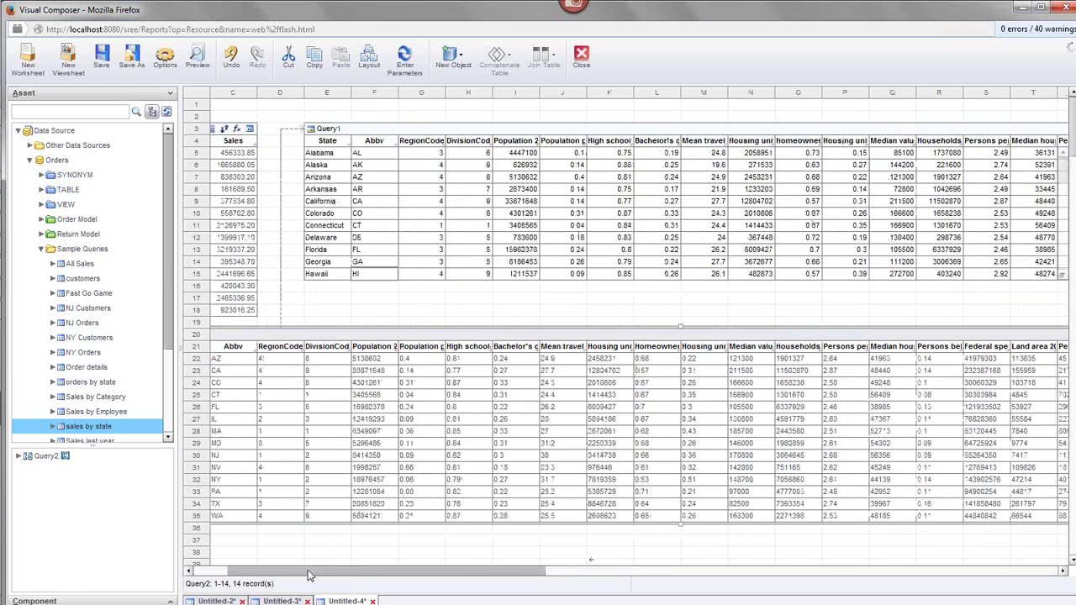
drag(212, 573, 195, 573)
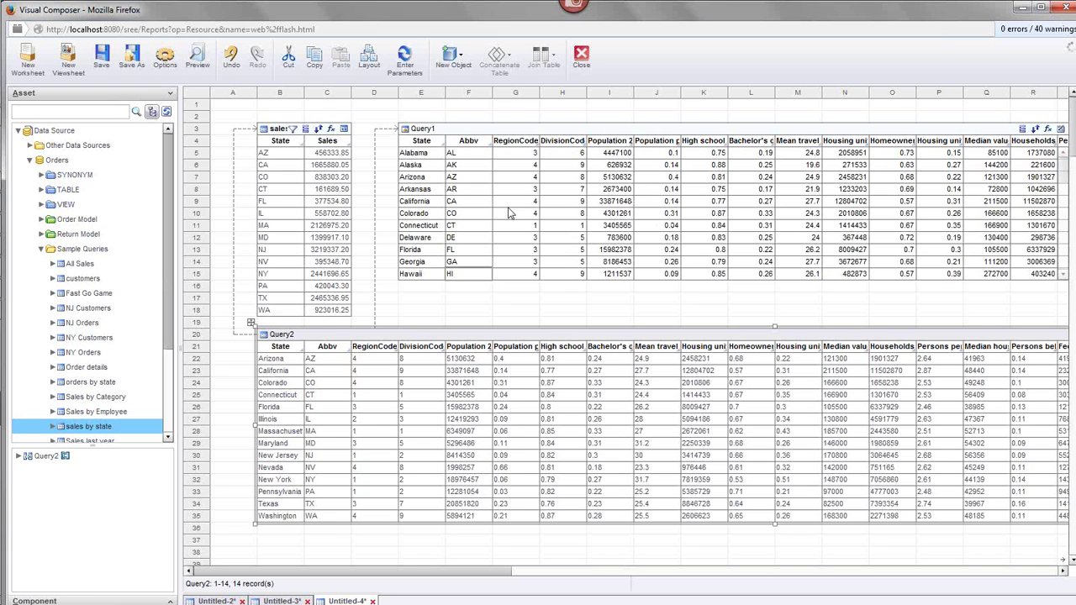
Step: Inspect Arizona's Abbv value in the state statistics table, and switch to the Mashing-Up Data slide in Adobe Reader
click(452, 178)
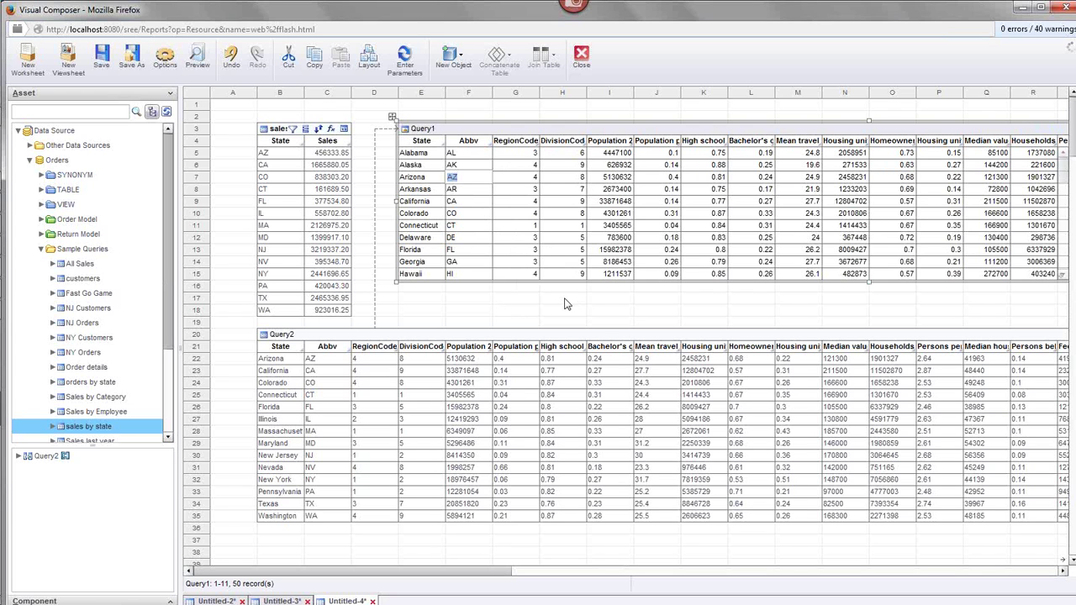
click(495, 302)
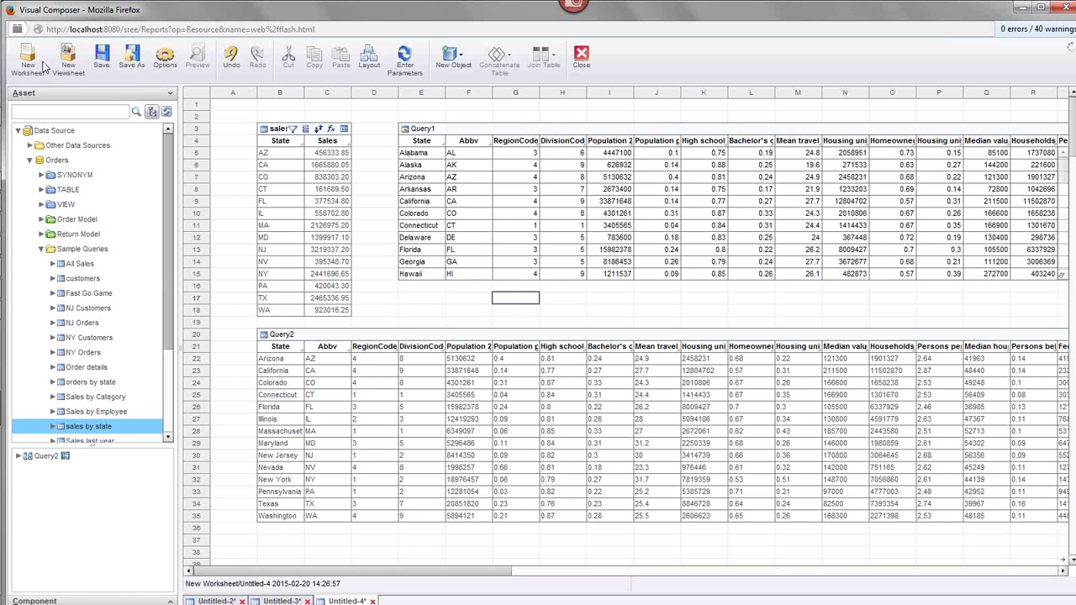
click(15, 287)
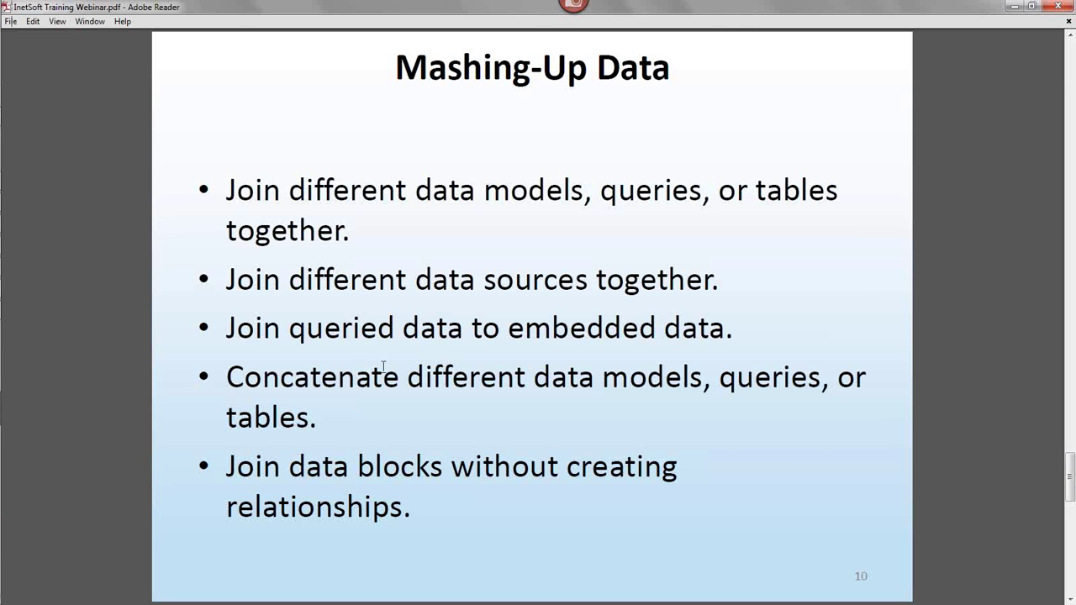
Step: In a new Visual Composer worksheet, place the Fast Go Game sample query at cell D3 and the Wireless Mouse query at D11
click(1015, 6)
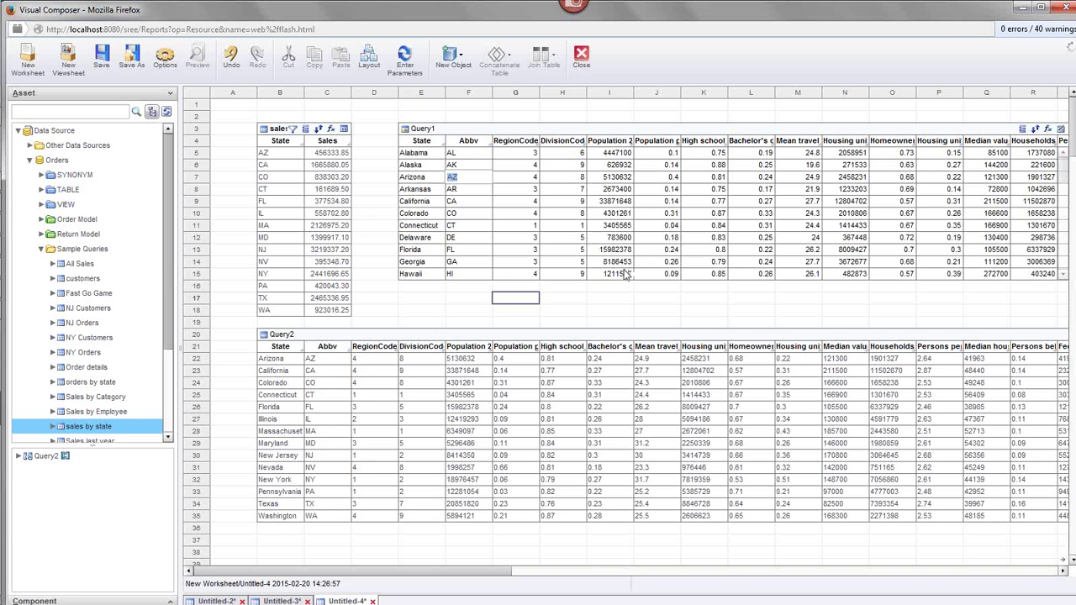
click(28, 61)
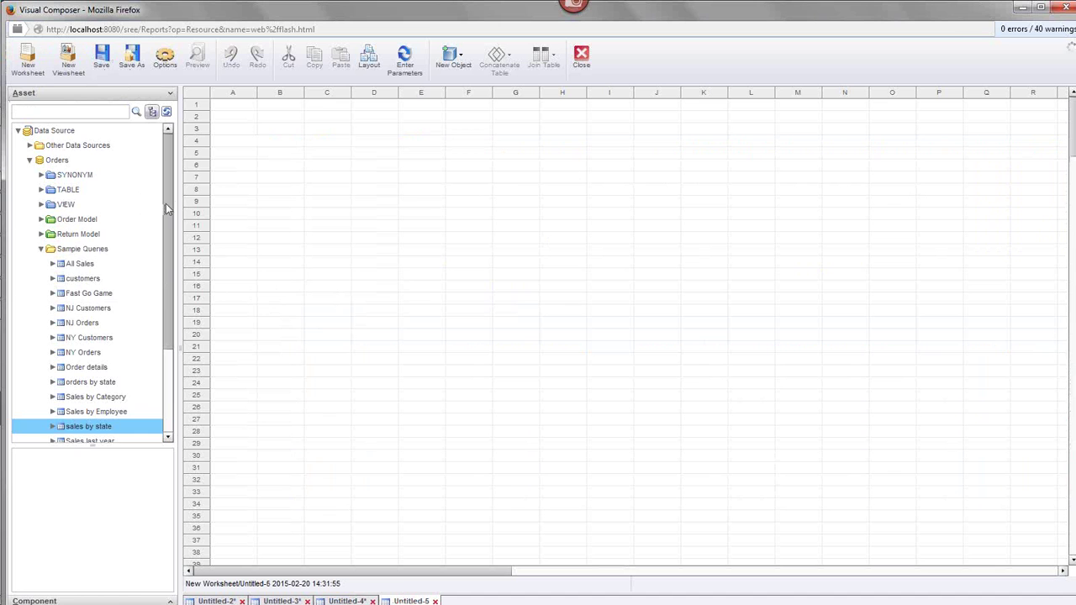
scroll(167, 198, down, 2)
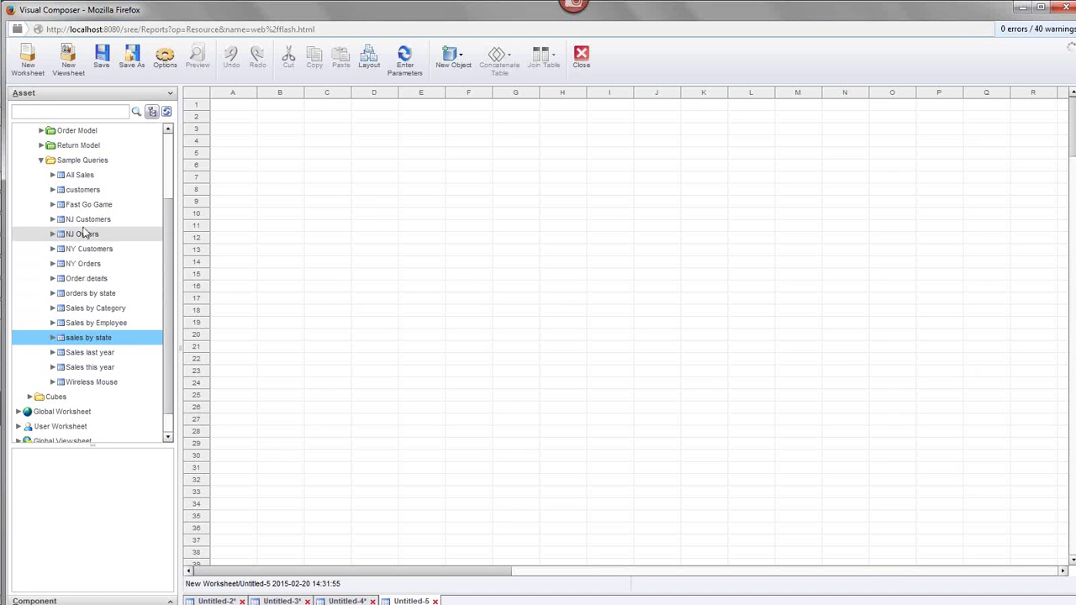
drag(87, 210, 385, 135)
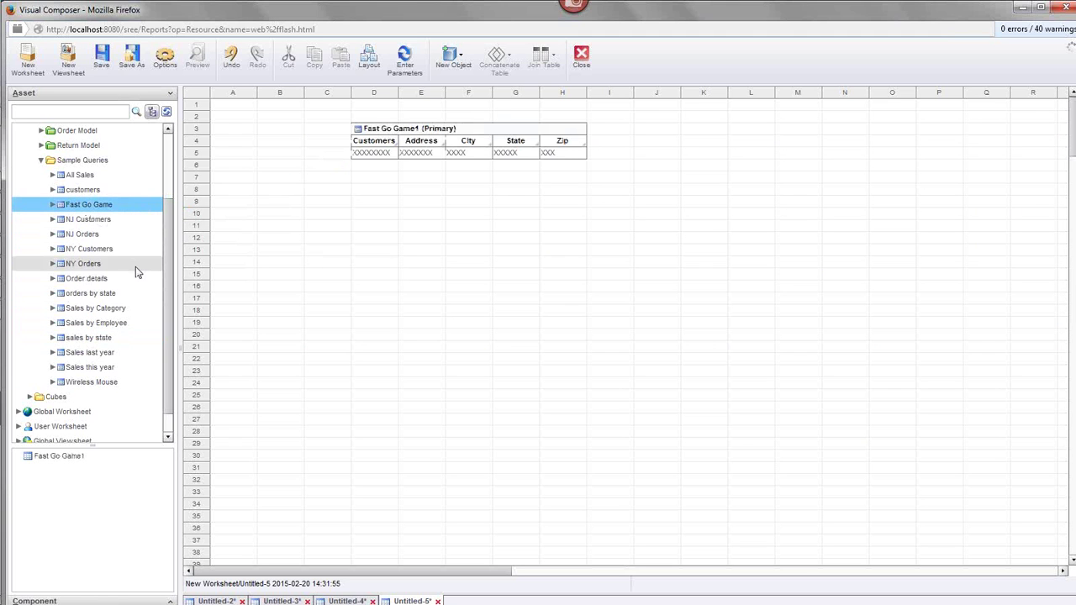
drag(94, 389, 384, 229)
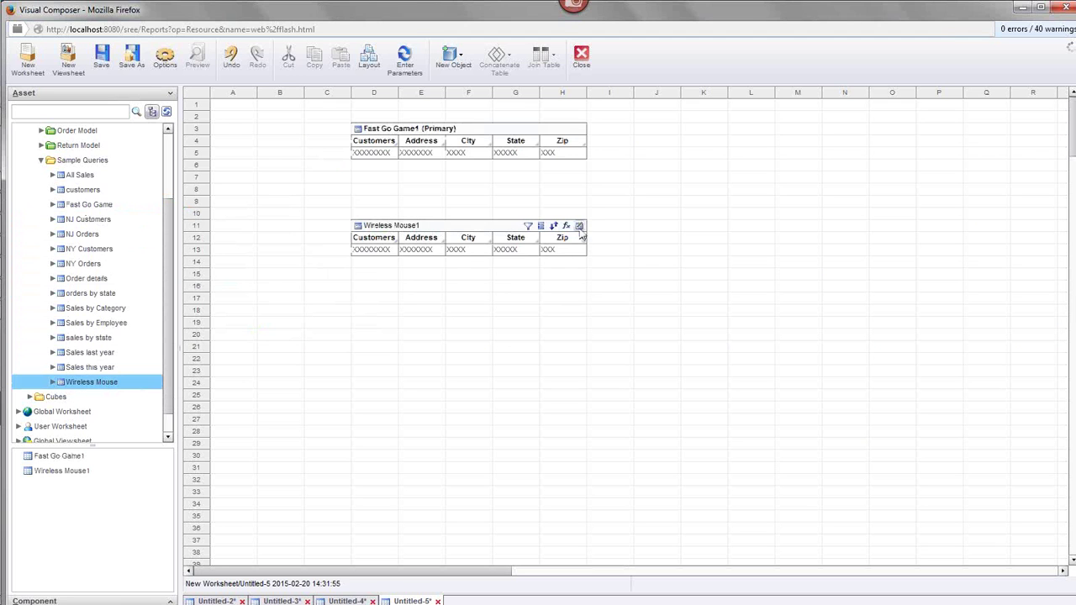
Step: Switch the Wireless Mouse table to Live Preview, extend it to four data rows, and move it down to row 16
click(579, 240)
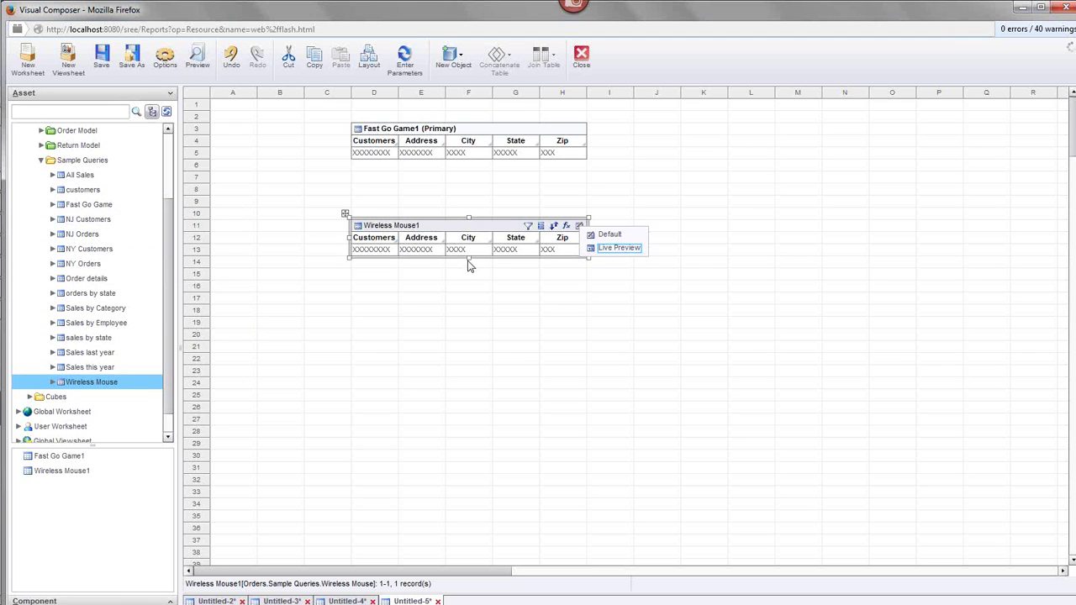
click(611, 249)
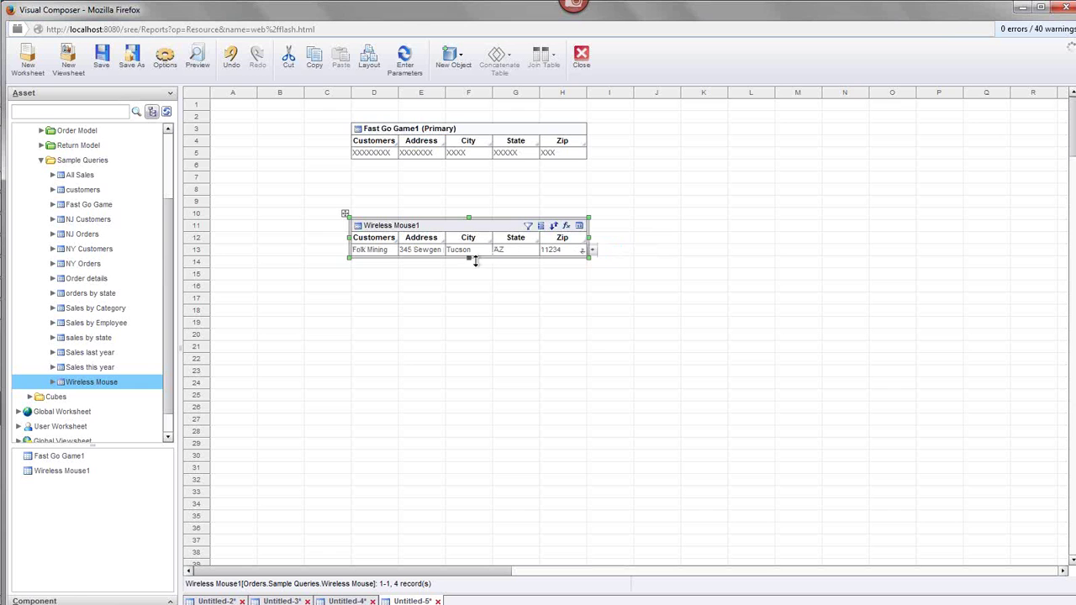
drag(468, 258, 468, 294)
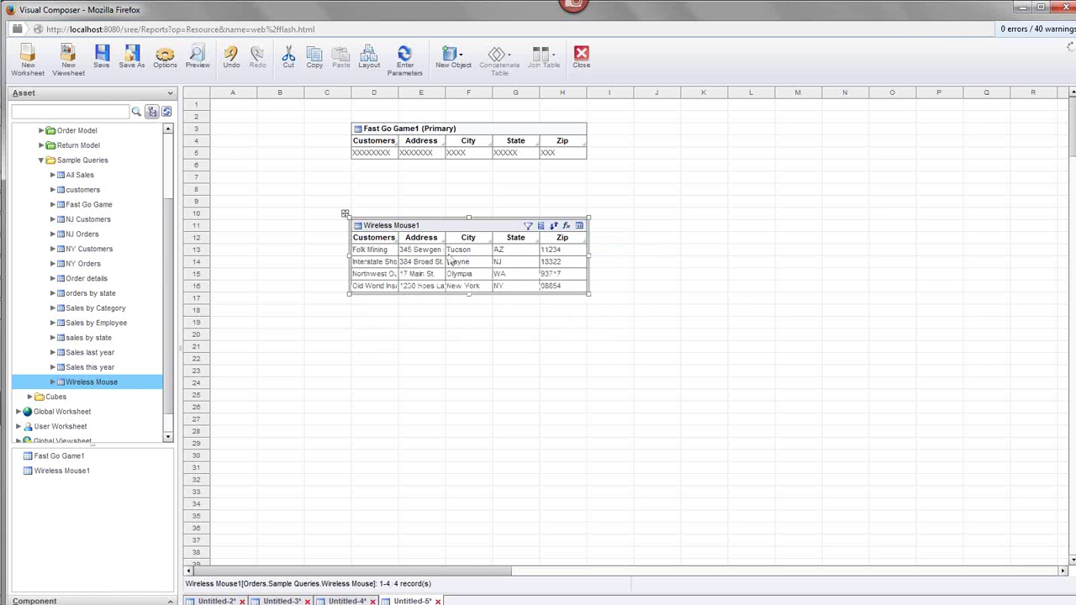
click(481, 141)
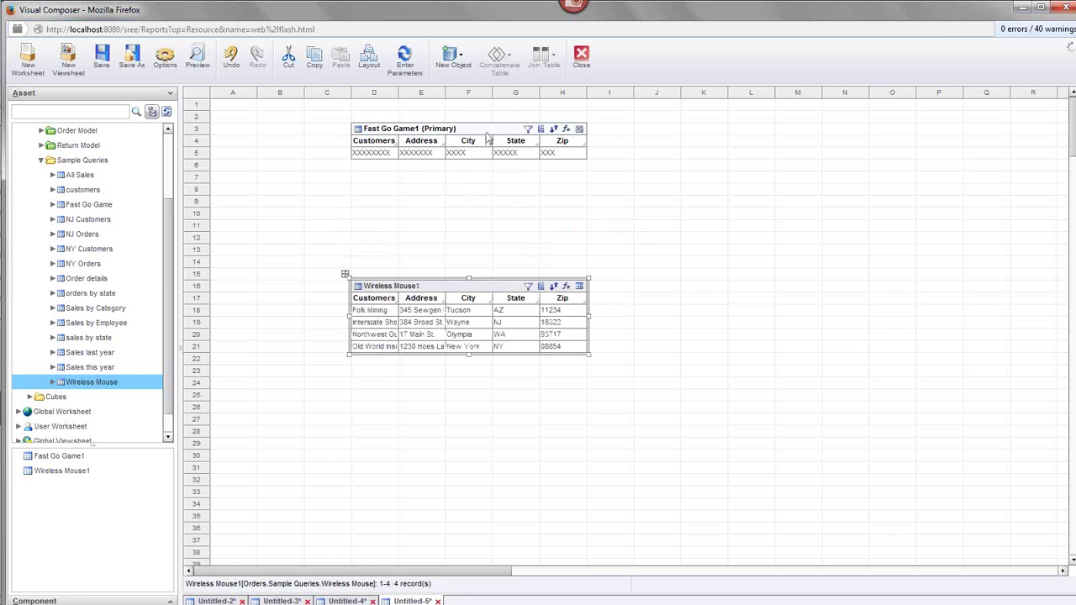
Step: Show the Fast Go Game table in Live Preview down to row 7, and move the Wireless Mouse table up to row 10
click(568, 130)
click(625, 151)
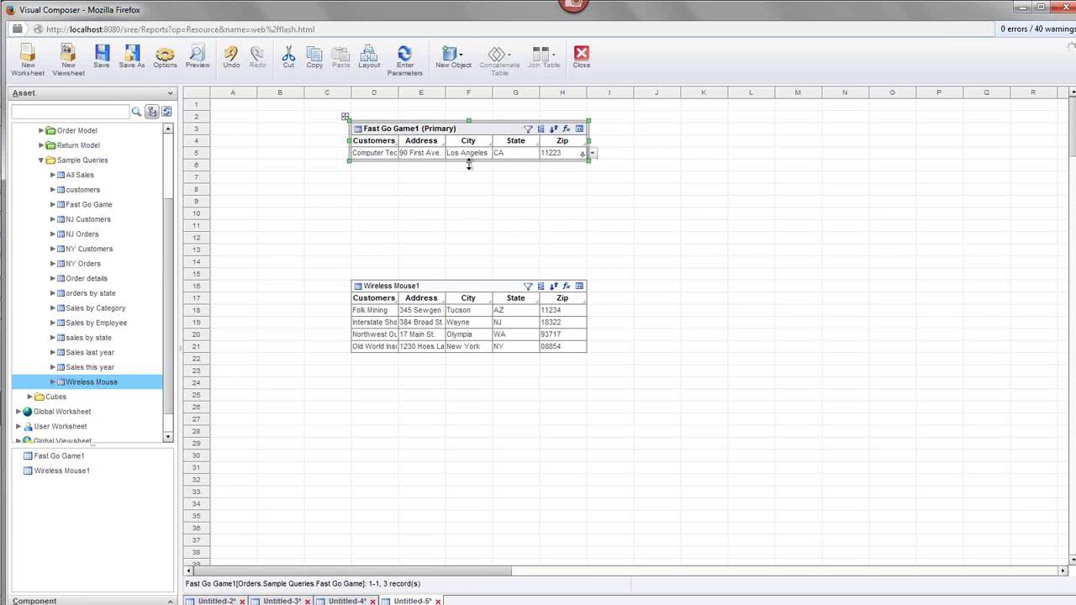
drag(470, 165, 476, 209)
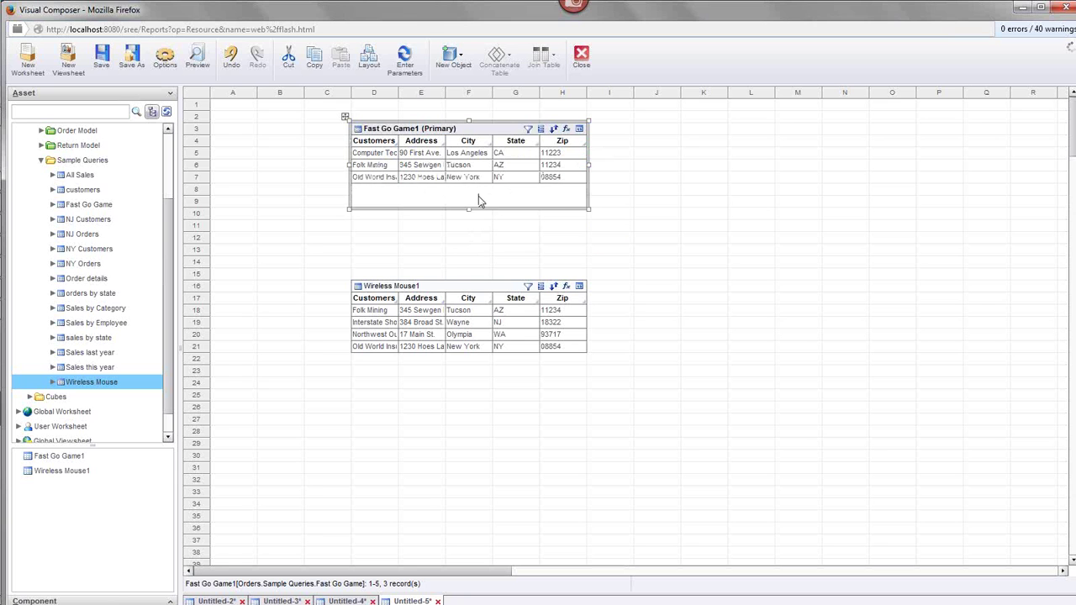
drag(454, 284, 472, 227)
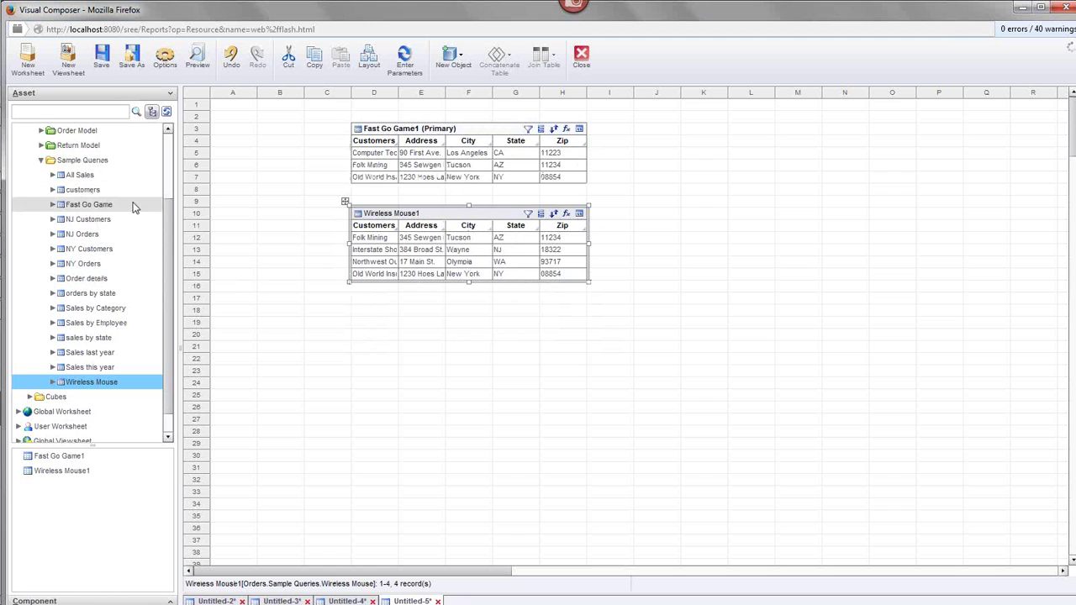
scroll(168, 217, up, 3)
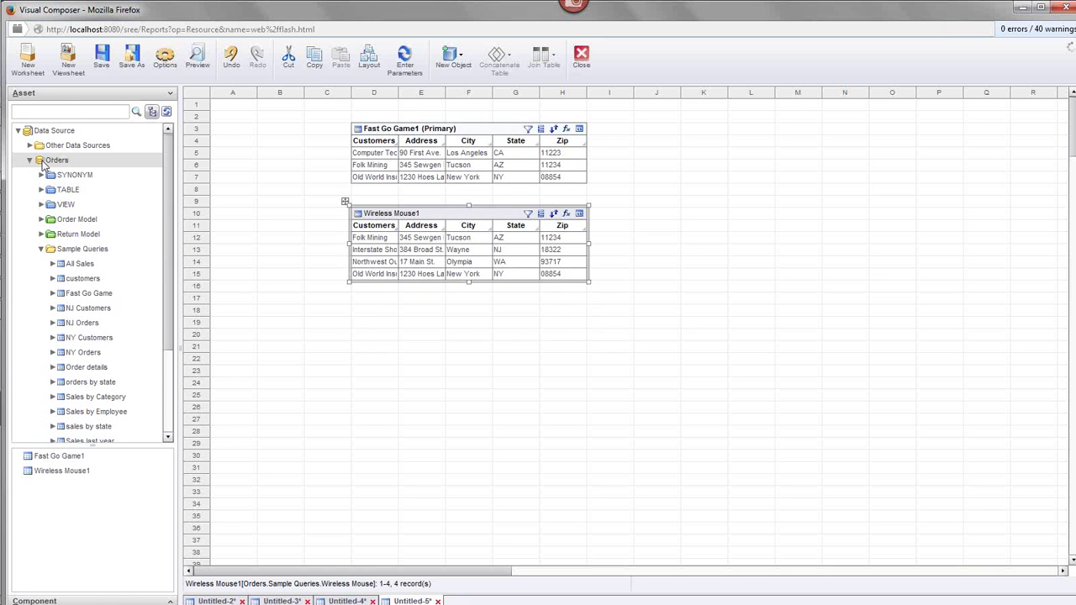
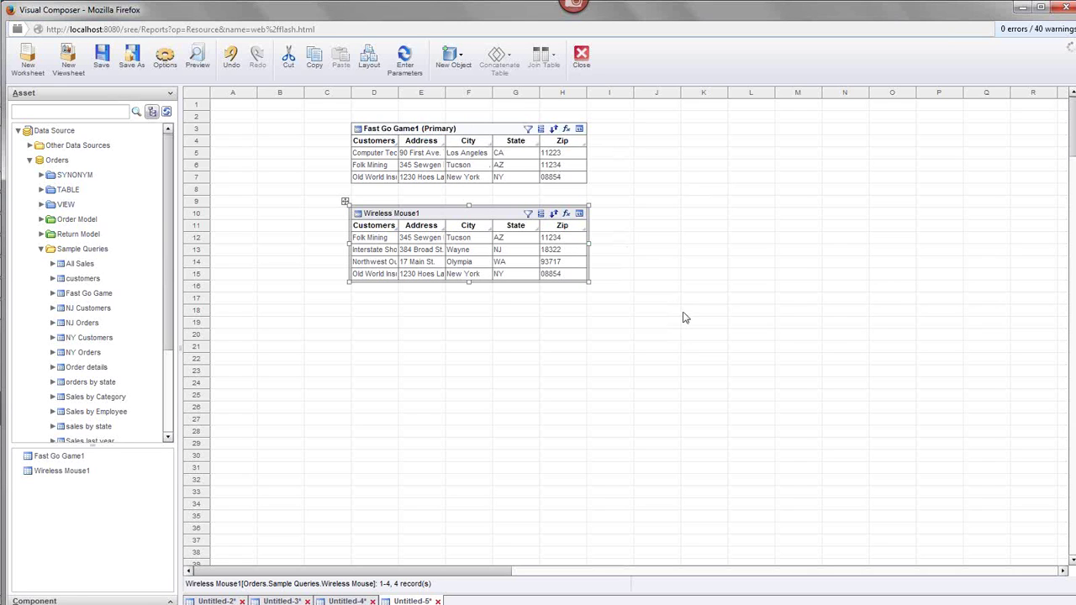
Step: Concatenate the Fast Go Game and Wireless Mouse tables with a Union, and move the resulting table down to row 20
drag(659, 328, 340, 112)
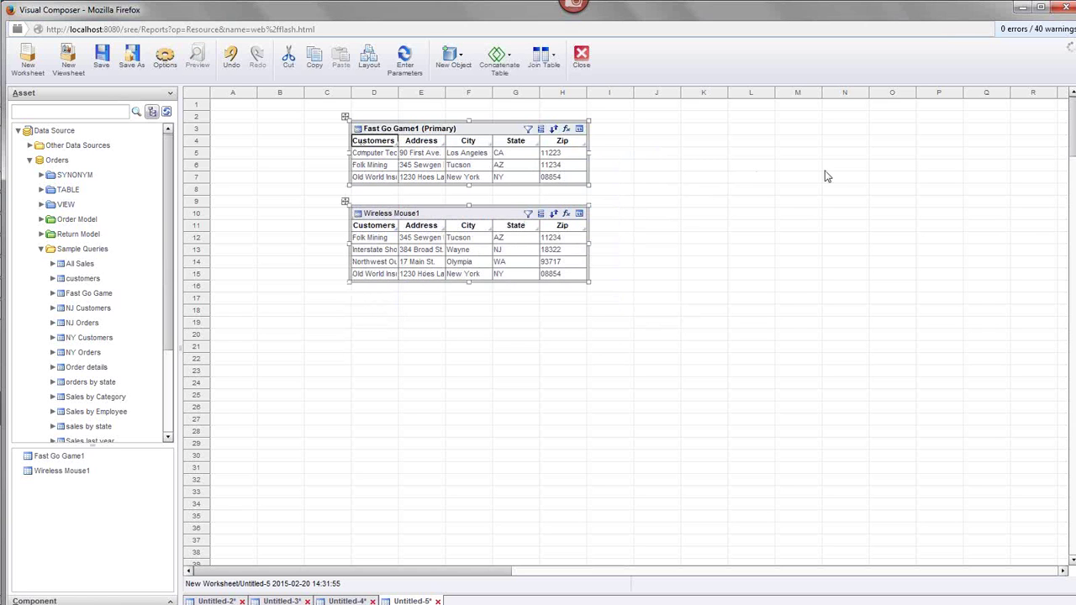
click(512, 71)
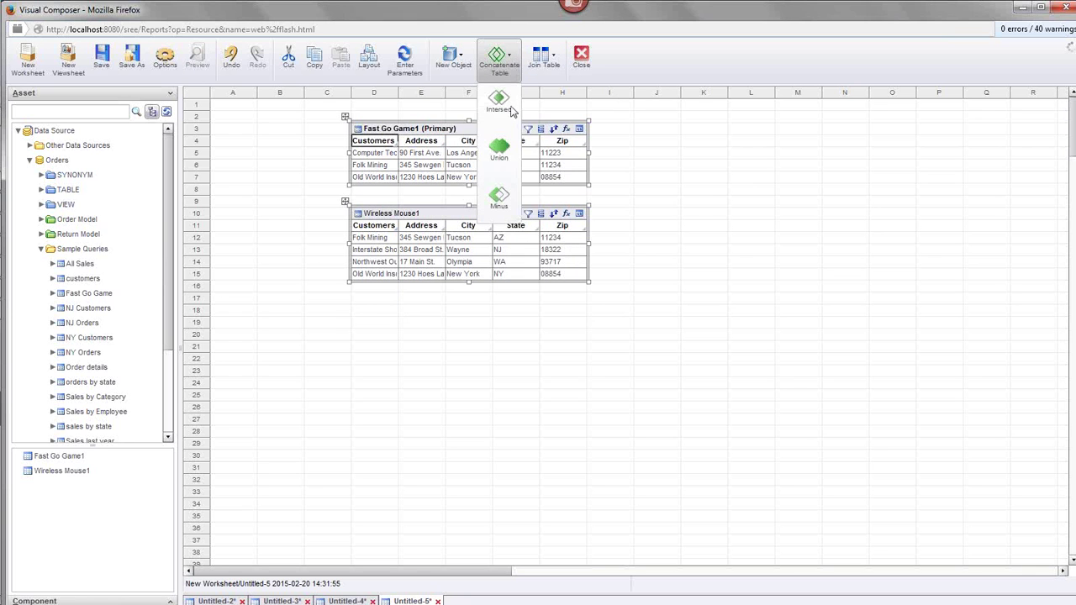
click(500, 150)
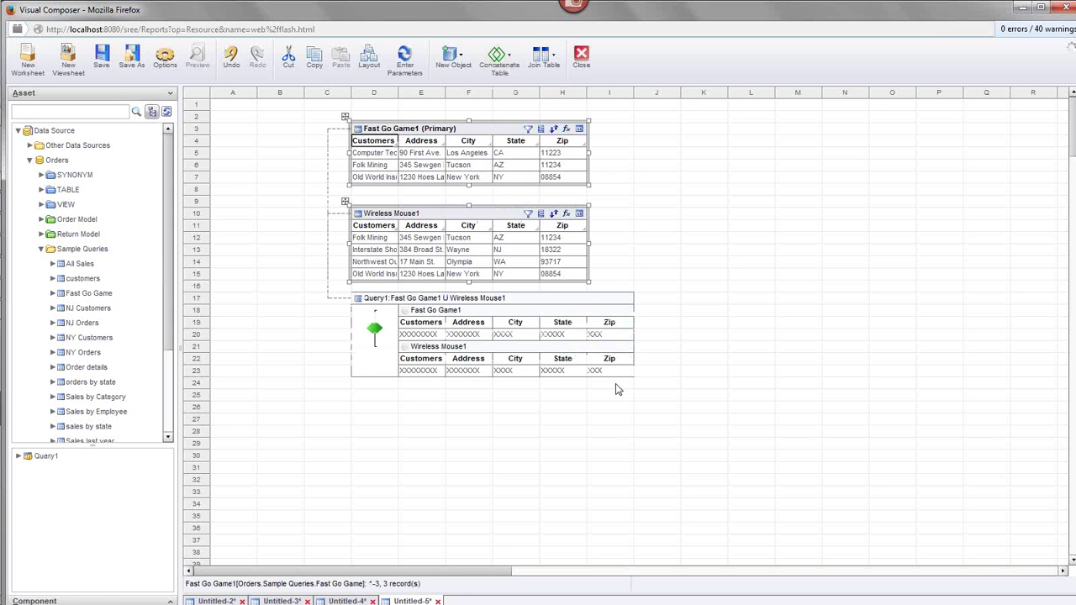
click(494, 303)
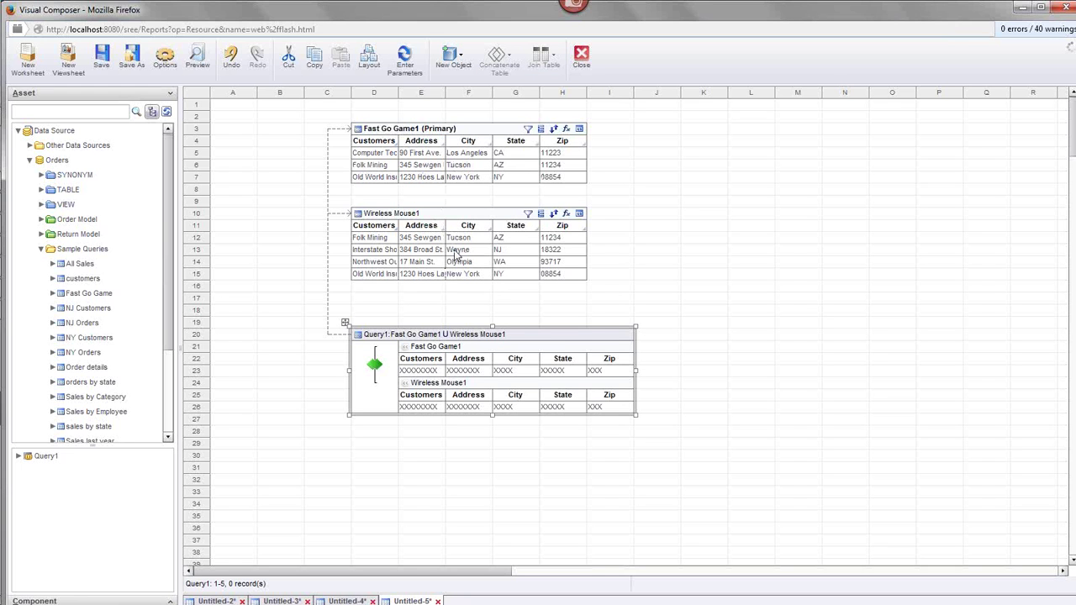
Step: Switch the union table to Live Preview and extend it down to row 29
mouse_move(517, 392)
mouse_move(496, 347)
click(627, 334)
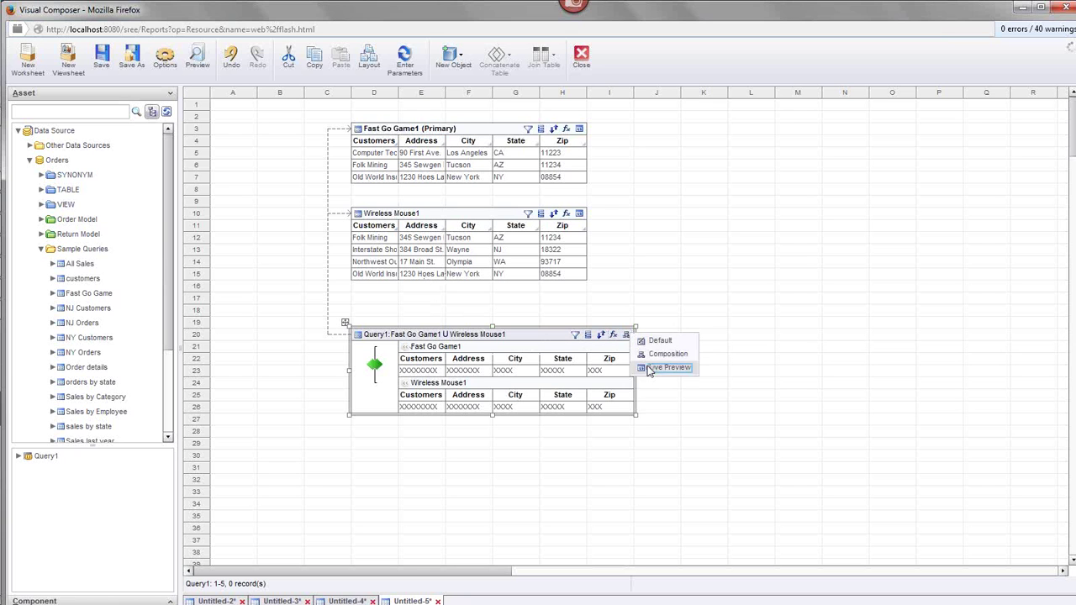
click(664, 368)
drag(469, 368, 471, 449)
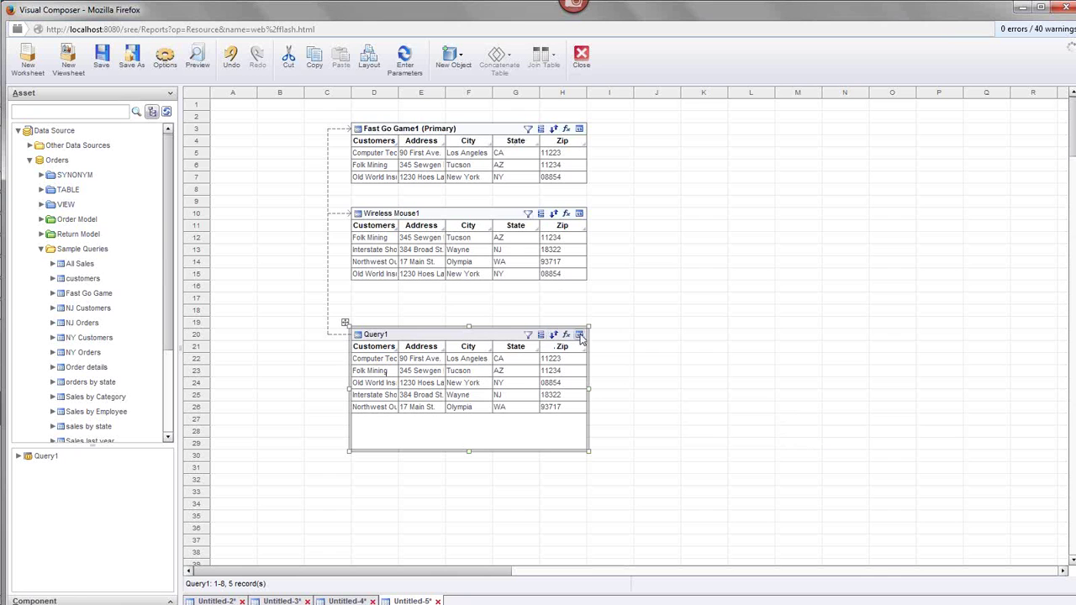
Step: Return the union table to Composition view and open the link properties of its concatenation
click(581, 336)
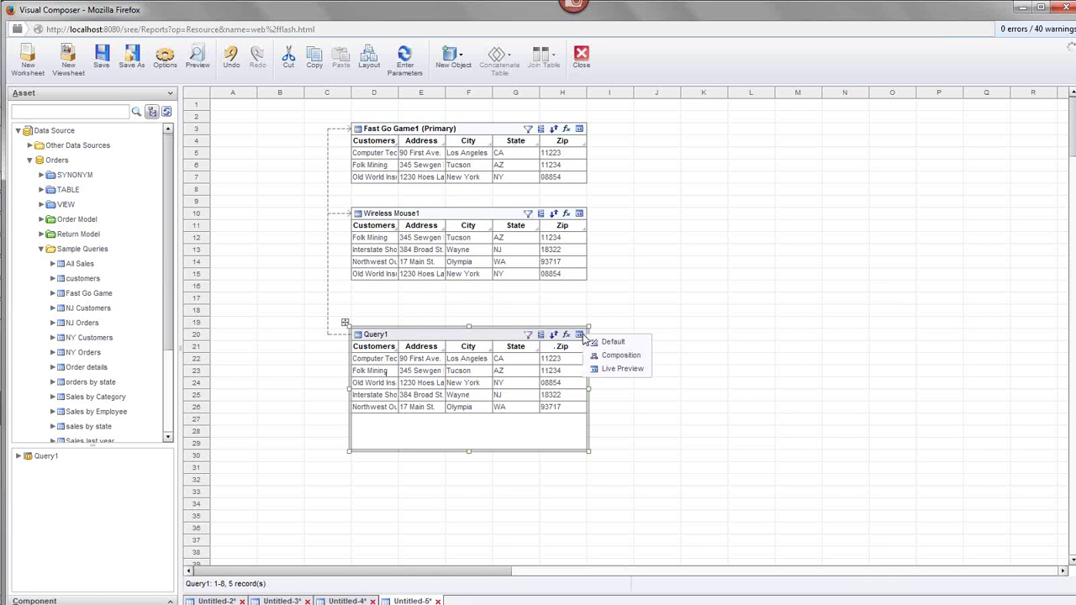
click(637, 358)
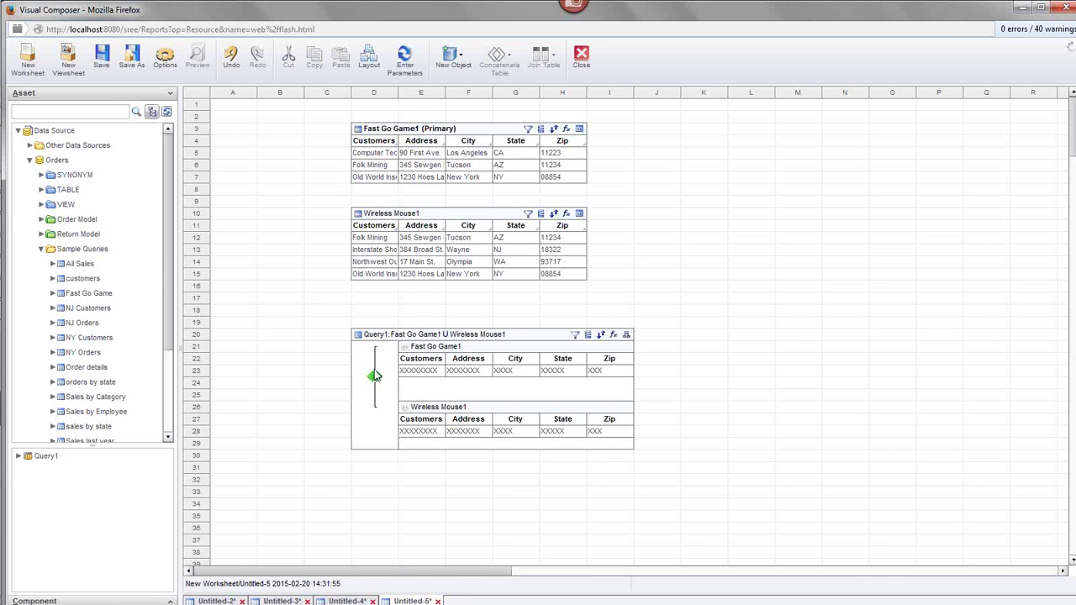
right_click(377, 380)
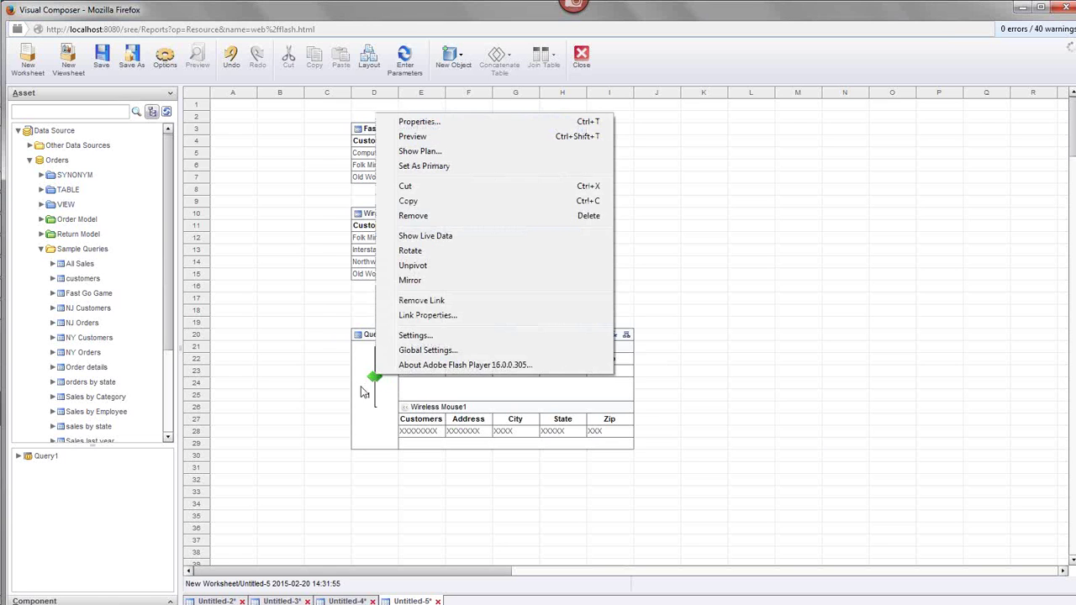
click(374, 375)
right_click(378, 376)
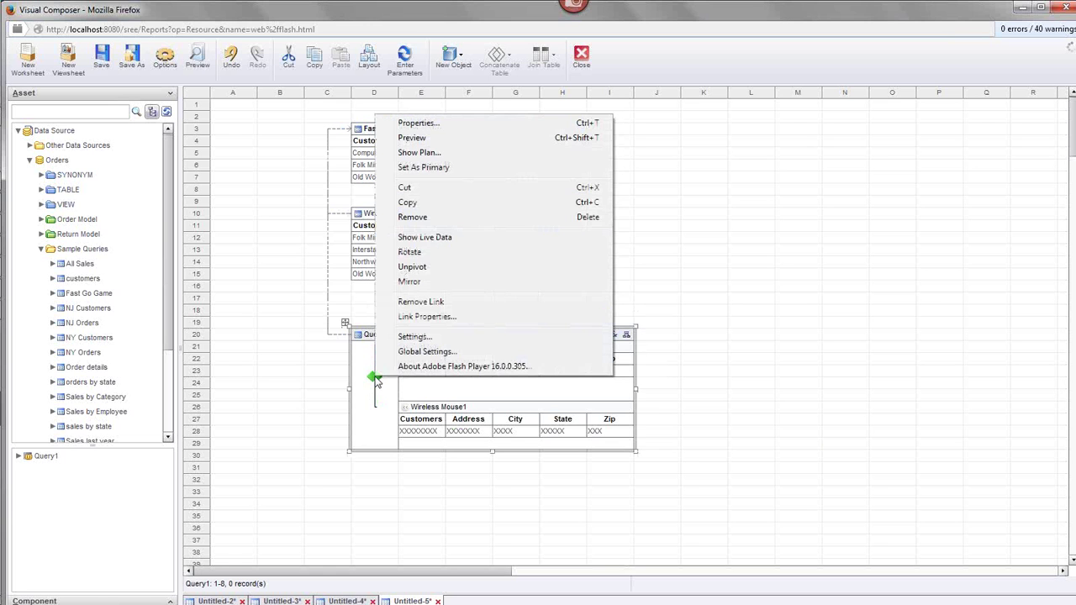
click(459, 316)
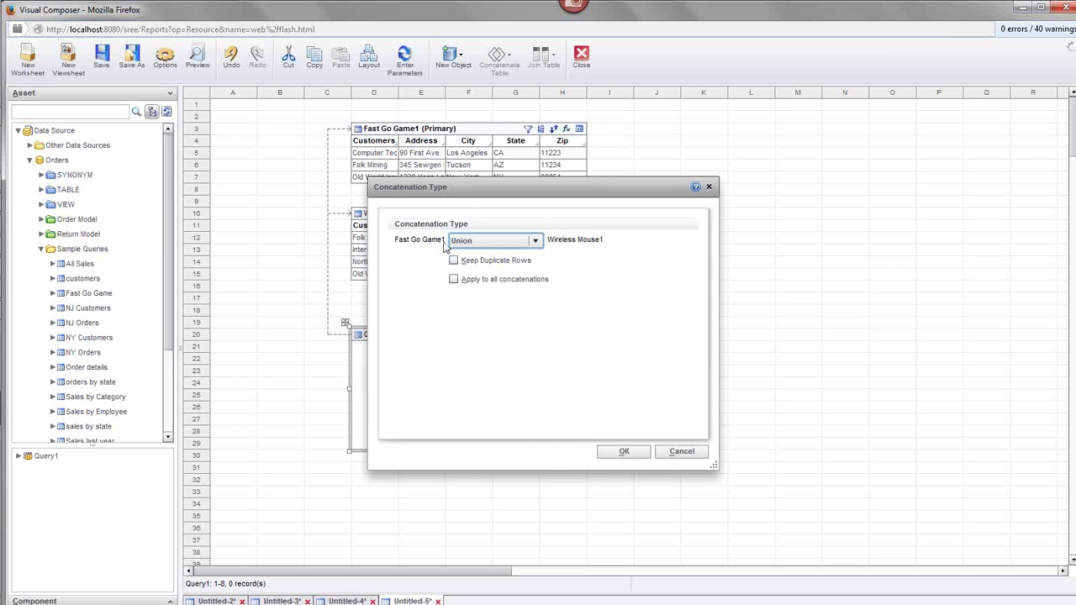
Step: Set the Union concatenation to keep duplicate rows, and display the union table in Live Preview
click(542, 245)
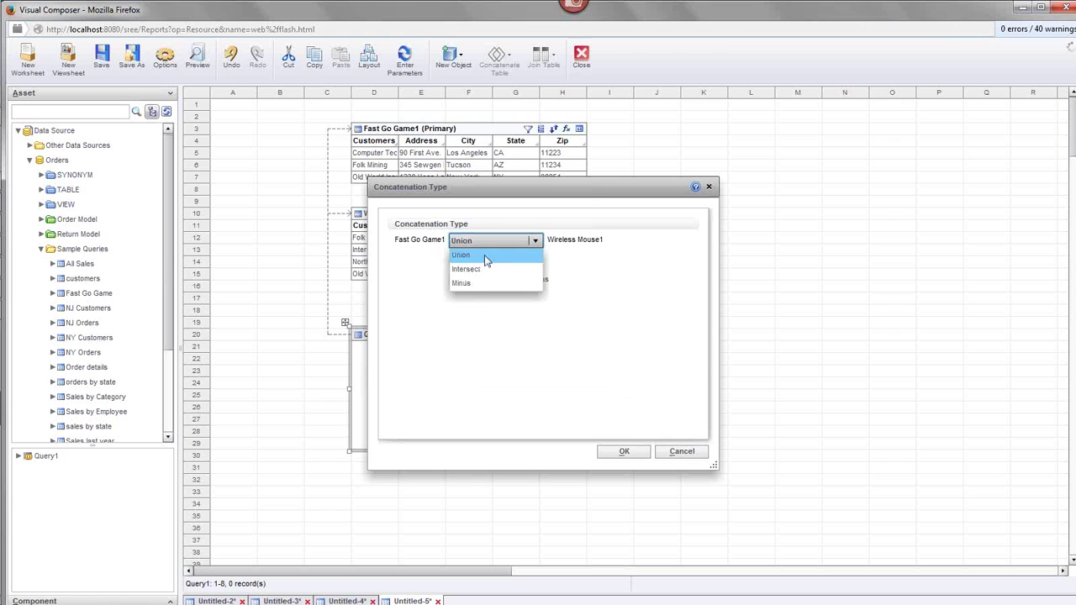
click(530, 226)
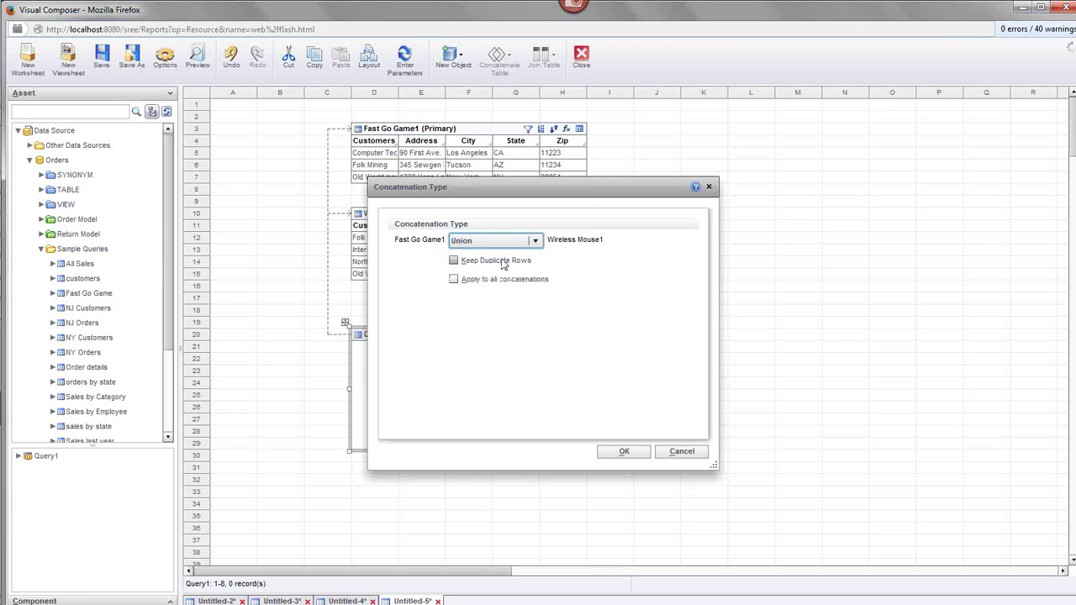
click(463, 264)
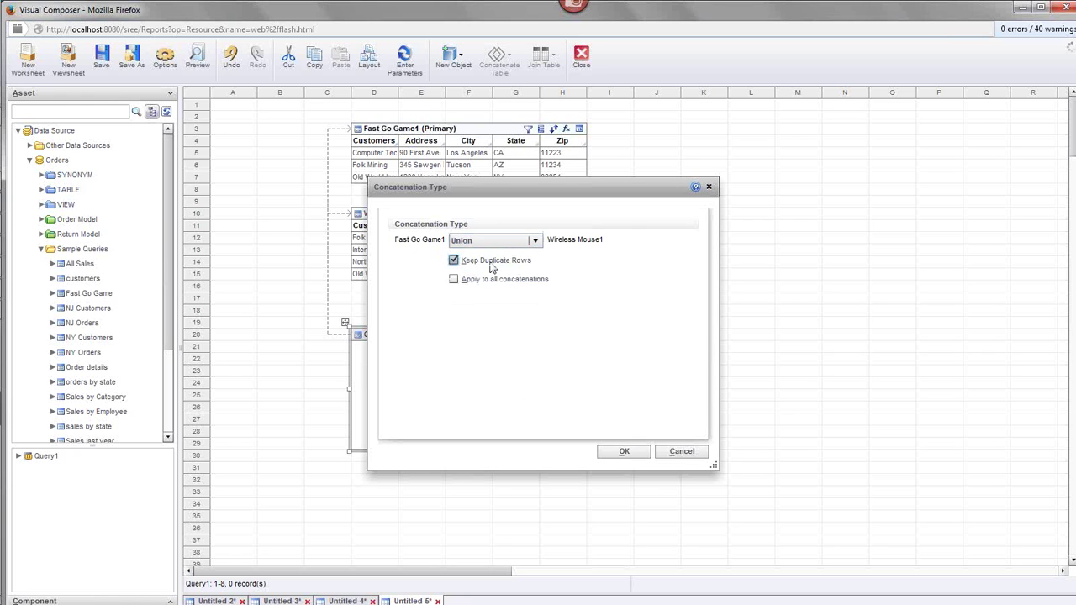
click(633, 455)
click(626, 334)
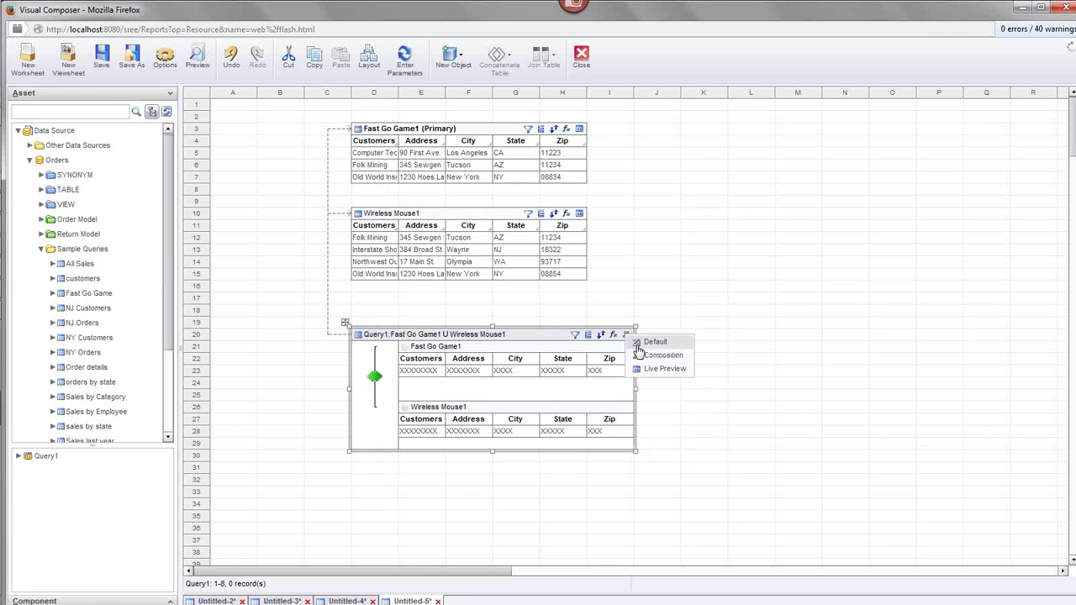
click(660, 375)
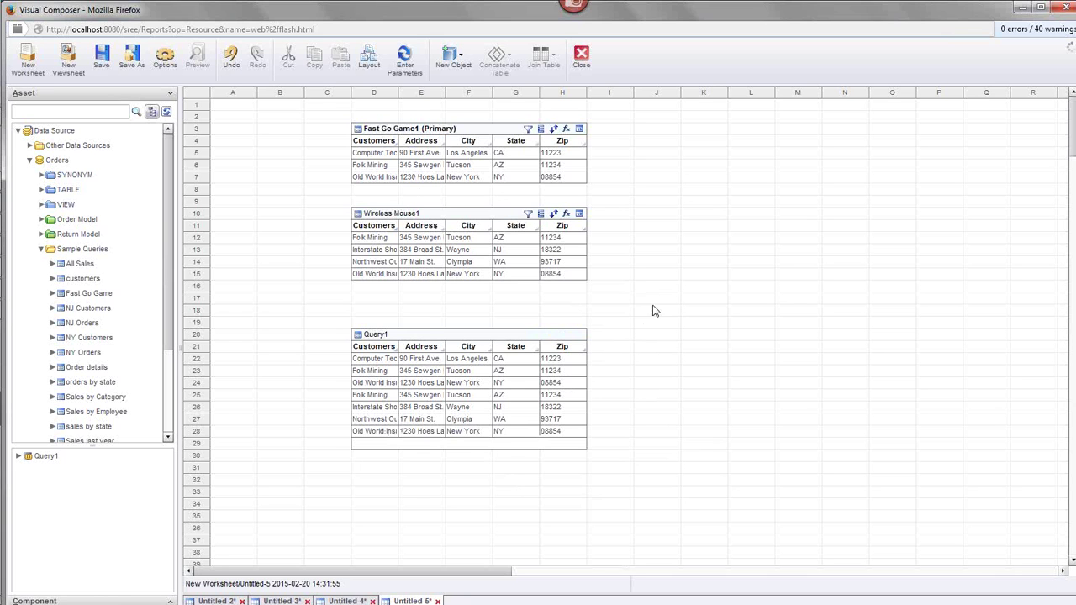
Step: Delete the union table from the worksheet
click(542, 420)
key(Delete)
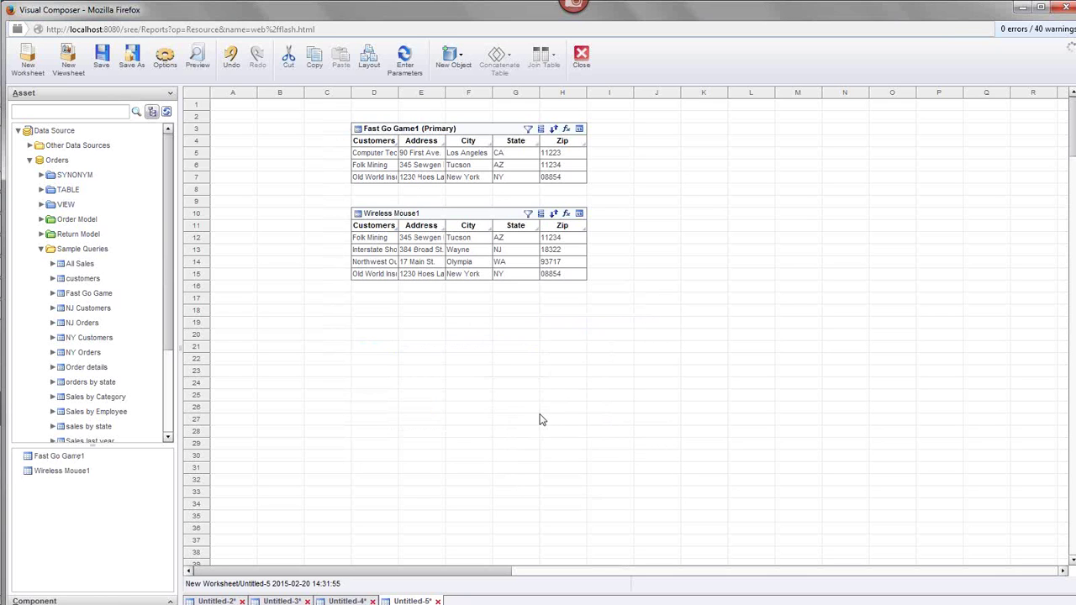
Step: Concatenate the Fast Go Game and Wireless Mouse tables with an Intersect, and move the resulting table down to row 19
drag(637, 303, 343, 114)
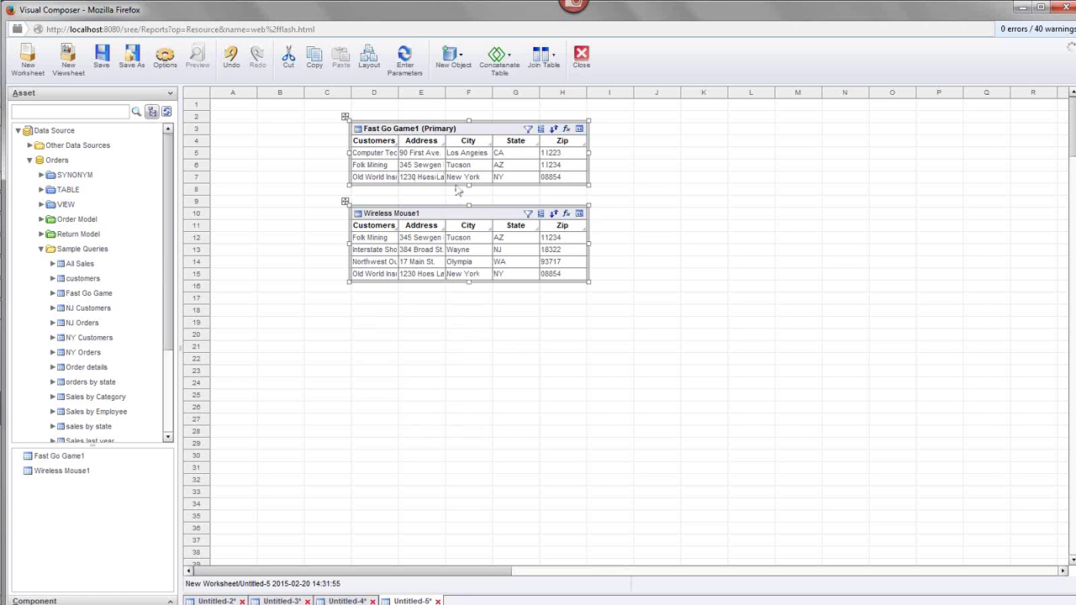
click(552, 65)
click(500, 65)
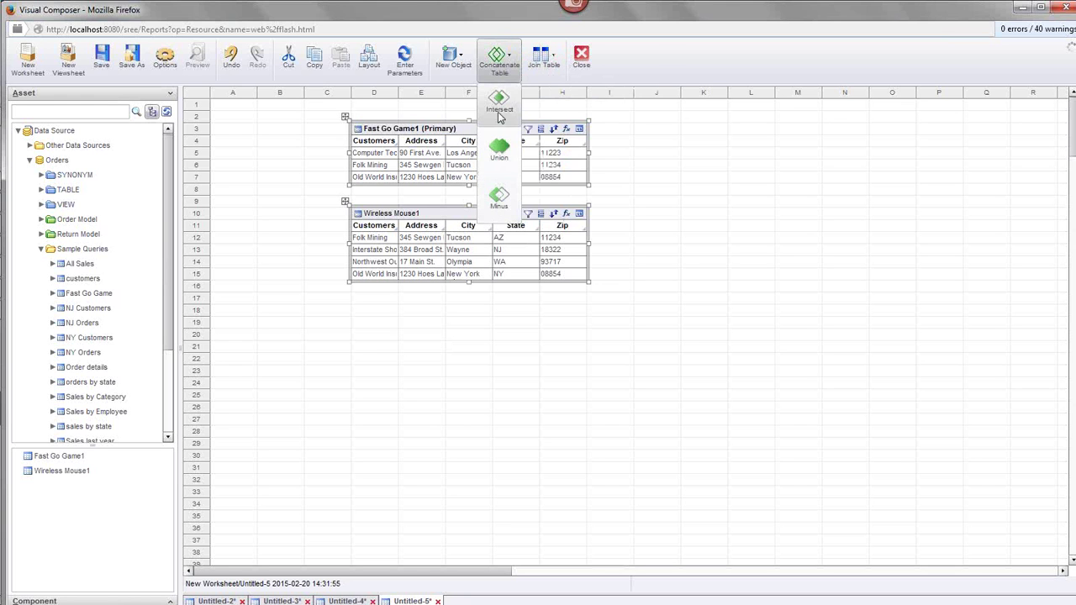
click(502, 103)
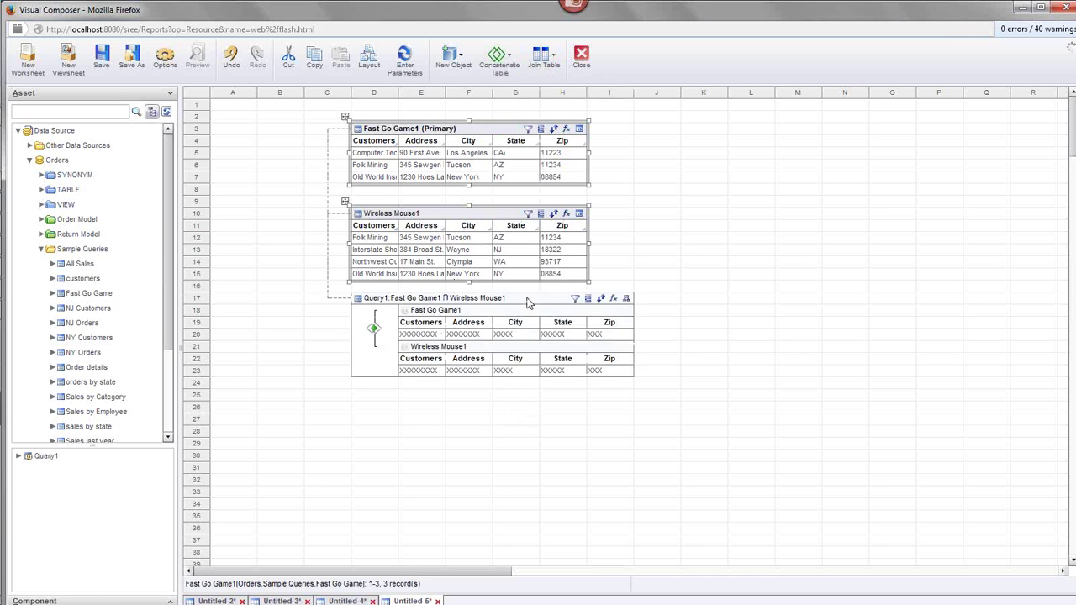
click(531, 300)
drag(534, 301, 535, 325)
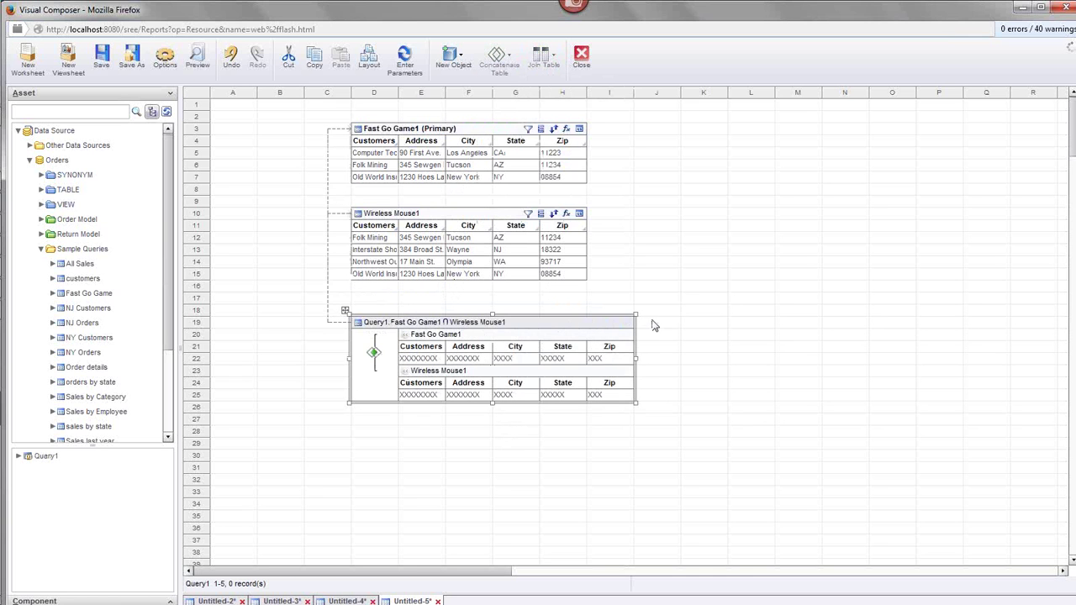
Step: Display the Intersect table of the Fast Go Game and Wireless Mouse customers in Live Preview
click(626, 325)
click(648, 356)
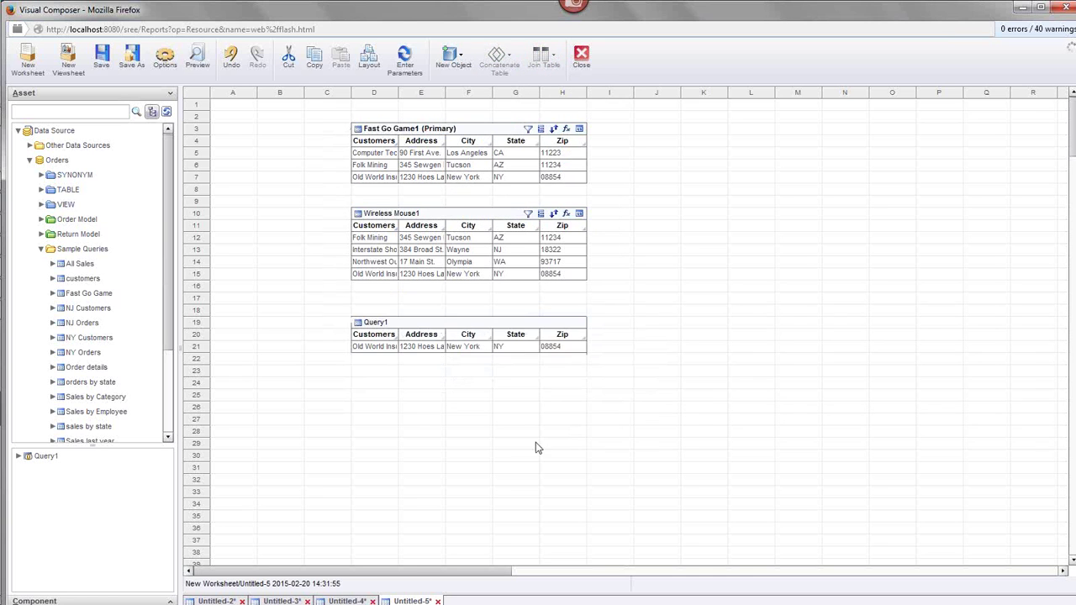
click(454, 332)
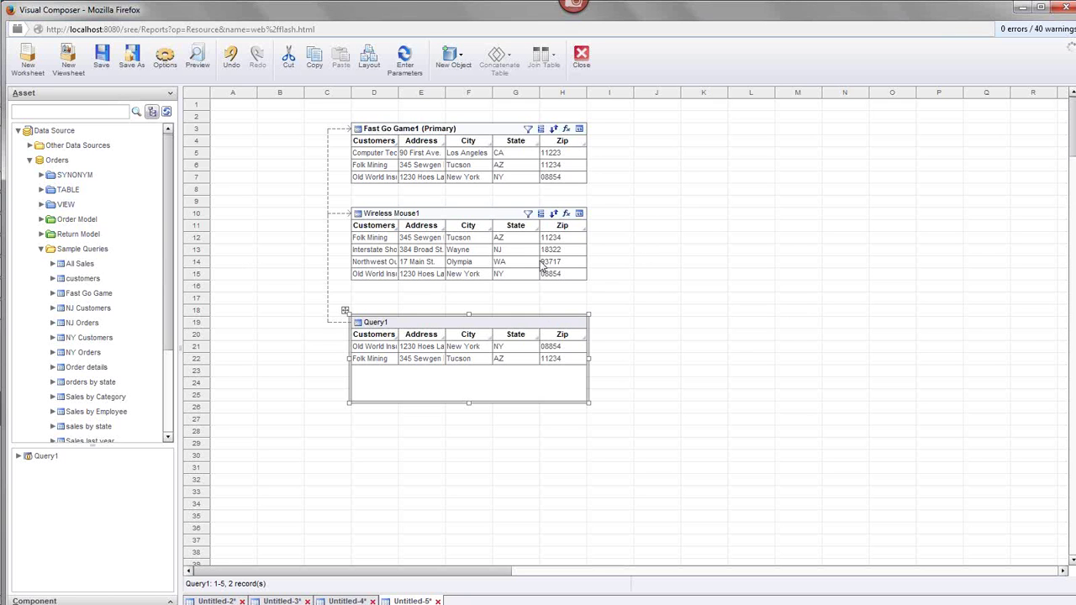
Step: Switch to the InetSoft Training Webinar PDF to read the Mashing-Up Data slide, and return to the worksheet
mouse_move(2, 265)
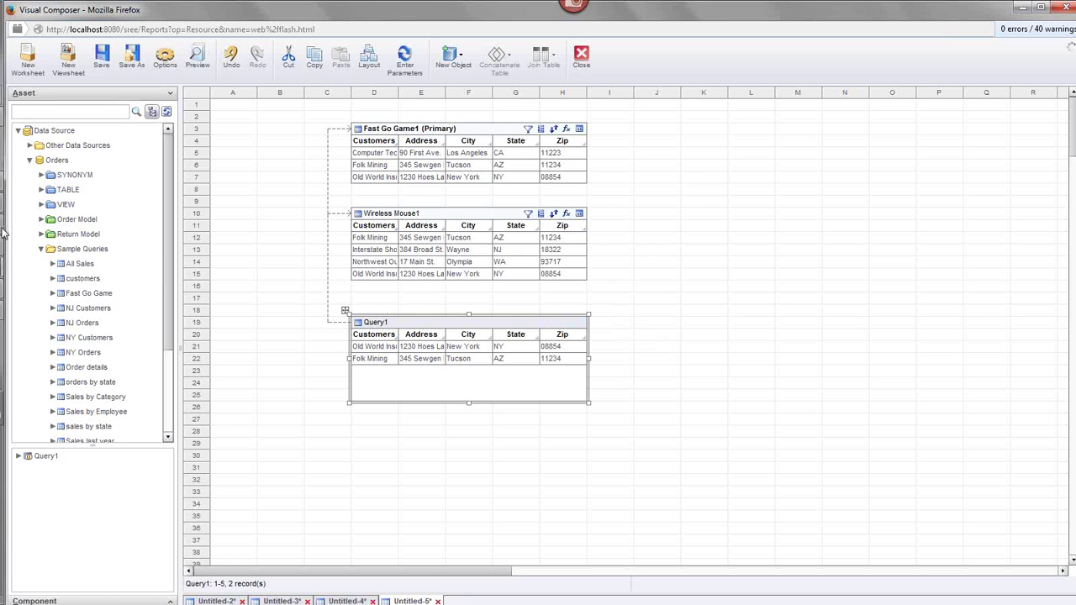
click(23, 290)
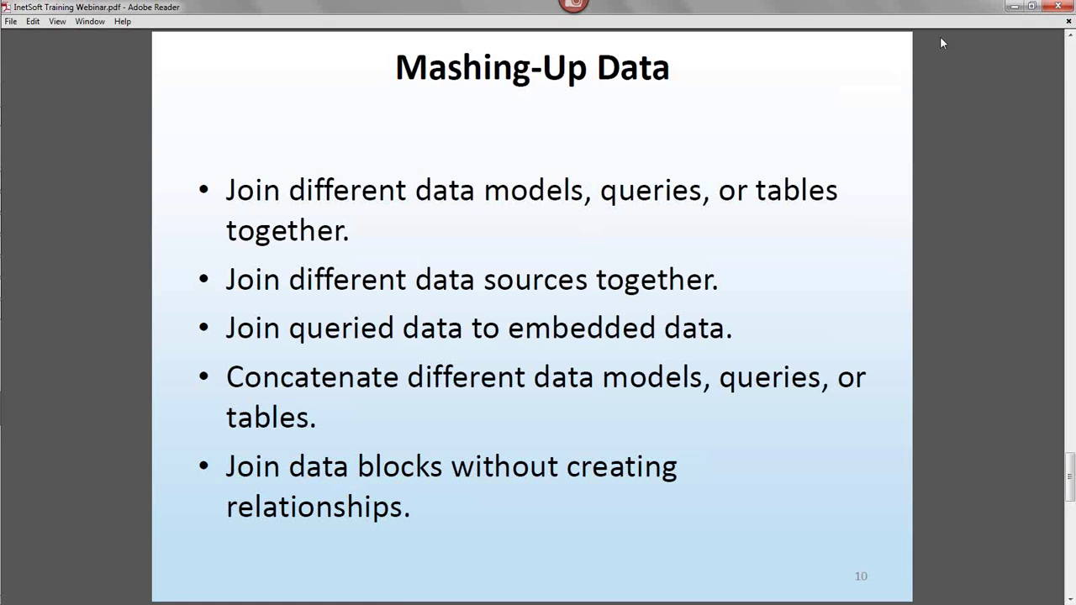
click(1015, 7)
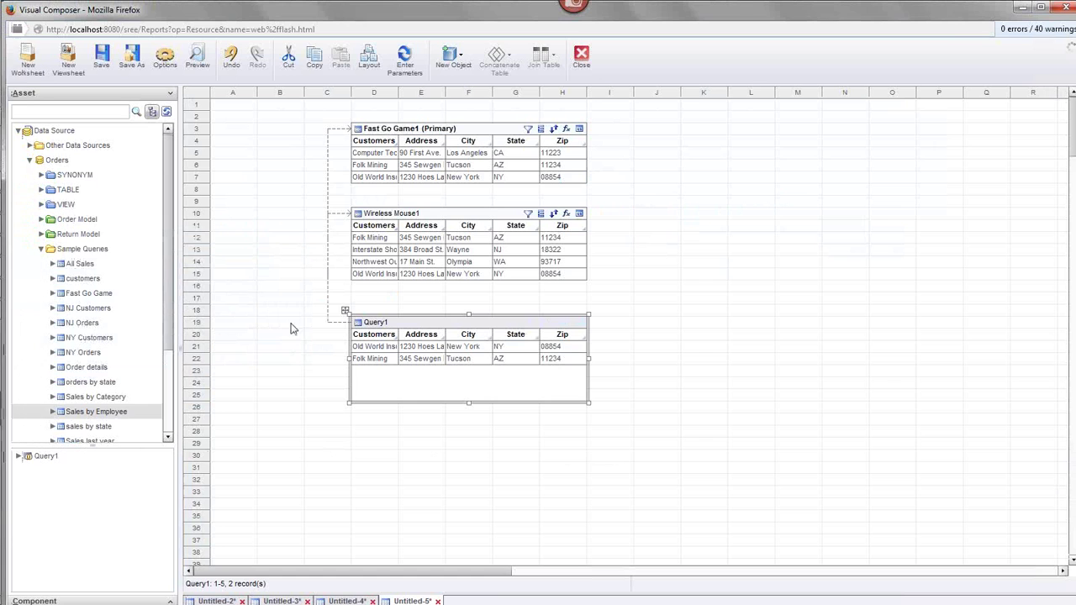
Step: Create a new worksheet and add the NY Customers query at row 5 and the NJ Customers query at row 11
click(28, 60)
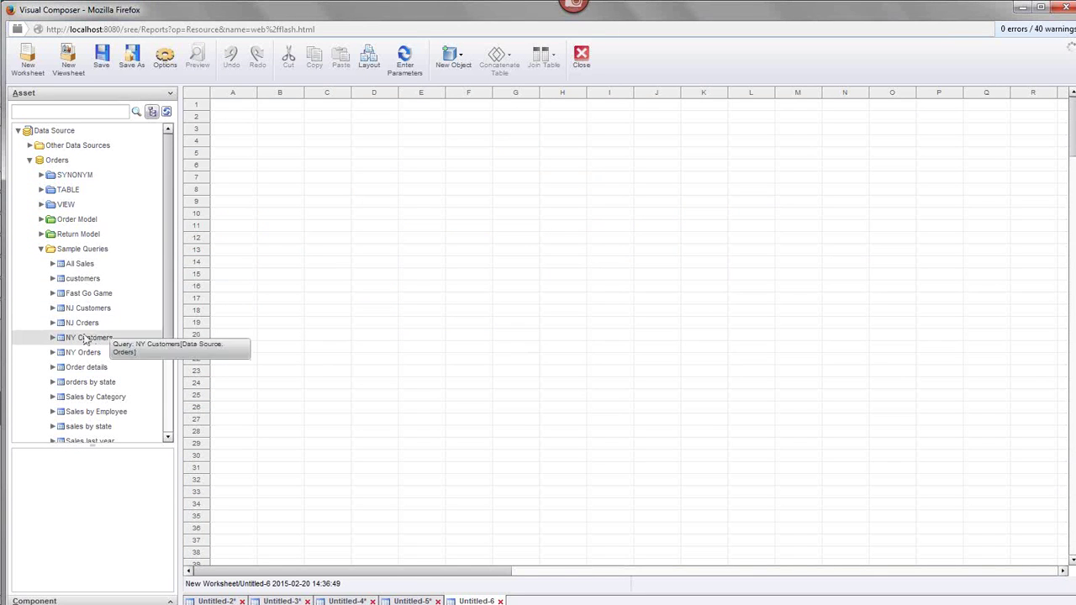
drag(91, 340, 414, 156)
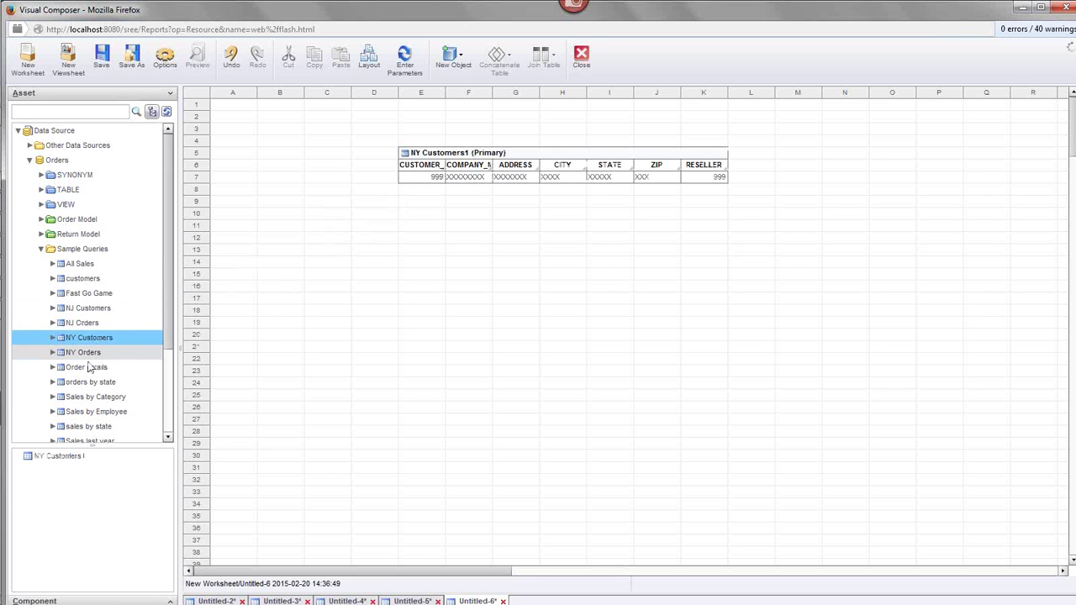
drag(87, 310, 428, 220)
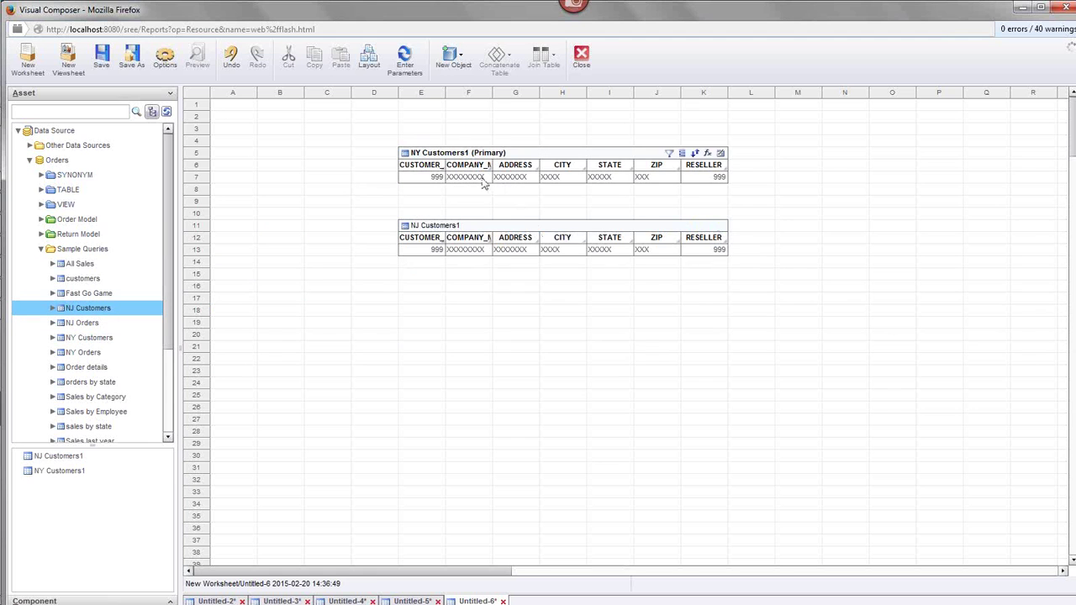
Step: Move the NY Customers table to start in column B and the NJ Customers table to column J, row 15
click(482, 227)
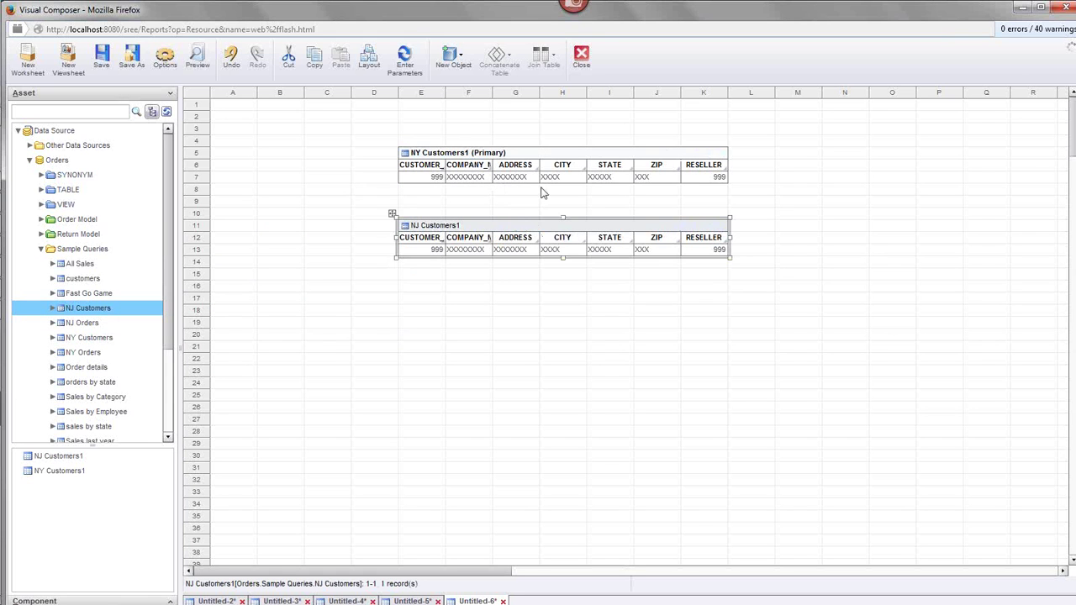
drag(452, 225, 840, 271)
click(572, 160)
drag(505, 153, 367, 153)
click(917, 281)
drag(769, 262, 628, 263)
Step: Display the NY Customers table in Live Preview and enlarge it down to row 10
click(578, 154)
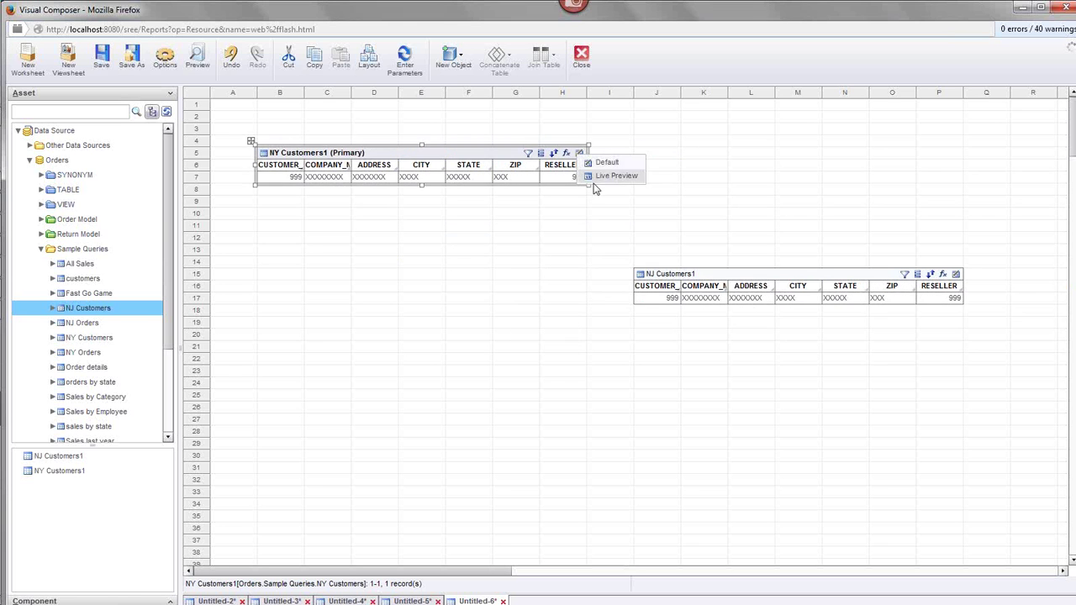
click(607, 177)
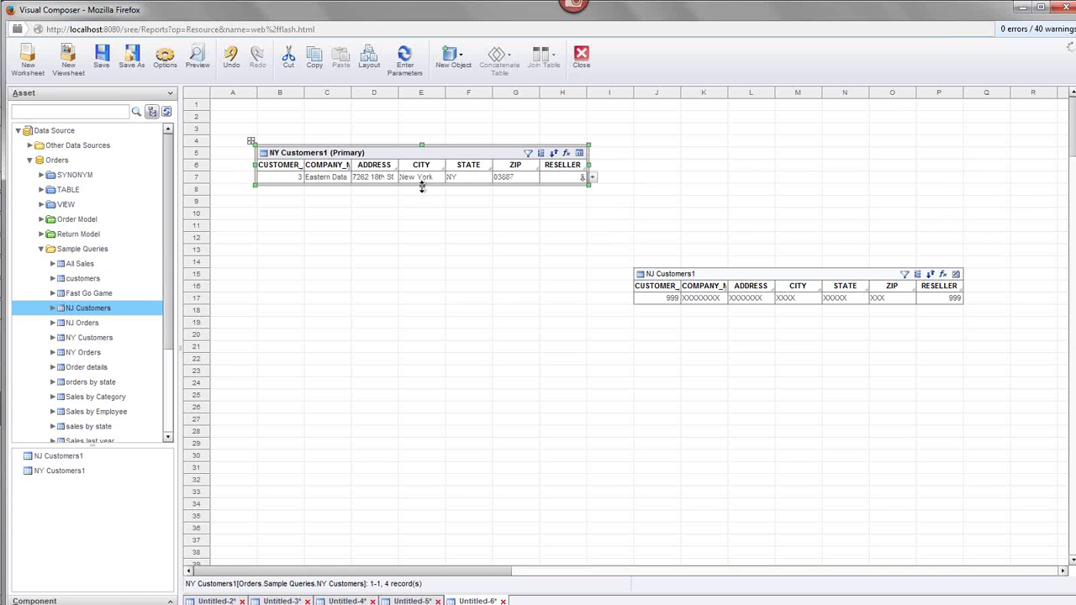
drag(422, 185, 430, 223)
Step: Display the NJ Customers table in Live Preview with six data rows, and move it up to row 5 beside NY Customers
click(955, 274)
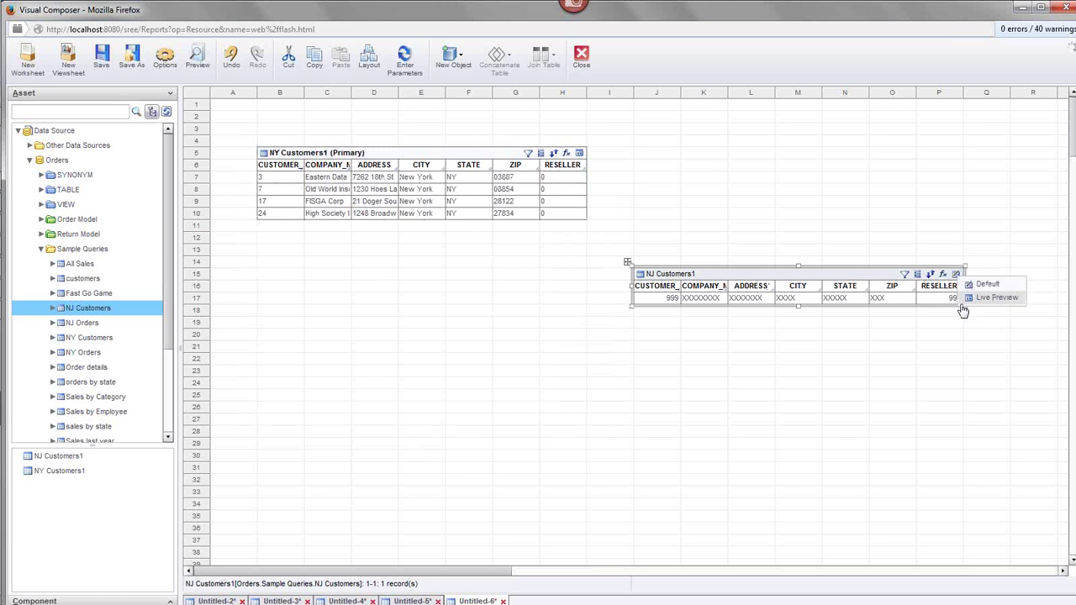
click(979, 300)
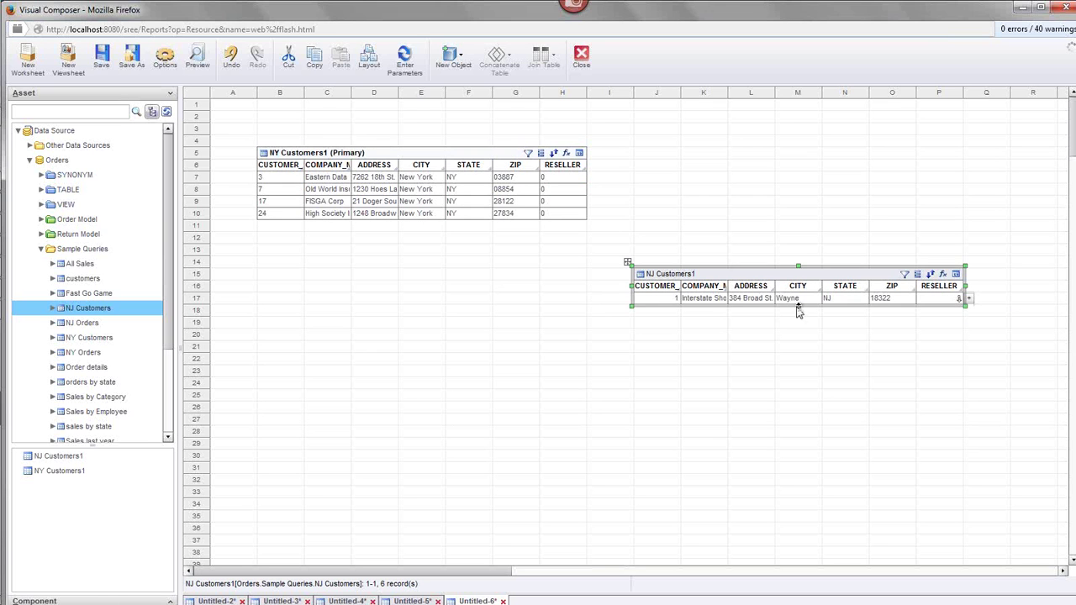
drag(798, 308, 801, 368)
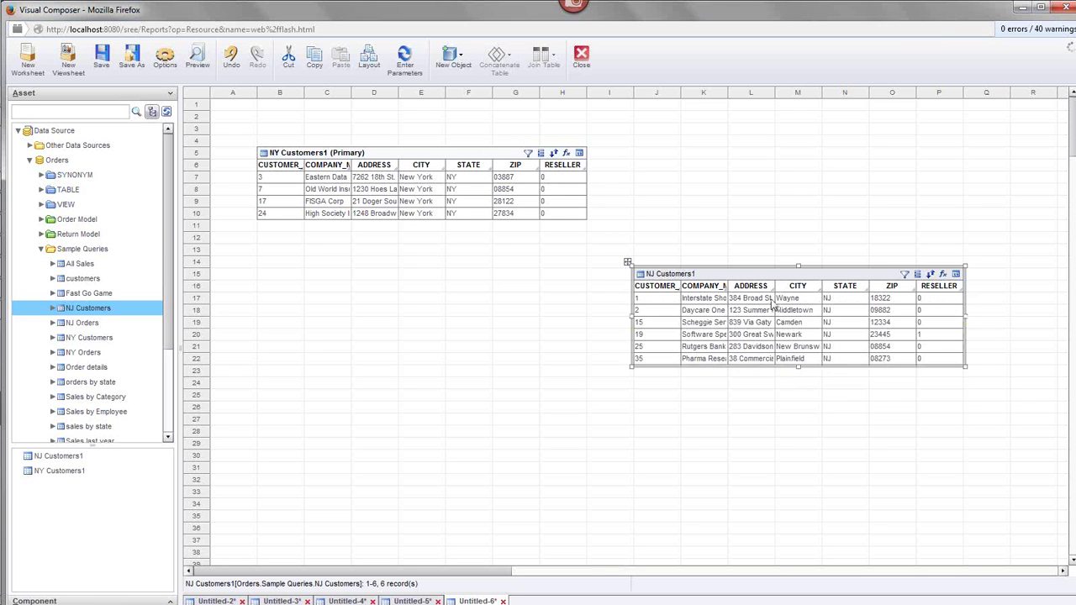
drag(767, 277, 766, 169)
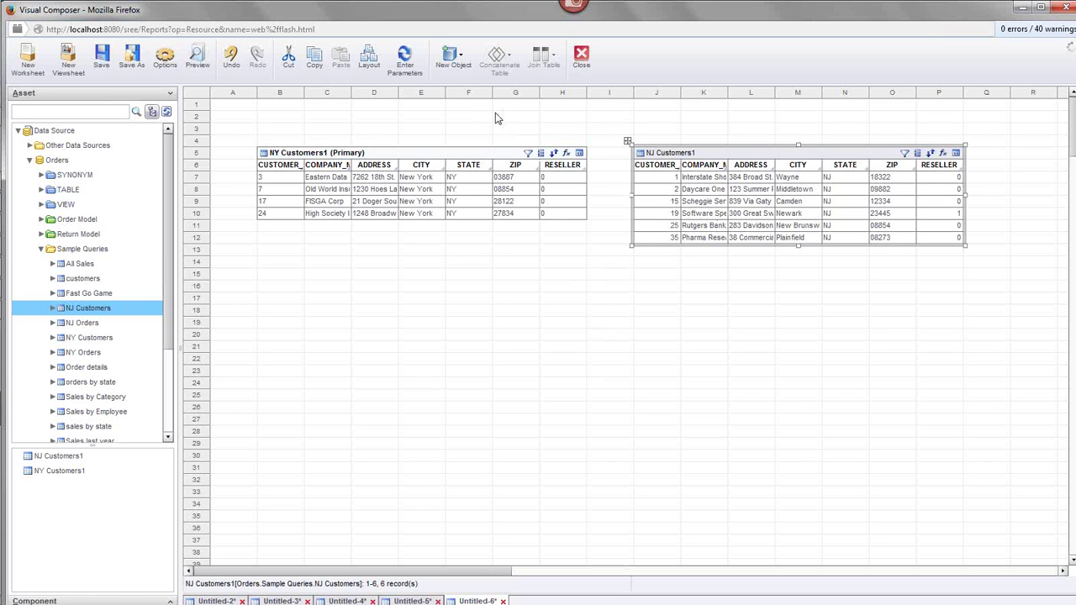
Step: Combine the NY Customers and NJ Customers tables with a Merge Join, and place the resulting table at row 18
drag(496, 117, 723, 303)
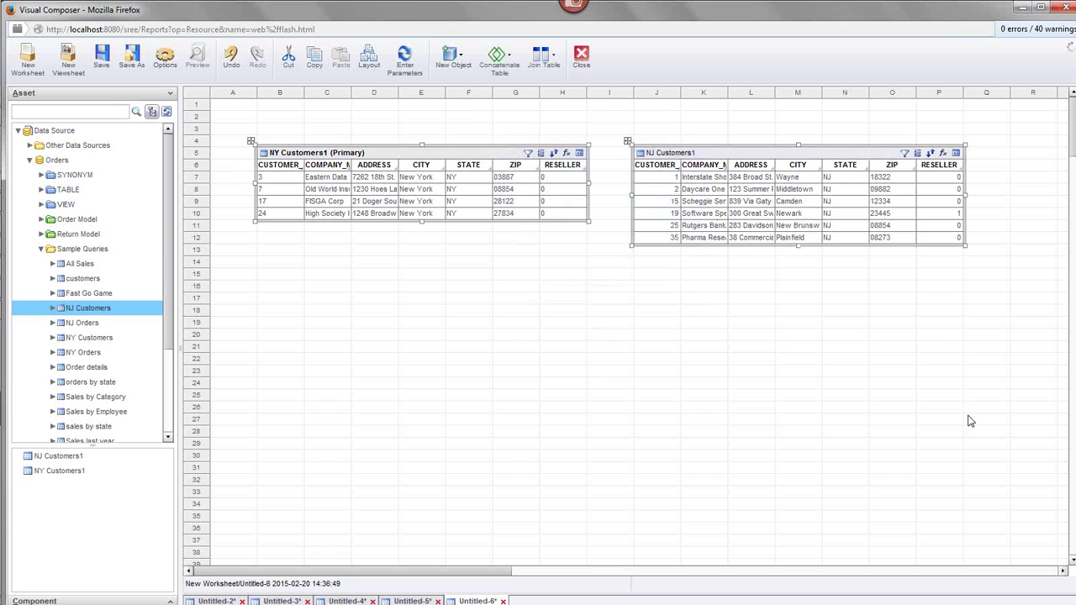
click(547, 67)
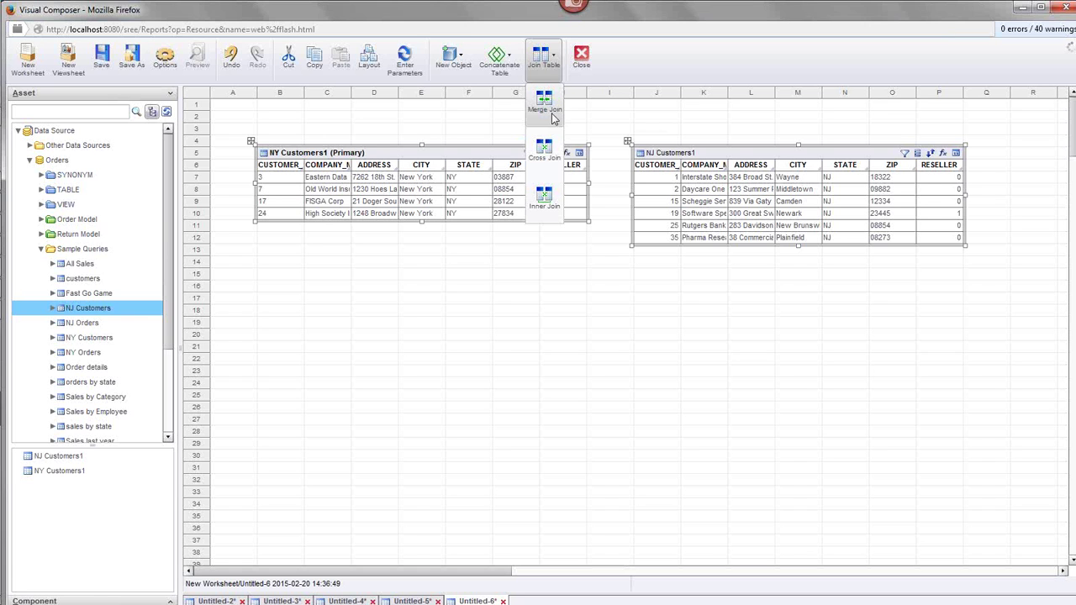
click(547, 120)
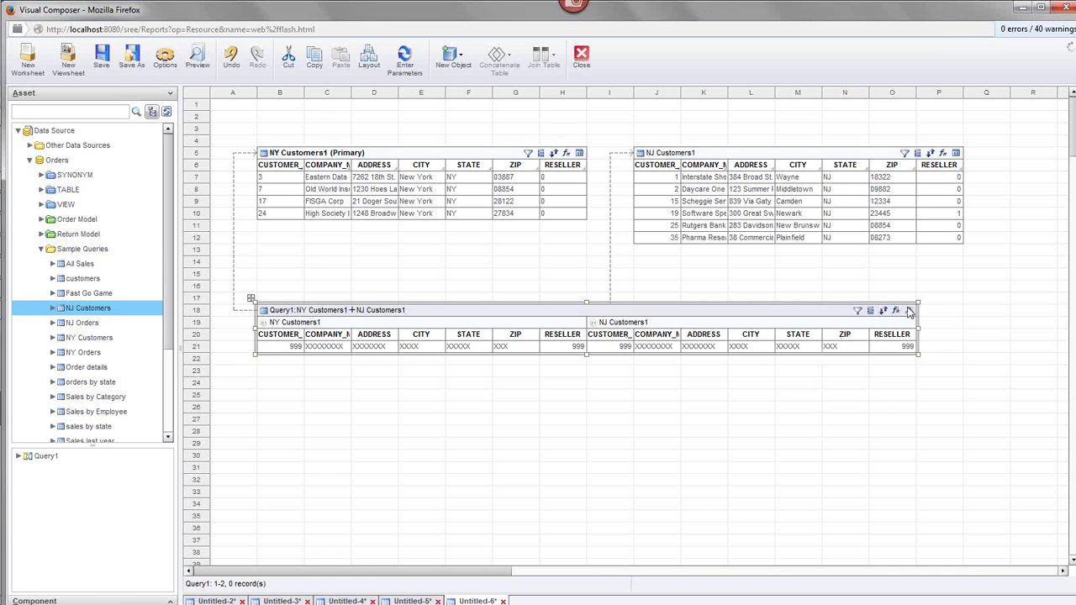
Step: Display the merge-joined table in Live Preview and size it to extend down to row 27
click(913, 311)
click(937, 343)
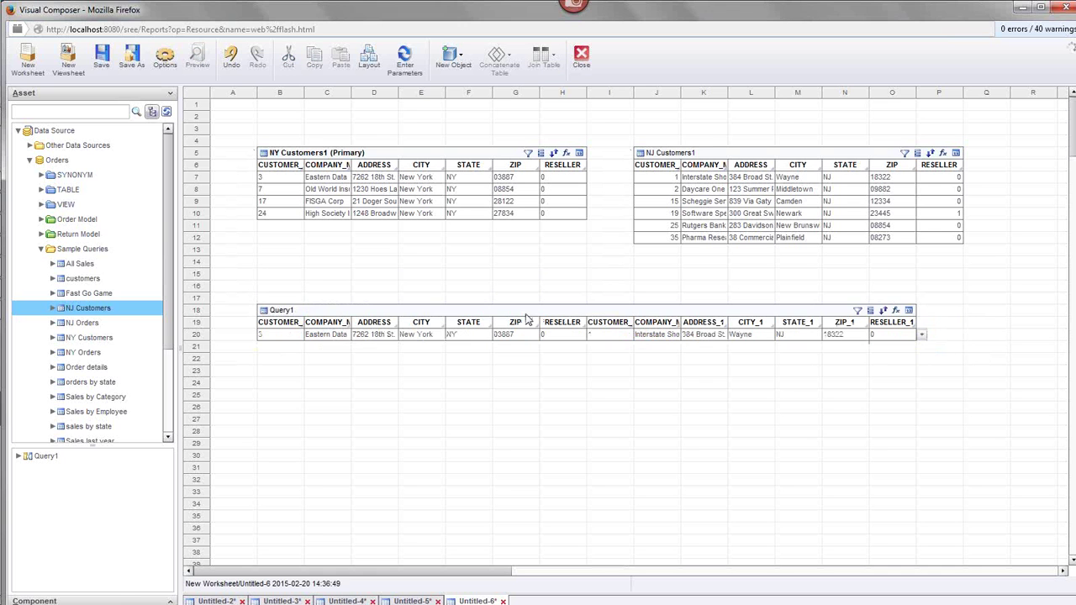
drag(586, 343, 588, 548)
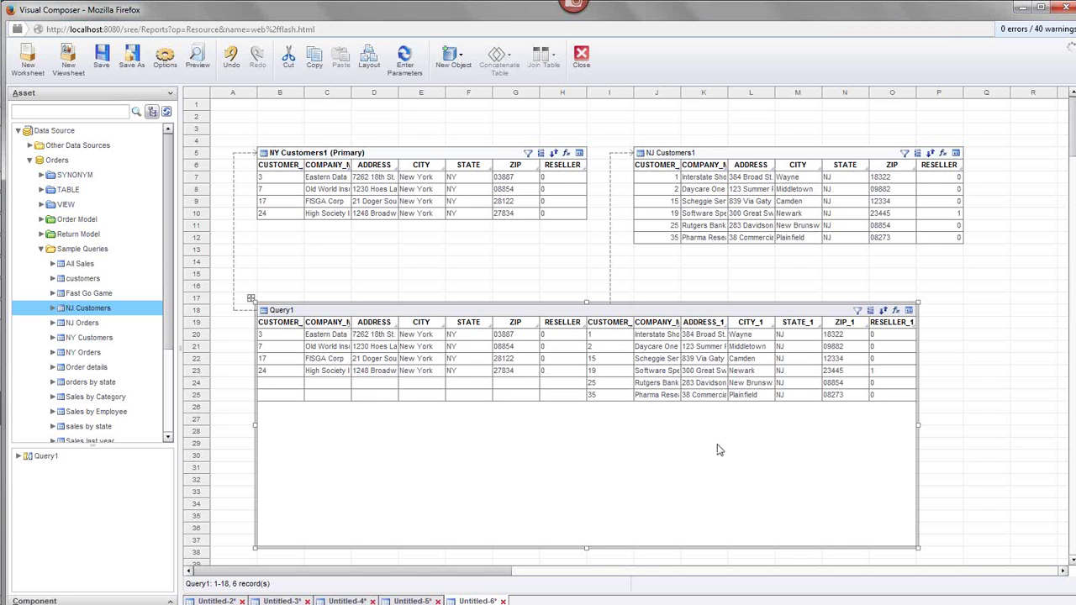
drag(587, 548, 601, 425)
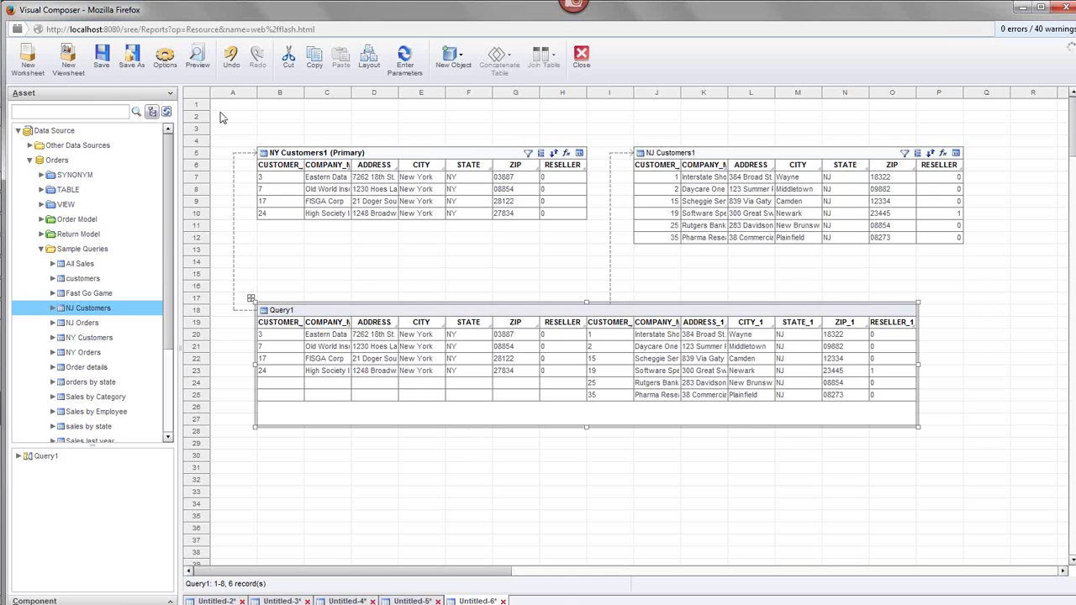
Step: Create another new worksheet and place the Fast Go Game and Wireless Mouse queries side by side at row 4
click(32, 62)
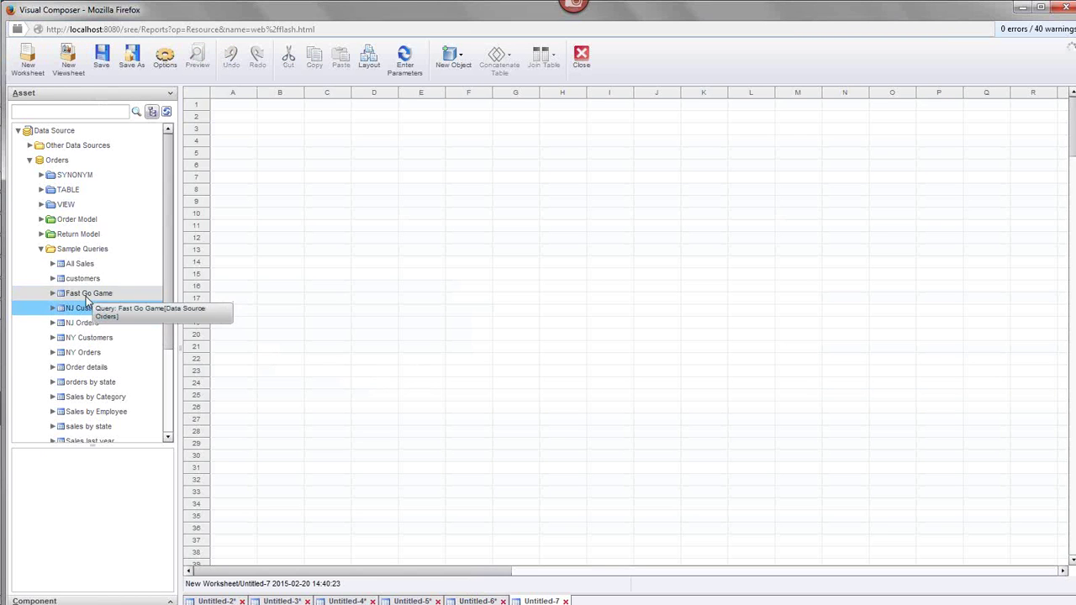
drag(87, 296, 351, 141)
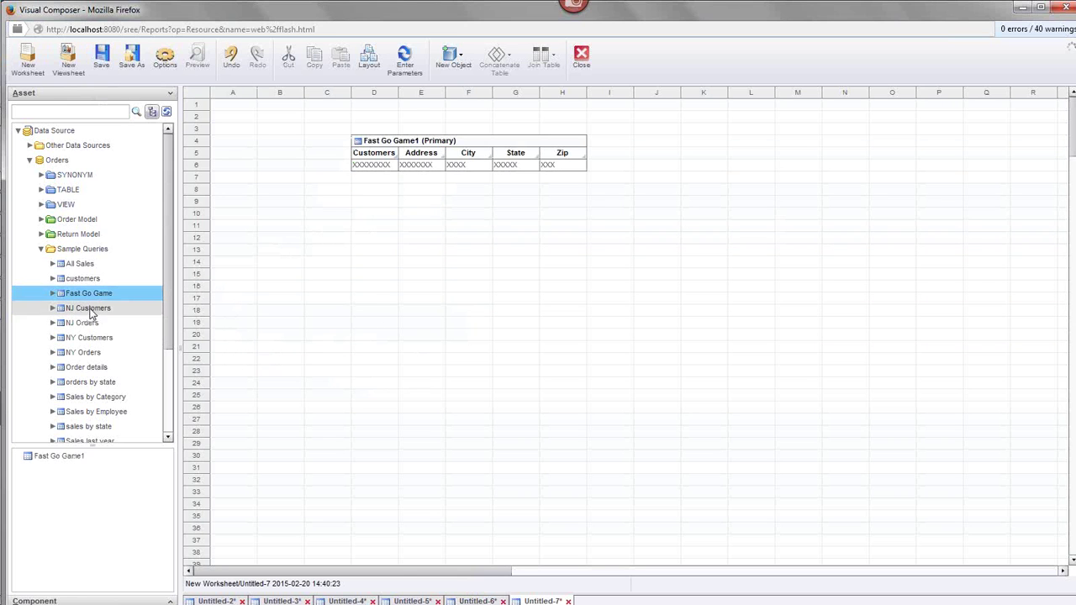
scroll(154, 423, down, 3)
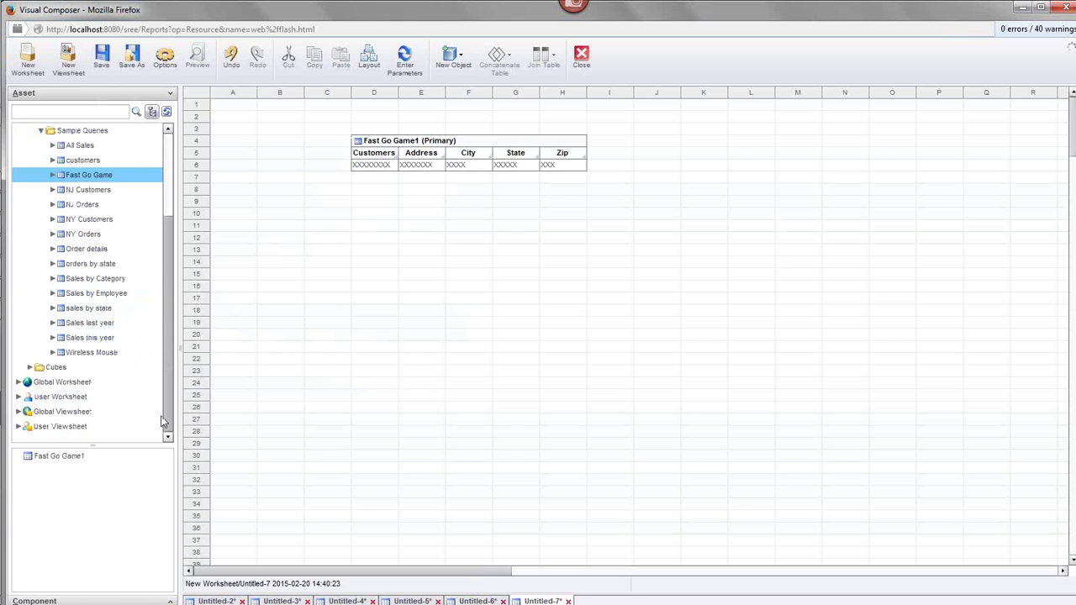
drag(107, 353, 674, 135)
Step: Display the Fast Go Game and Wireless Mouse tables in Live Preview, sized down to rows 8 and 9 respectively
click(516, 141)
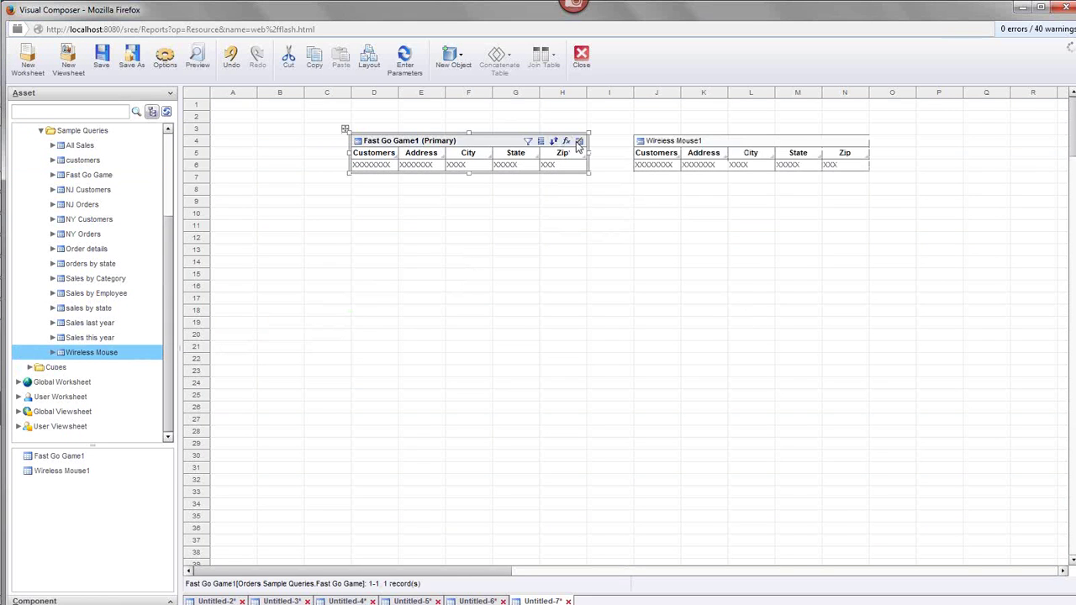
click(579, 141)
click(601, 166)
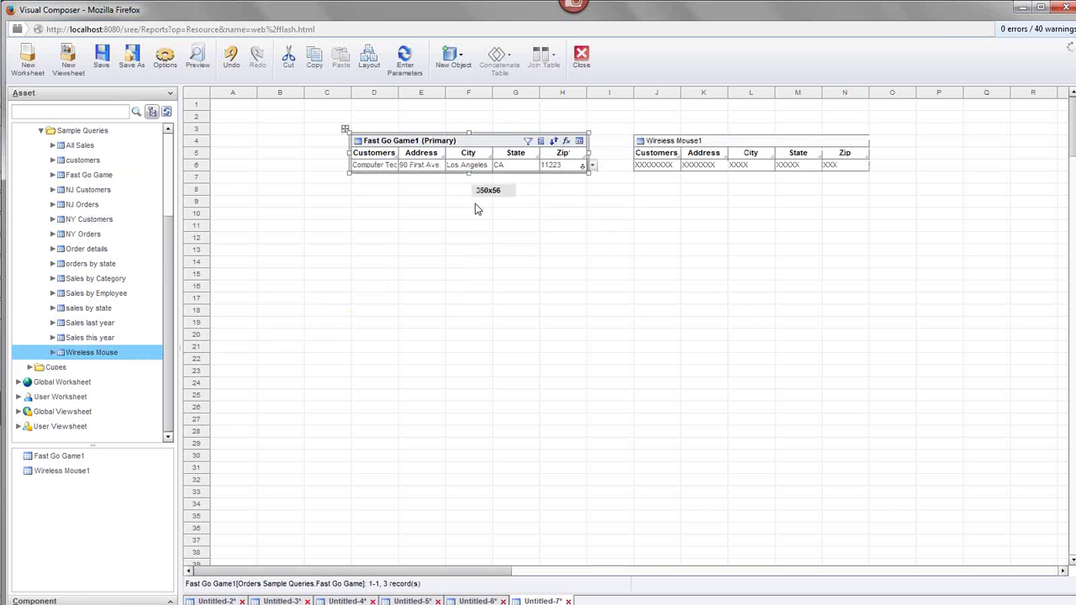
click(772, 155)
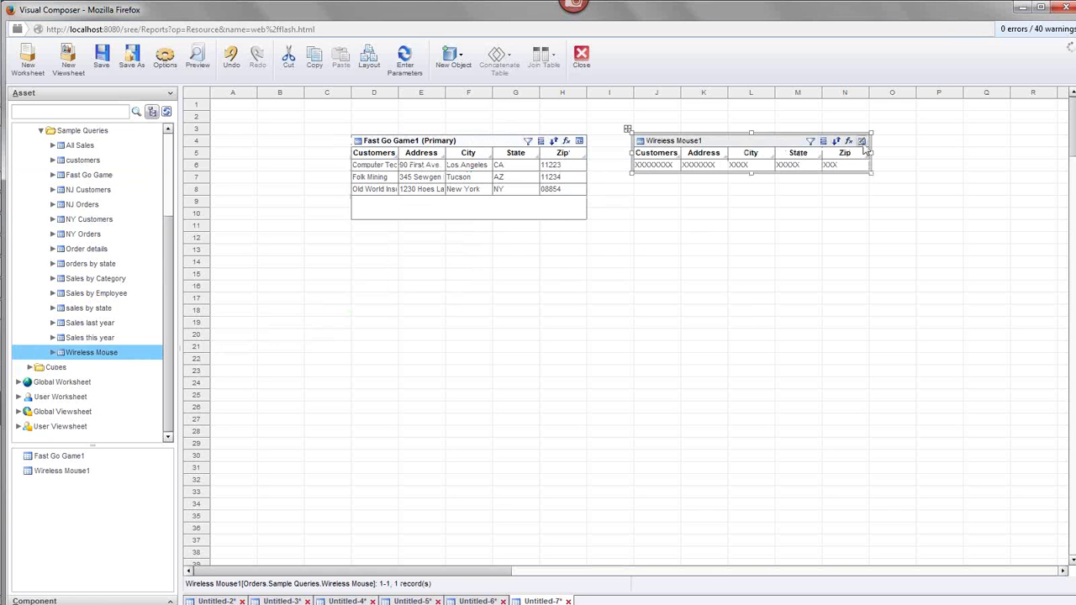
click(862, 141)
click(887, 165)
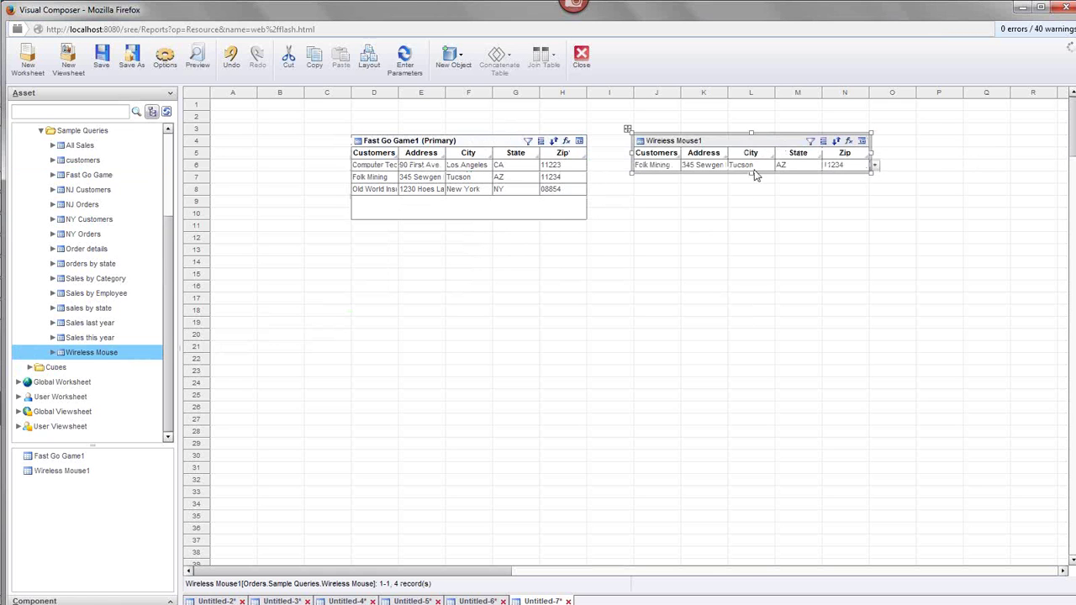
drag(754, 173, 754, 211)
click(478, 152)
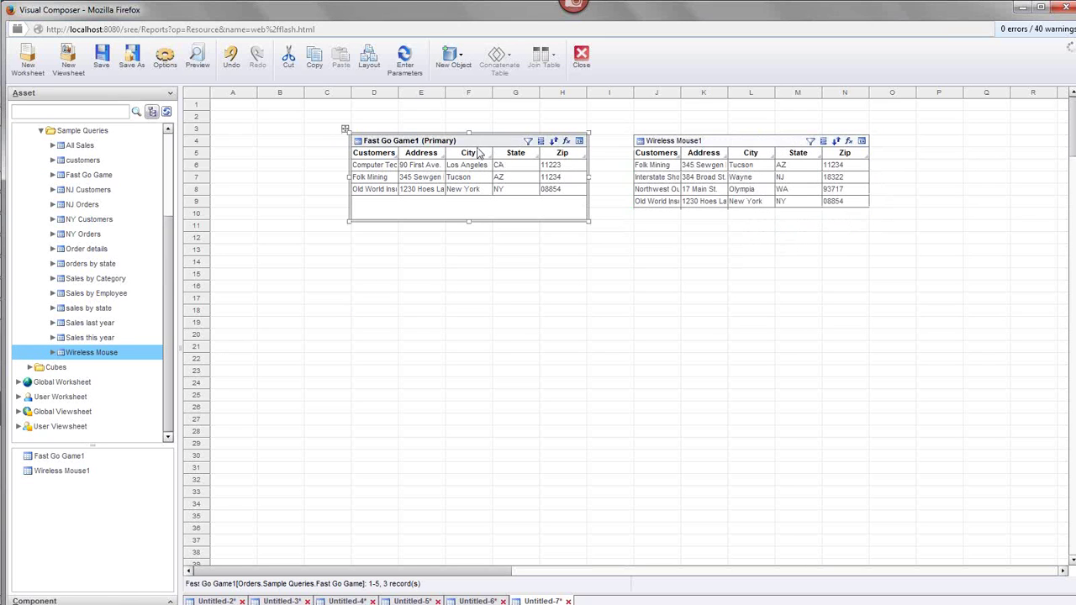
drag(469, 228, 463, 199)
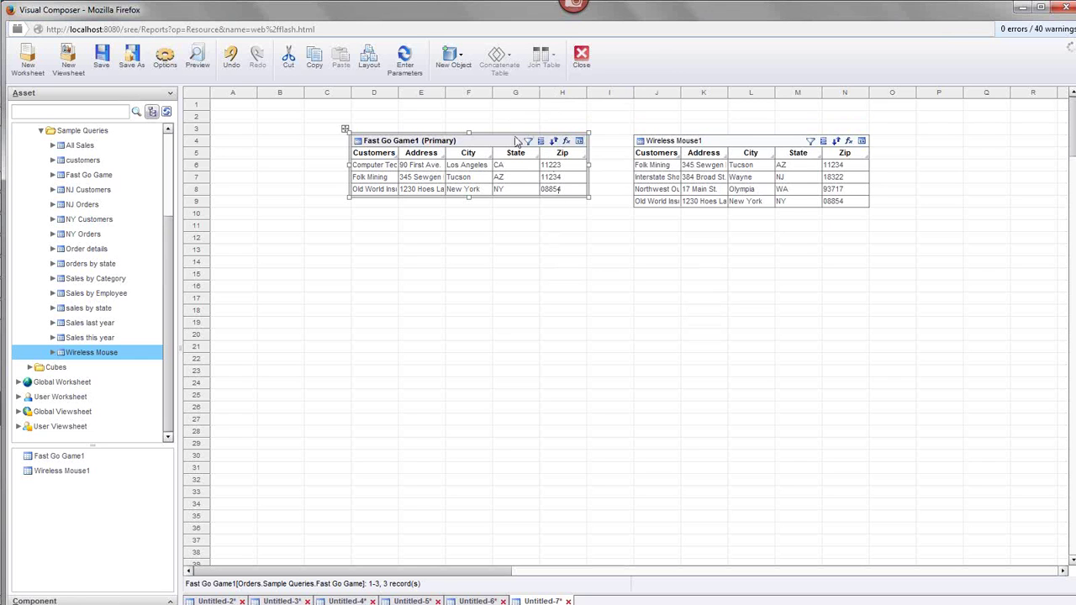
Step: Combine the Fast Go Game and Wireless Mouse tables with a Cross Join, and move the resulting table down to row 15
click(499, 116)
drag(510, 118, 819, 391)
click(545, 59)
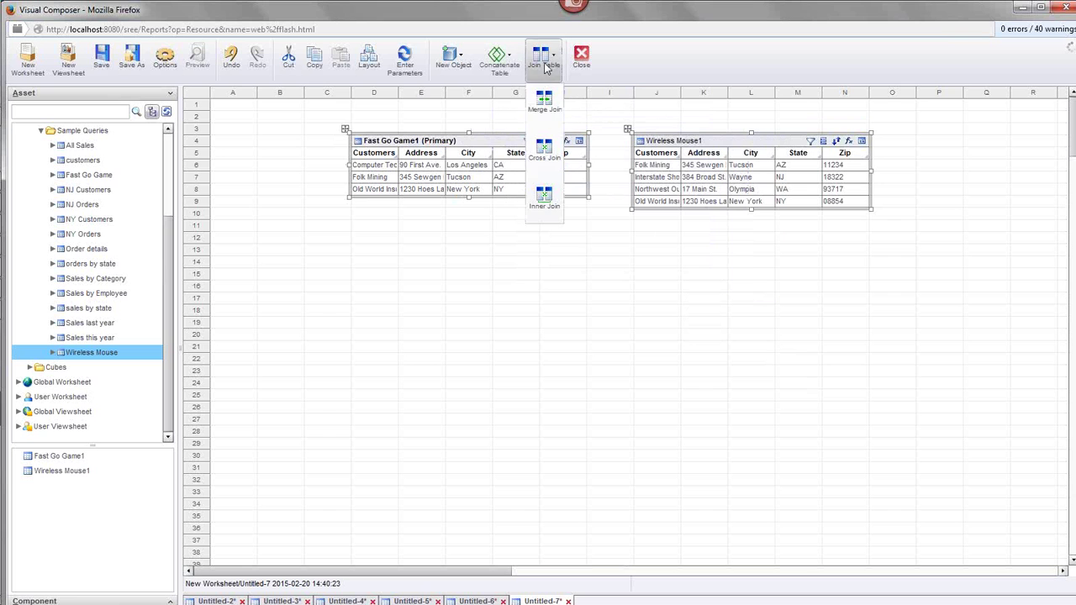
click(545, 159)
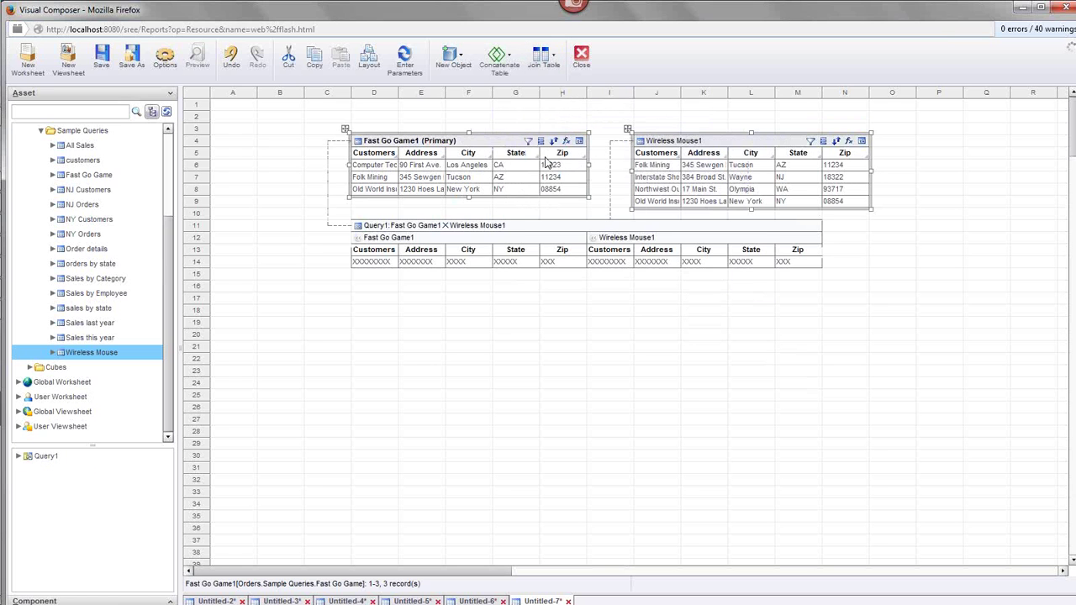
drag(549, 229, 548, 277)
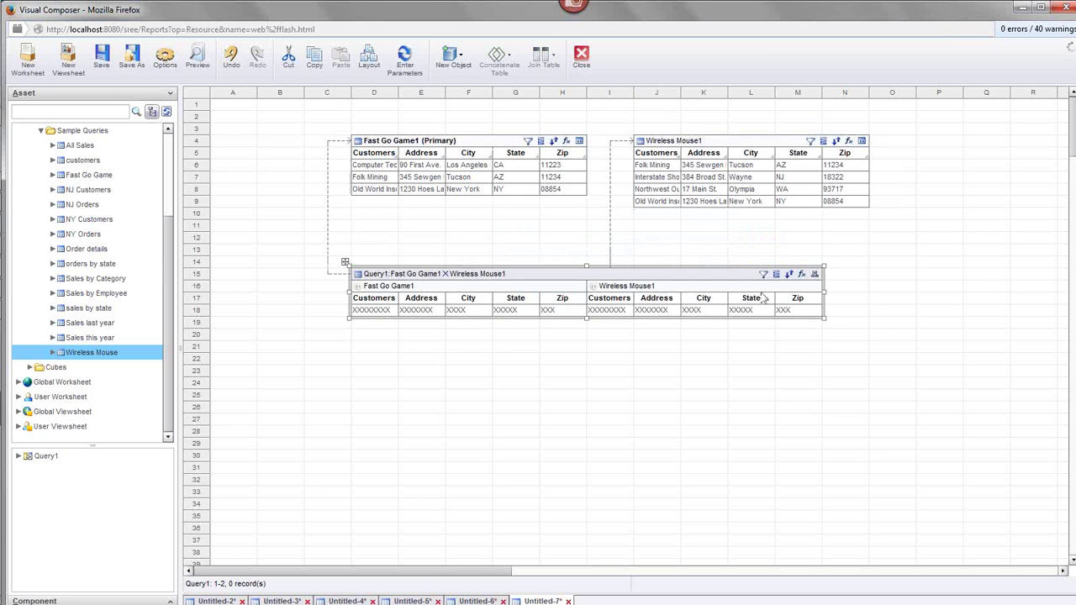
Step: Display the cross-joined table in Live Preview and enlarge it down to row 34
click(815, 275)
click(849, 309)
click(585, 280)
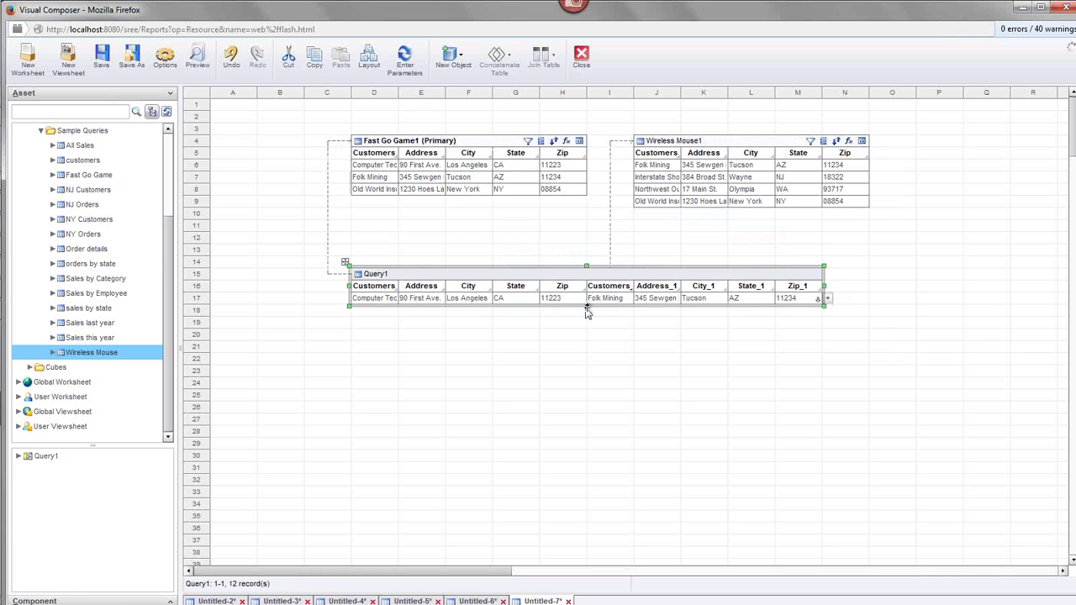
drag(587, 306, 609, 506)
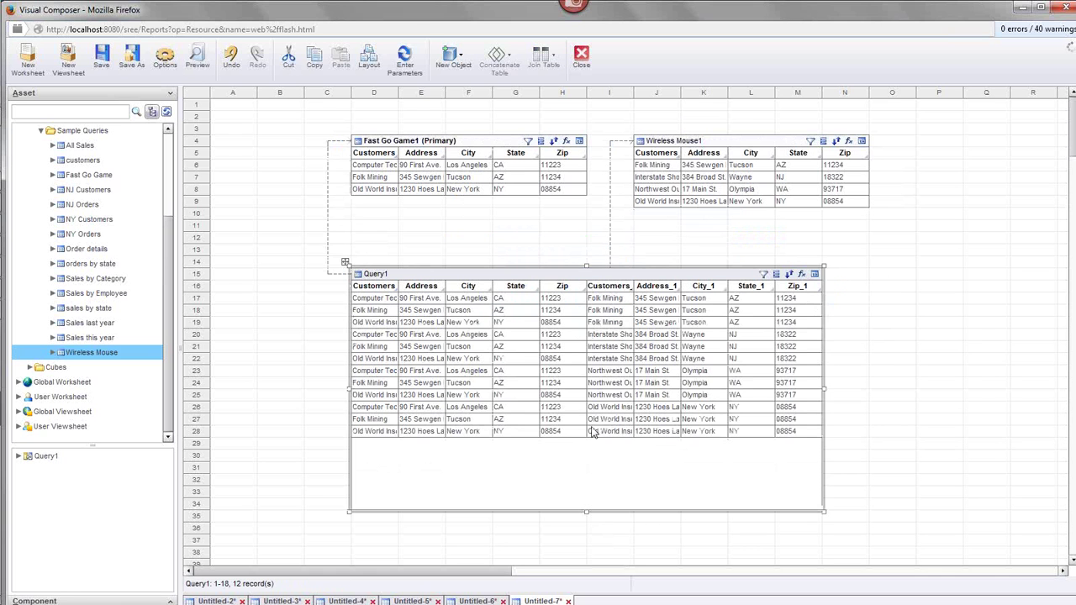